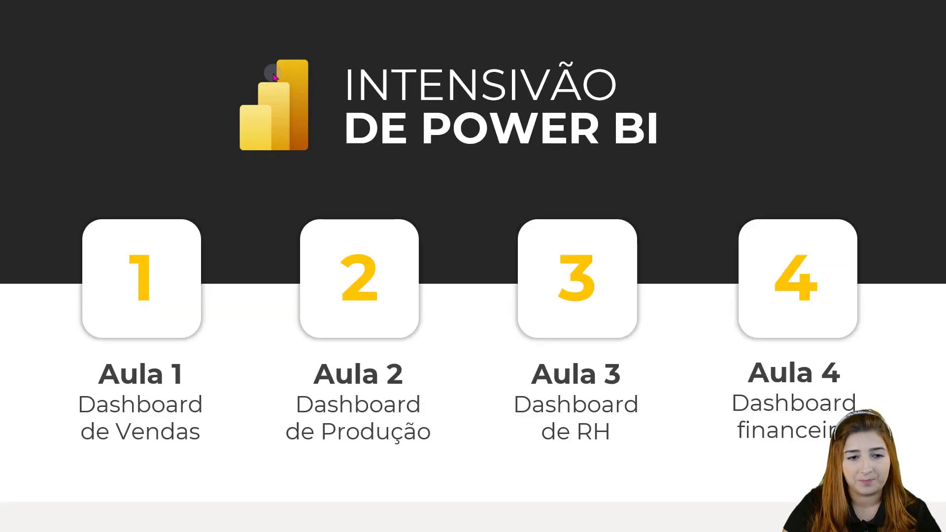
Step: Play Aula 1–4 dashboard slides in turn, returning to the overview between them, up to the summary slide
left_click(274, 76)
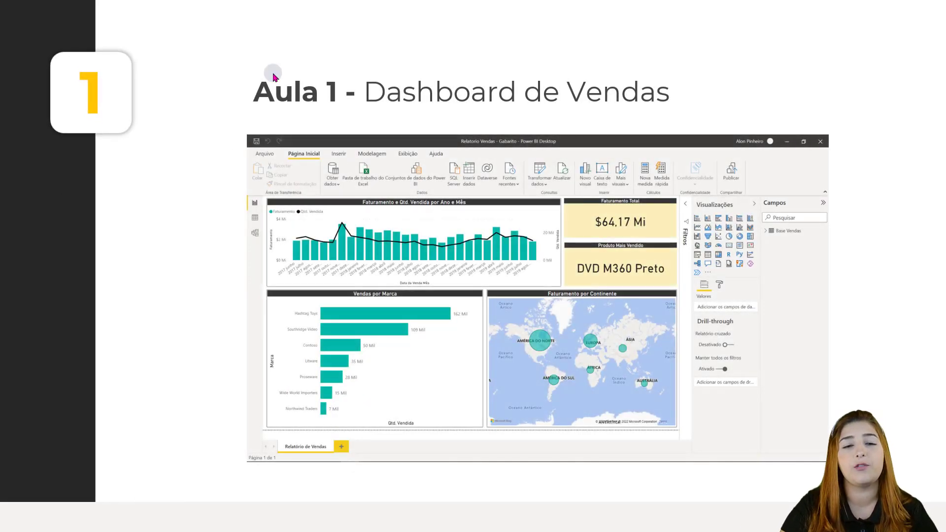
left_click(274, 77)
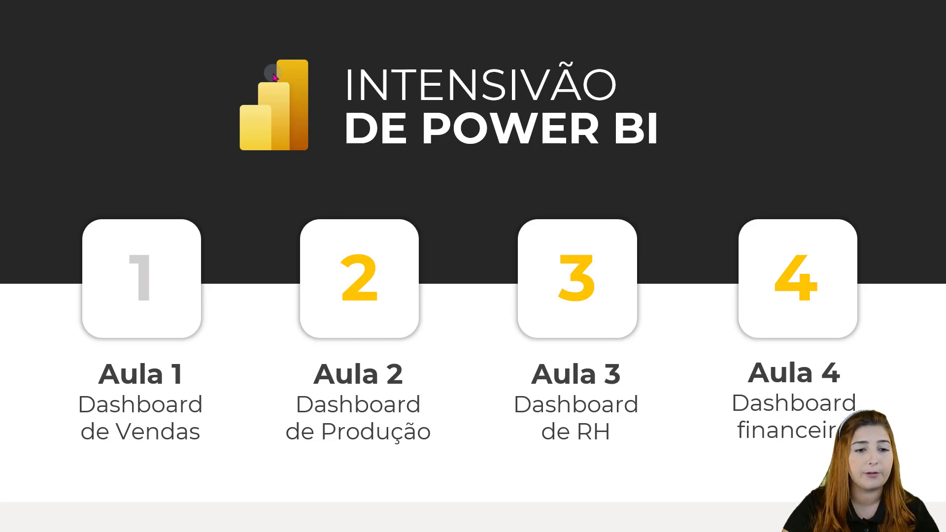
left_click(273, 76)
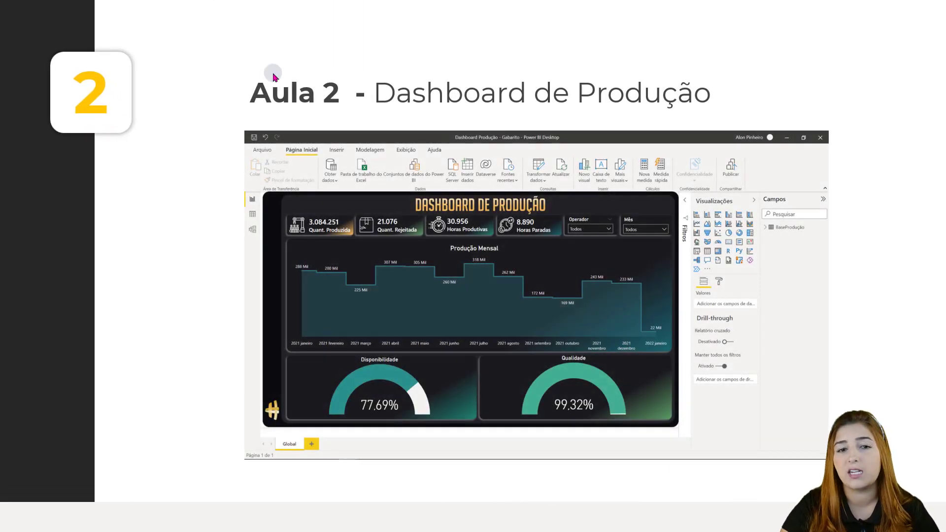
left_click(274, 77)
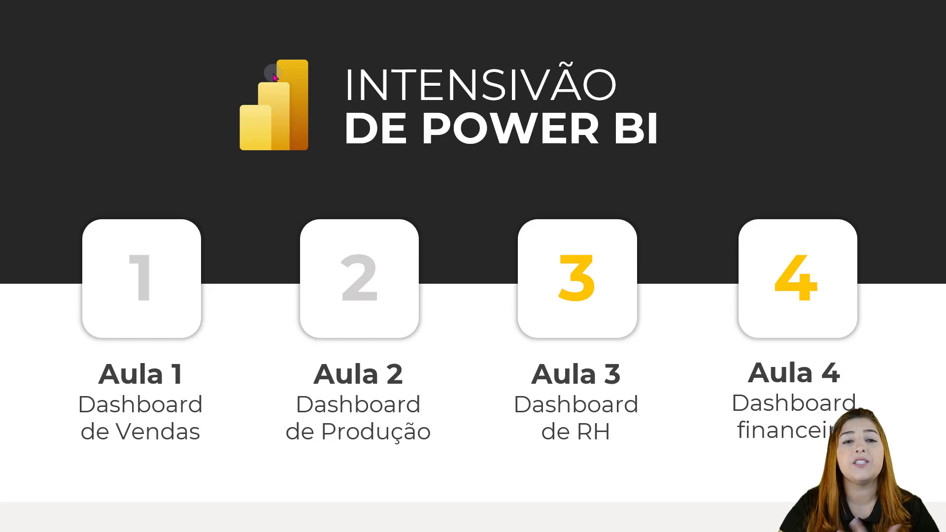
left_click(273, 76)
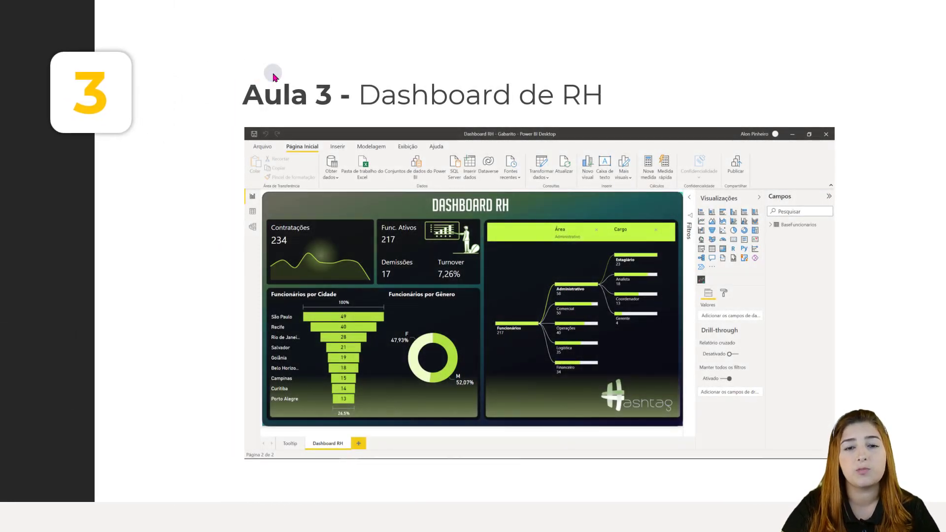
left_click(274, 77)
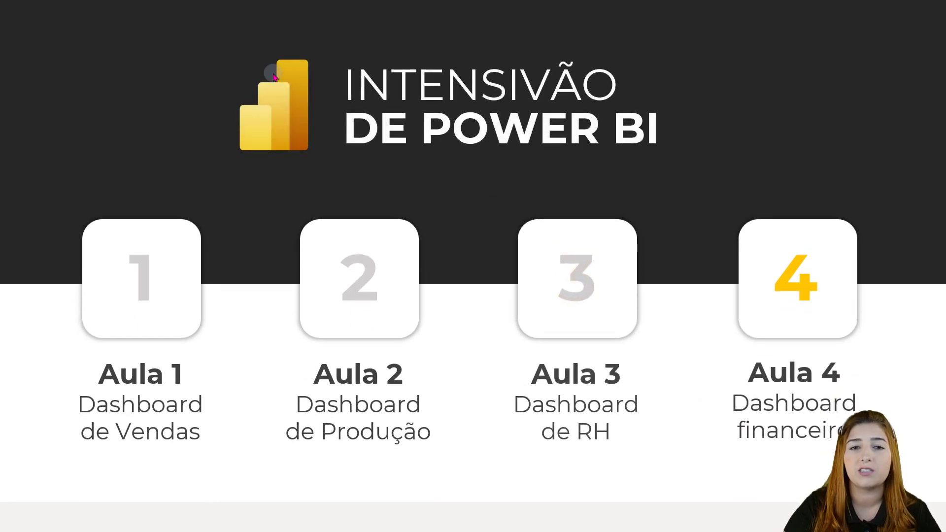
left_click(274, 76)
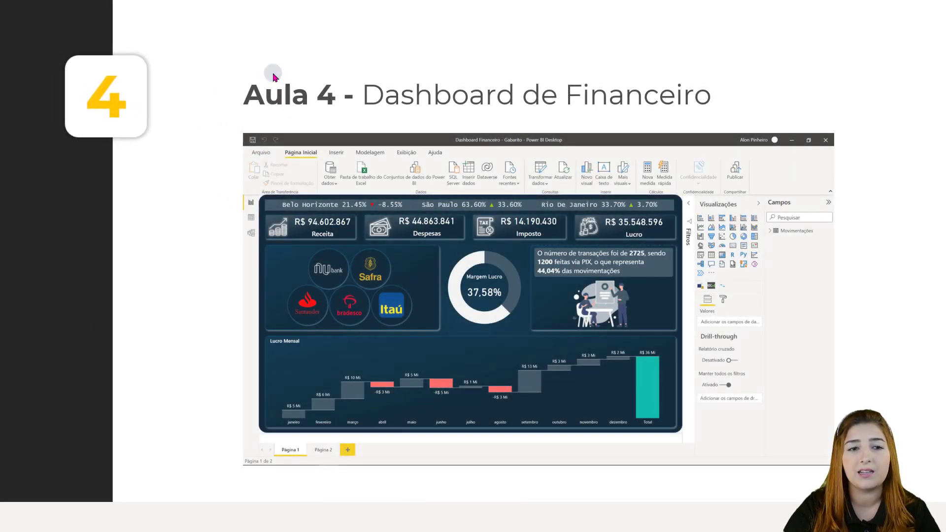
left_click(274, 77)
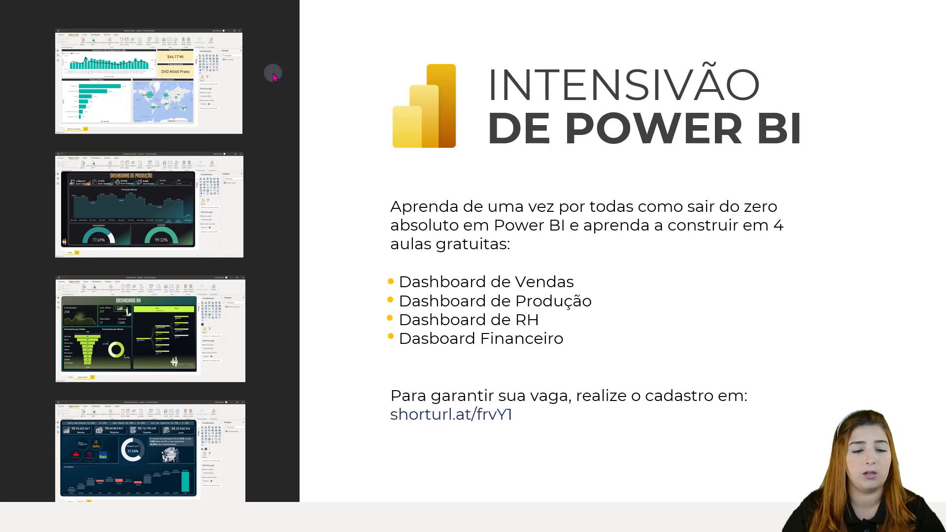
Step: End the slideshow, select the HASHTAG TREINAMENTOS title slide, and show the Transições options
key("Escape")
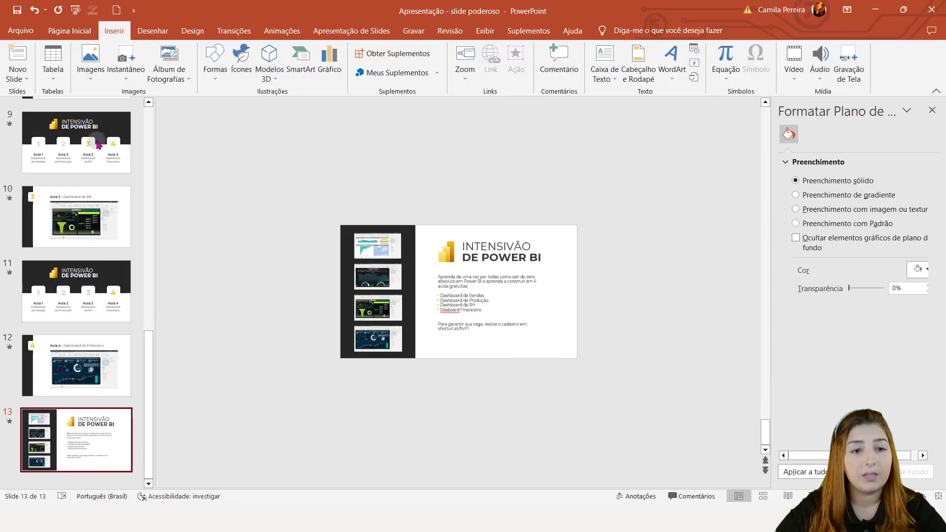
scroll(129, 183, "up", 3)
scroll(226, 253, "up", 6)
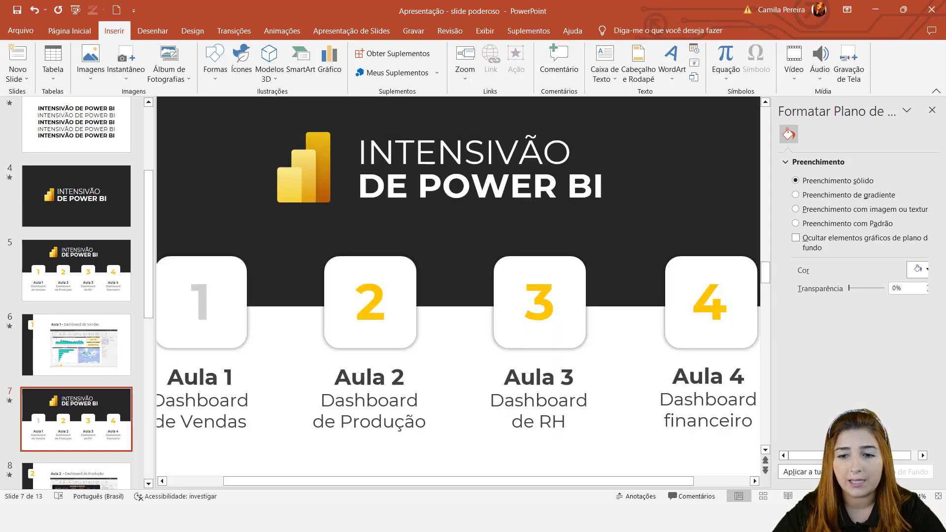
scroll(81, 164, "up", 2)
scroll(80, 164, "up", 3)
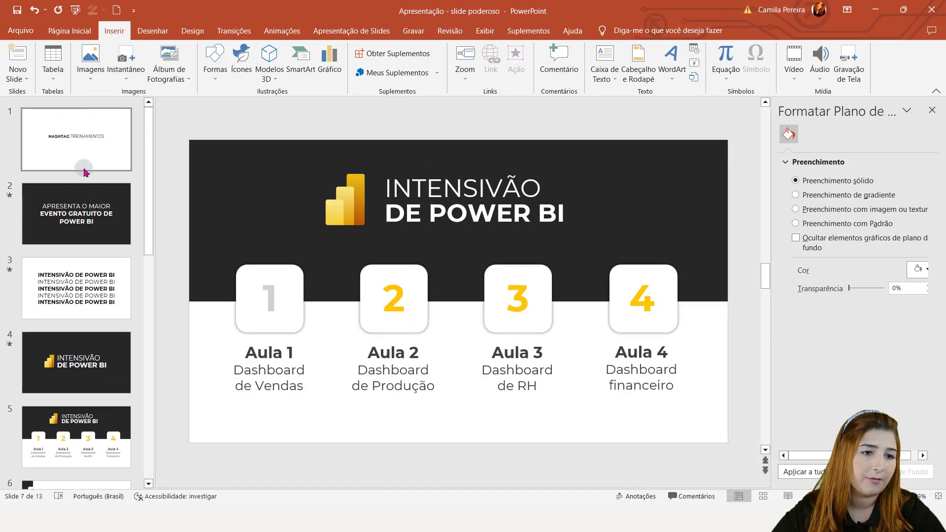
left_click(83, 161)
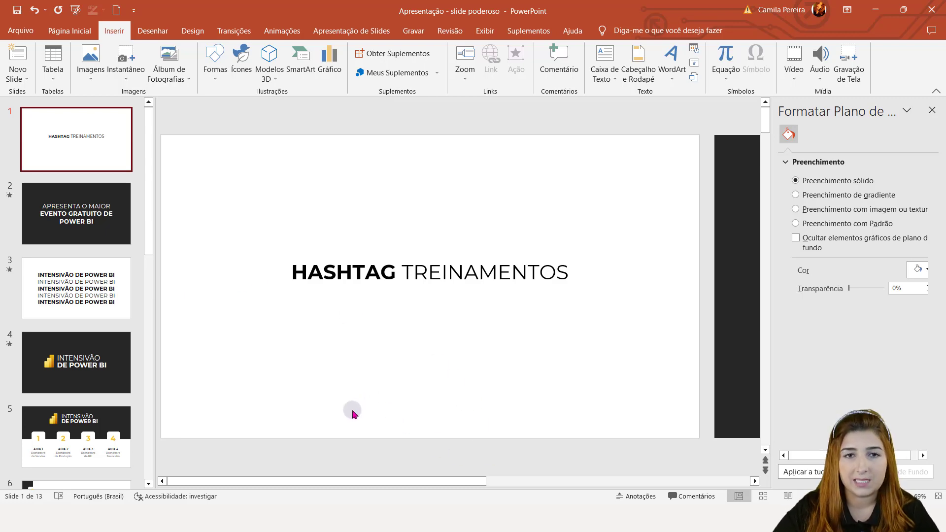
left_click(245, 33)
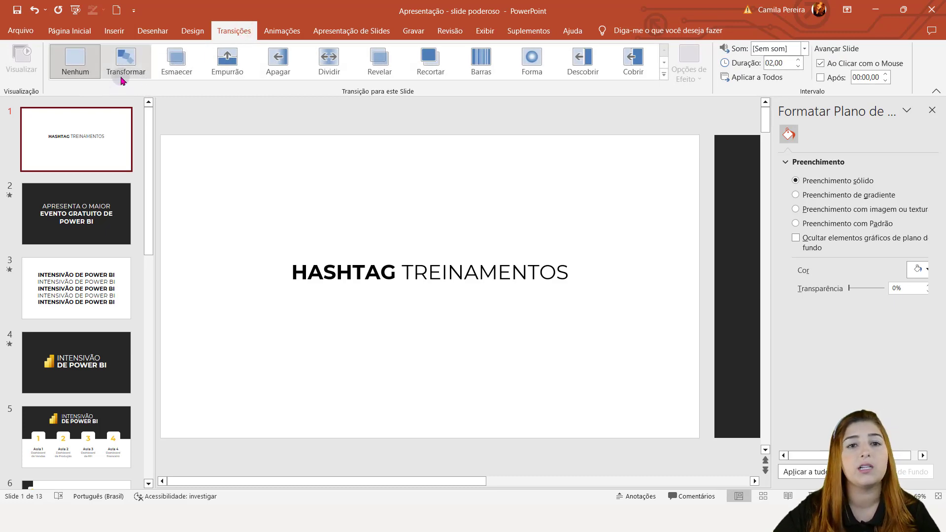
Step: Zoom out on slide 1 to reveal the dark rectangle beyond its right edge
left_click(275, 117)
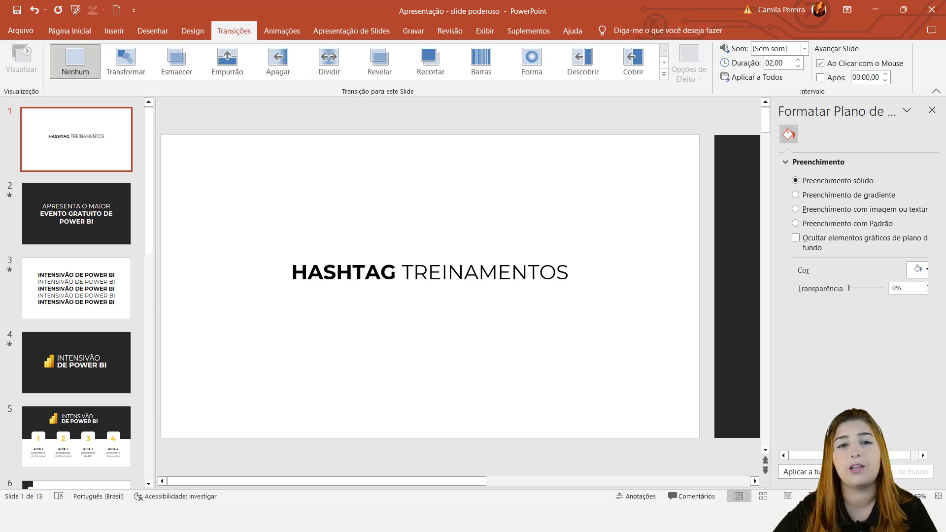
scroll(460, 286, "down", 3)
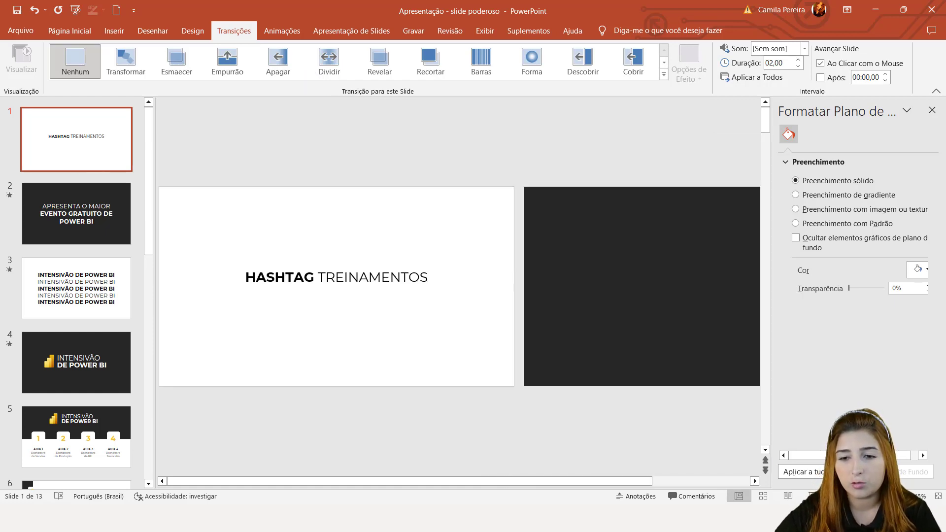
scroll(460, 285, "down", 2)
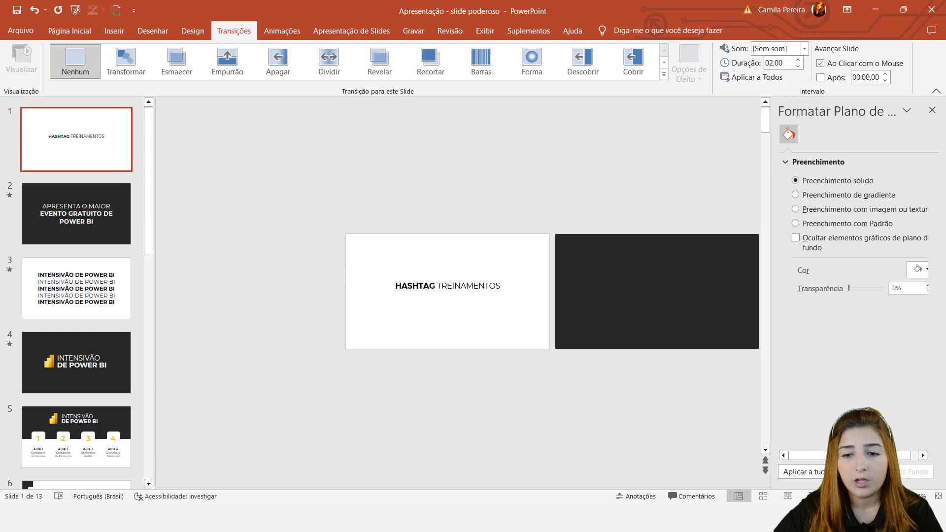
scroll(460, 286, "up", 1)
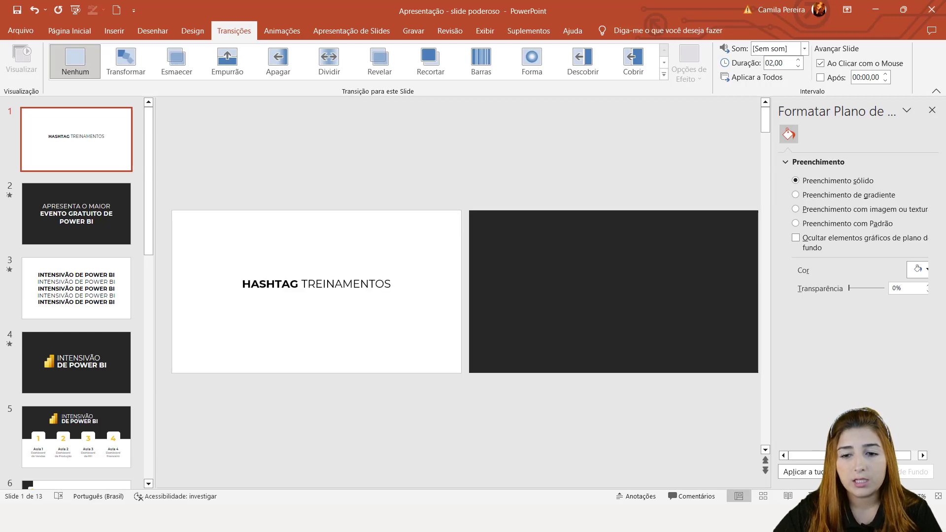
left_click(458, 261)
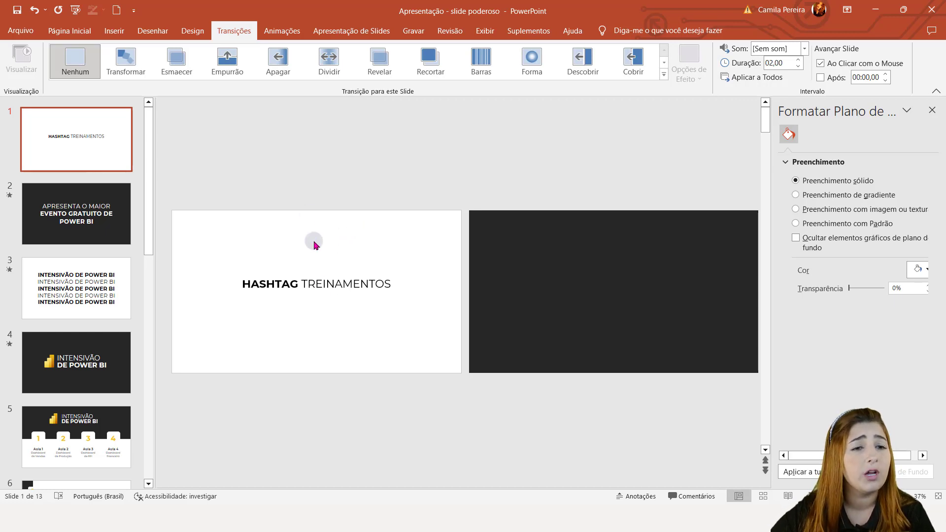
Step: Select the HASHTAG TREINAMENTOS title, show the Página Inicial options, then deselect it
left_click(332, 285)
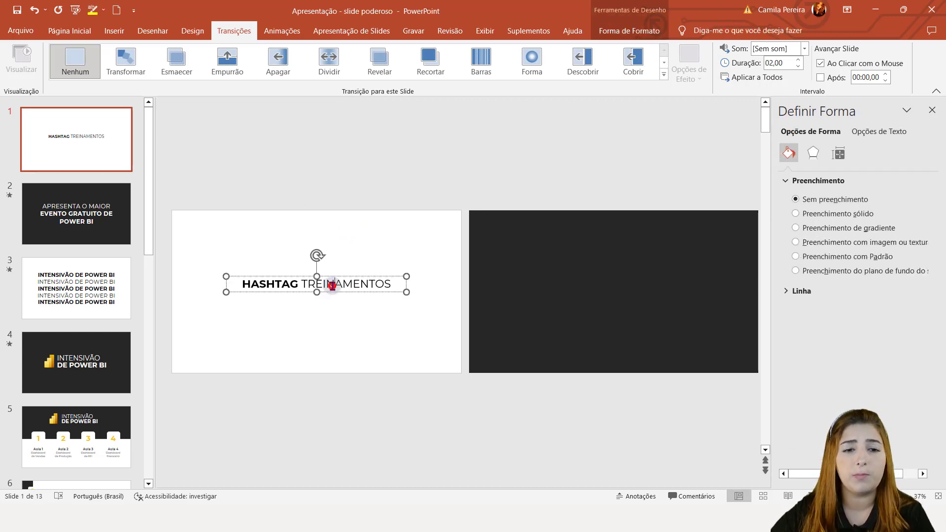
left_click(69, 30)
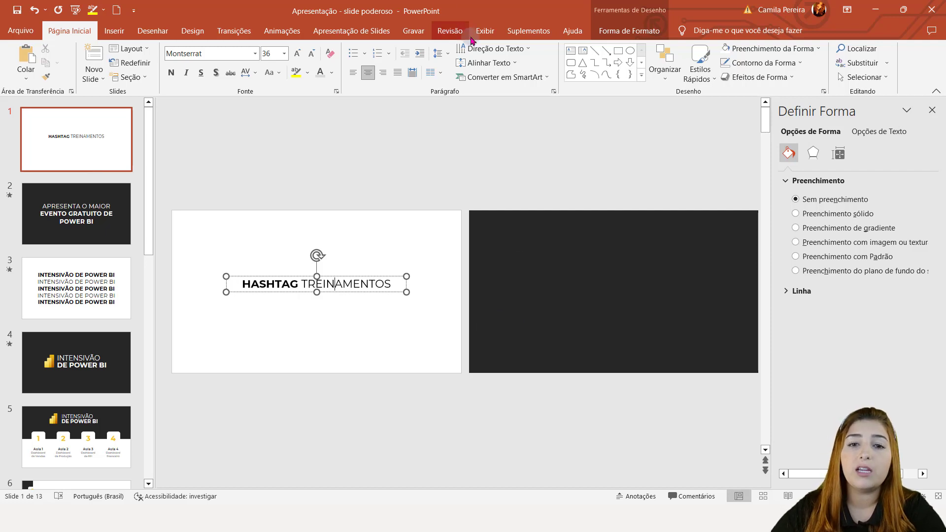
left_click(512, 114)
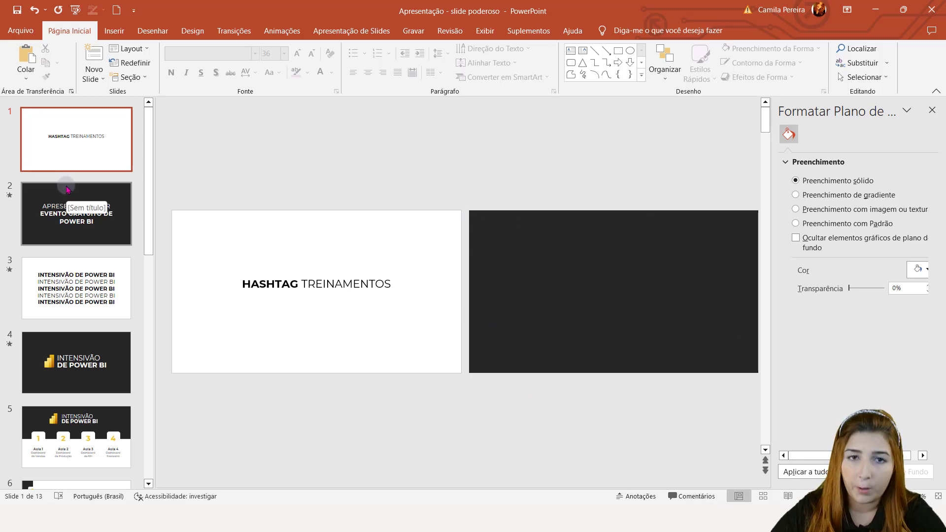
left_click(84, 193)
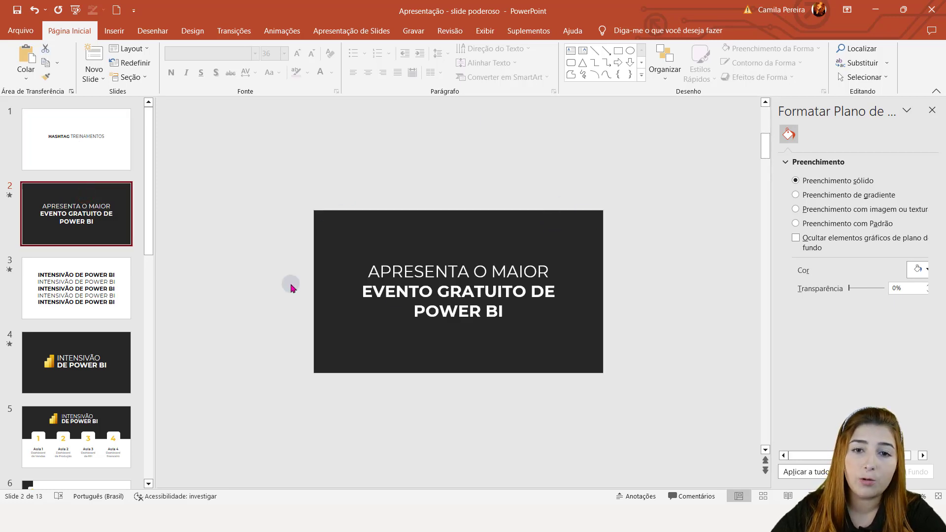
left_click(34, 141)
left_click(507, 264)
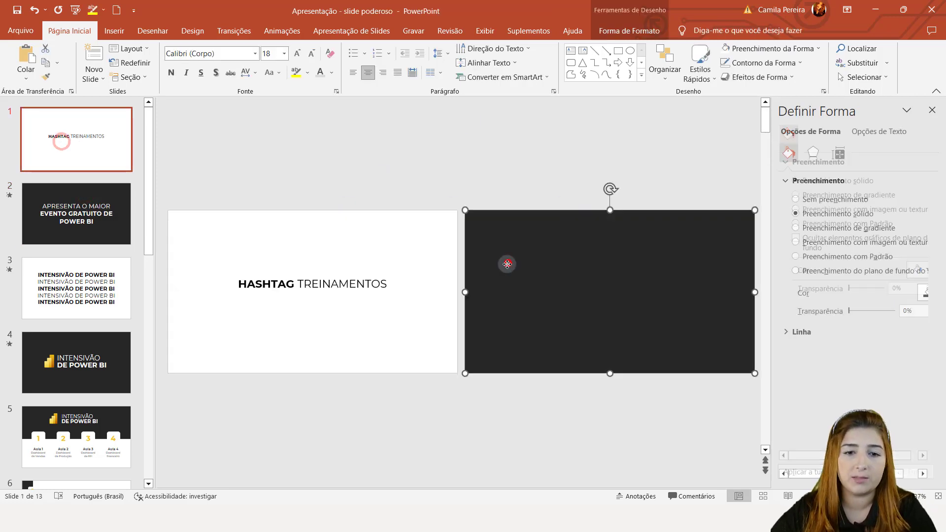
left_click(58, 208)
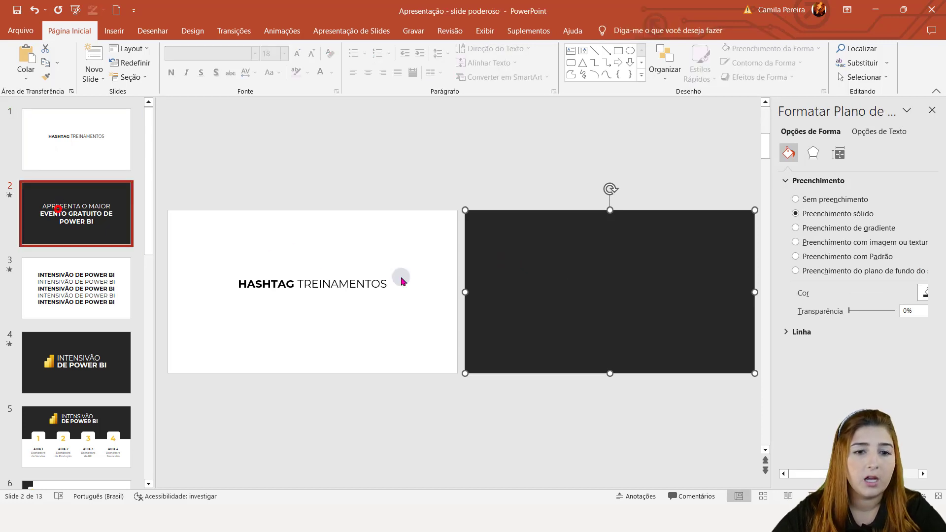
left_click(428, 245)
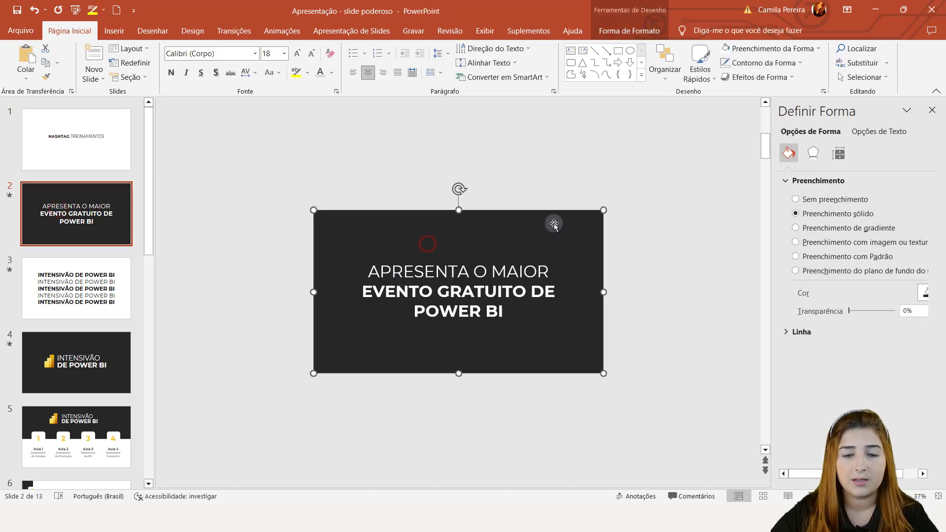
left_click(550, 154)
left_click(81, 137)
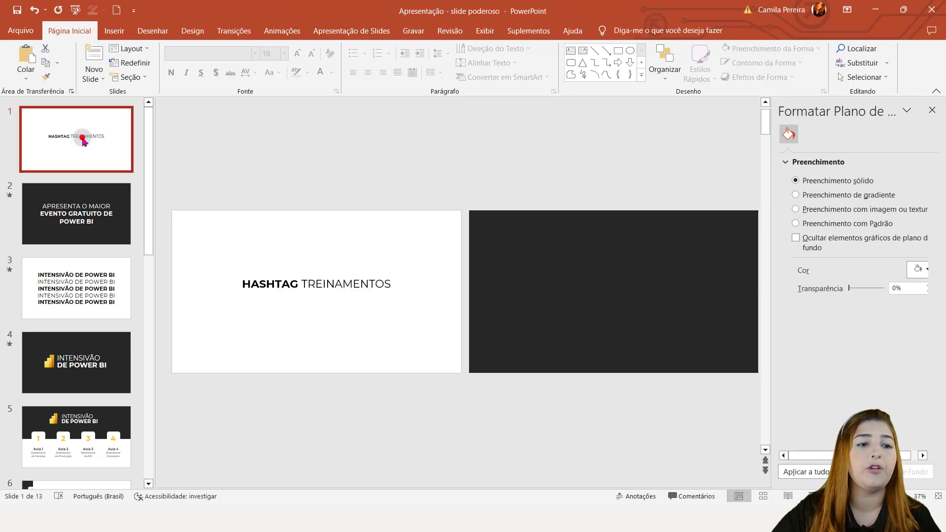
left_click(86, 192)
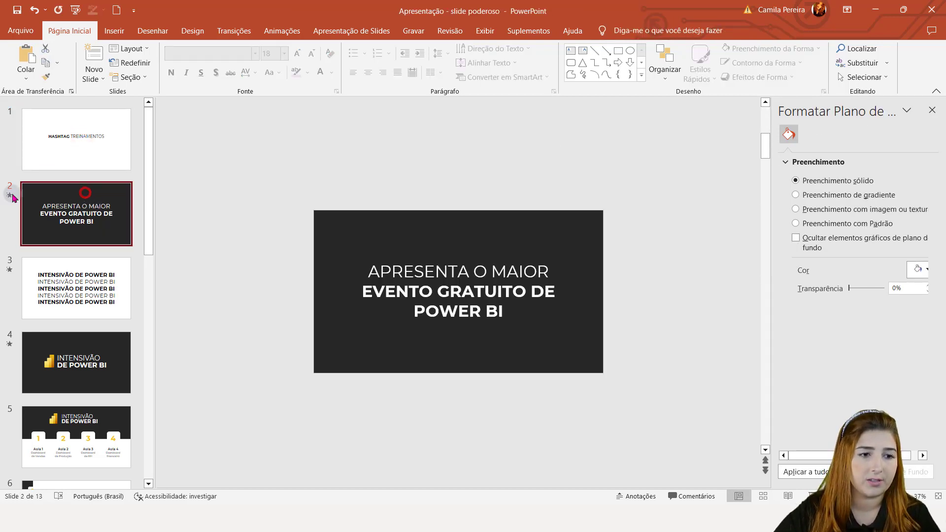
left_click(236, 33)
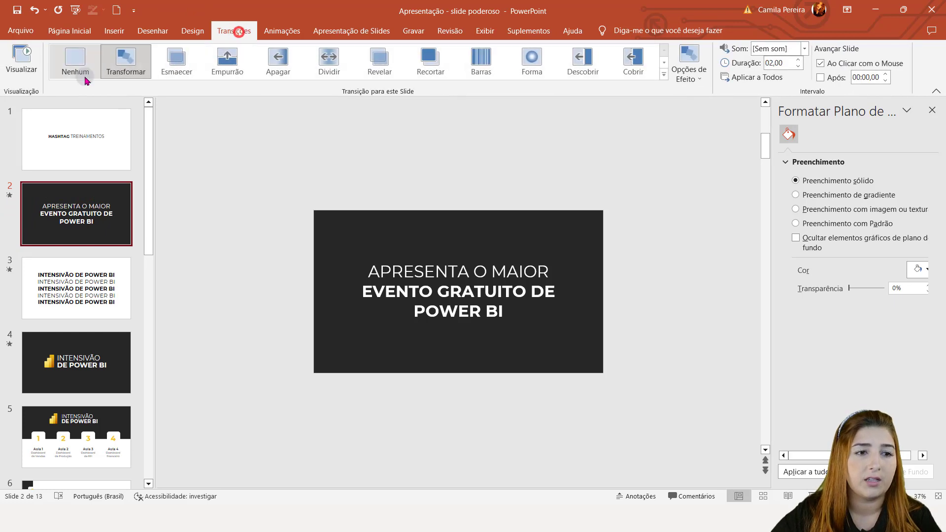
left_click(122, 64)
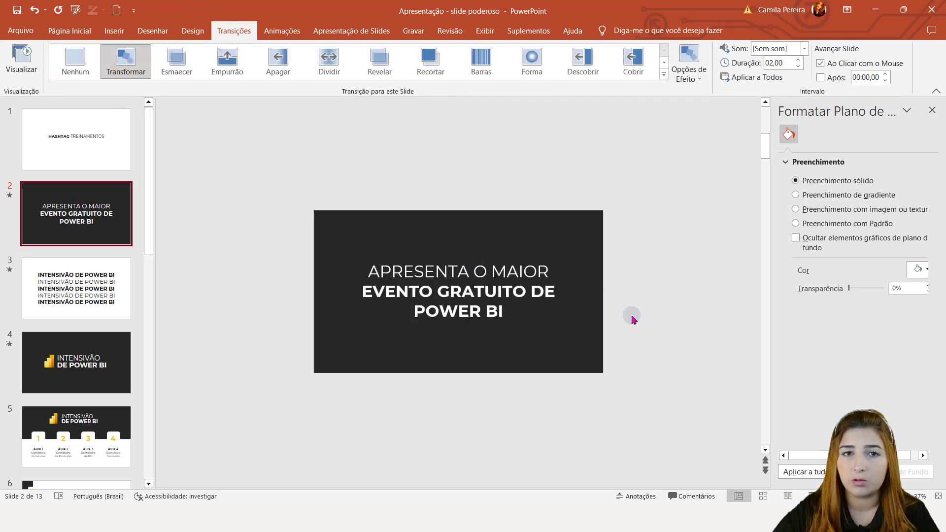
left_click(121, 121)
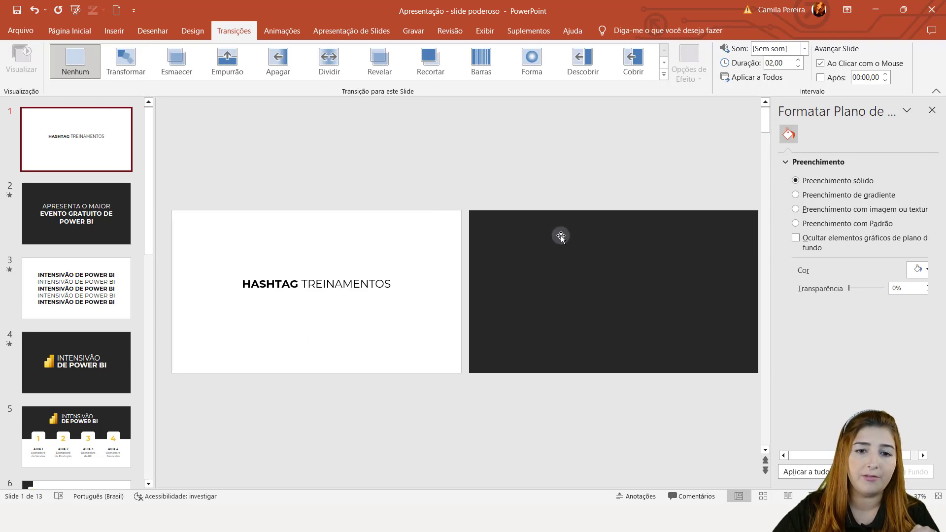
left_click(79, 202)
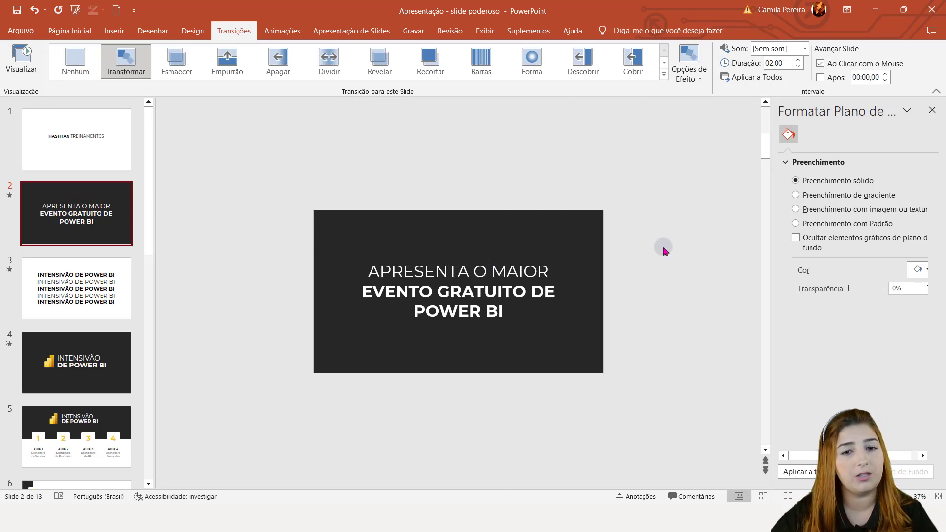
left_click(700, 223)
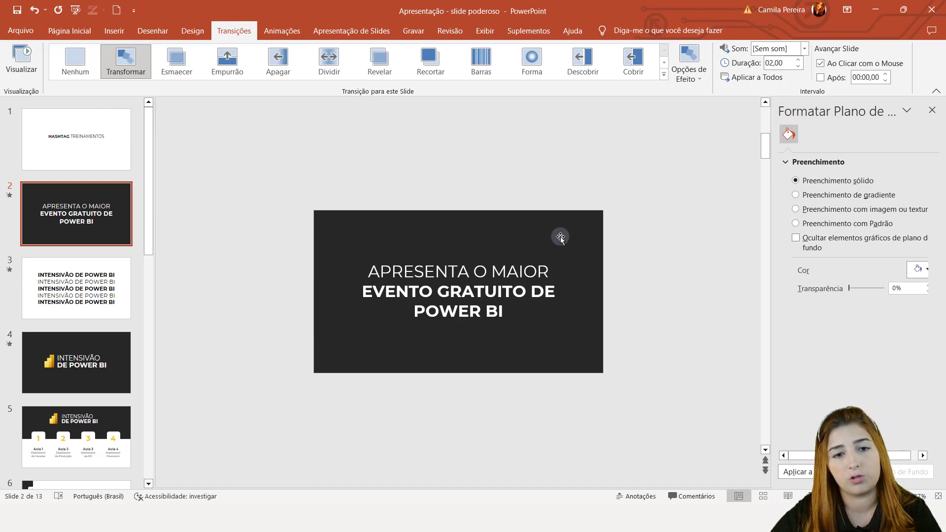
left_click(561, 236)
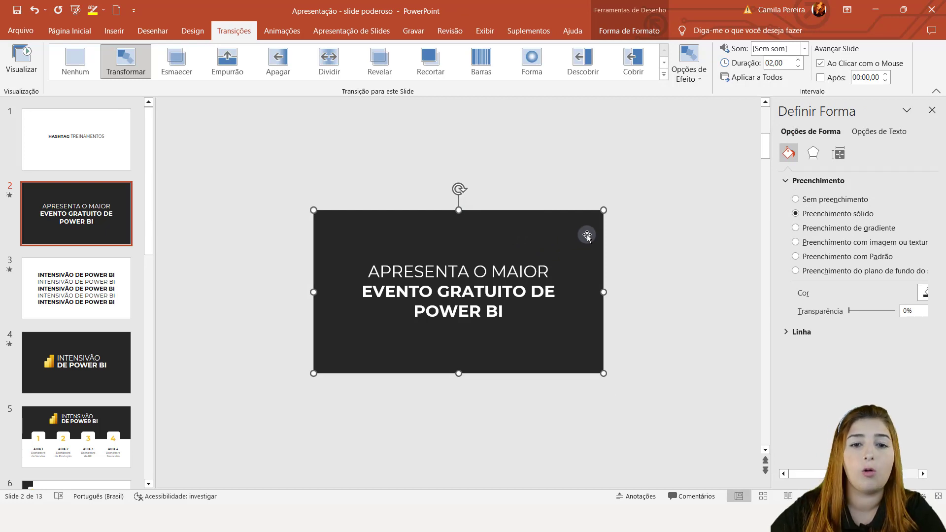
left_click(88, 163)
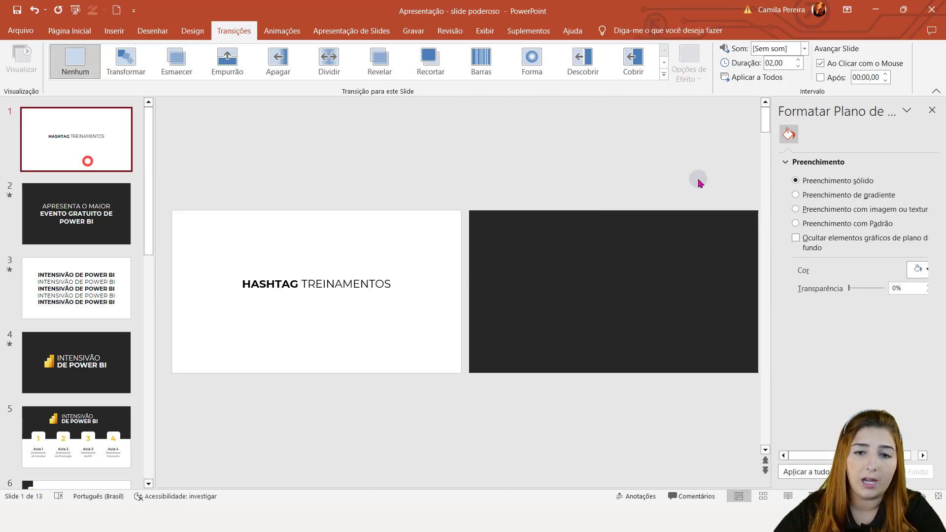
Step: Step through slides 2 and 3 to watch the Morph play
left_click(20, 238)
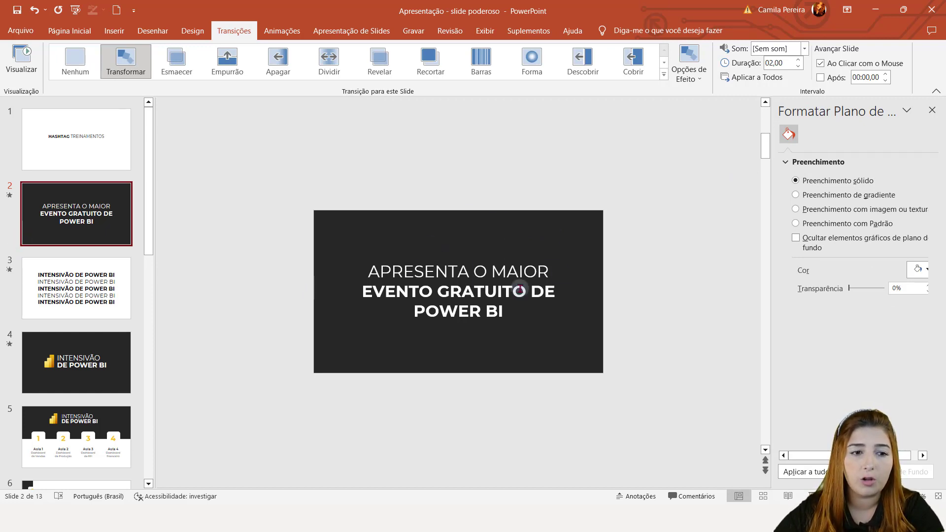
left_click(486, 311)
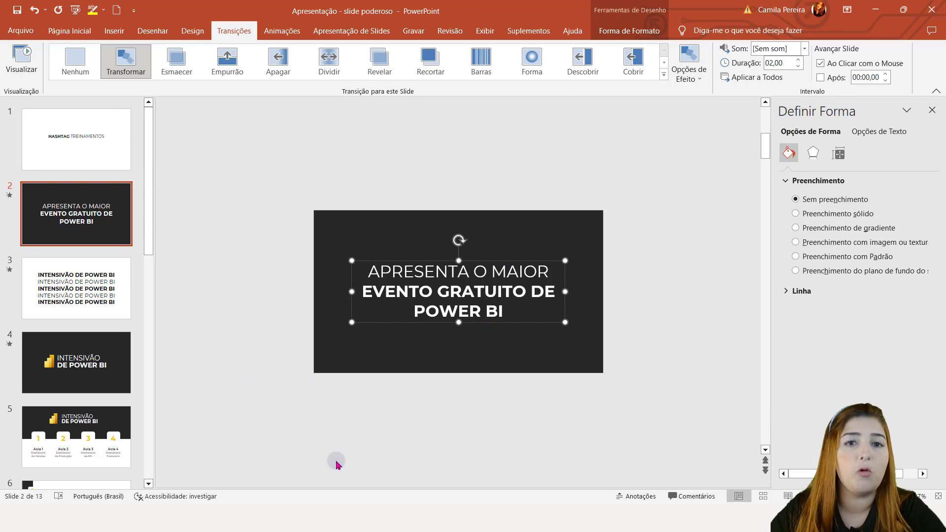
left_click(109, 274)
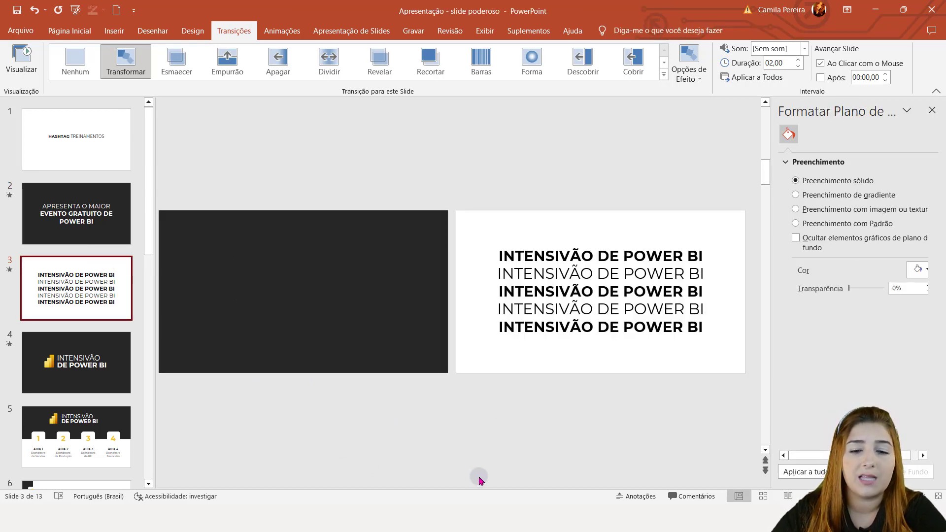
Step: Check the fonts of slide 3's INTENSIVÃO DE POWER BI lines, then drag the dark rectangle over them
left_click(629, 302)
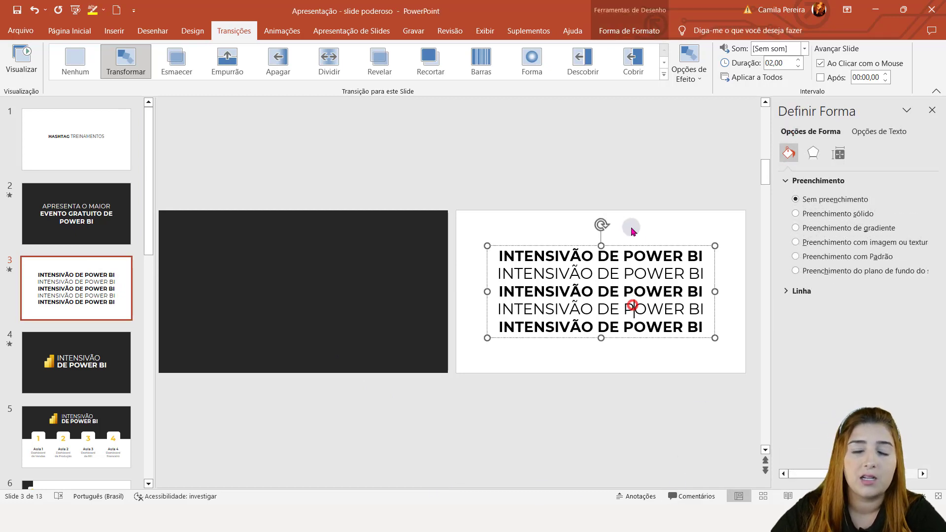
left_click(647, 225)
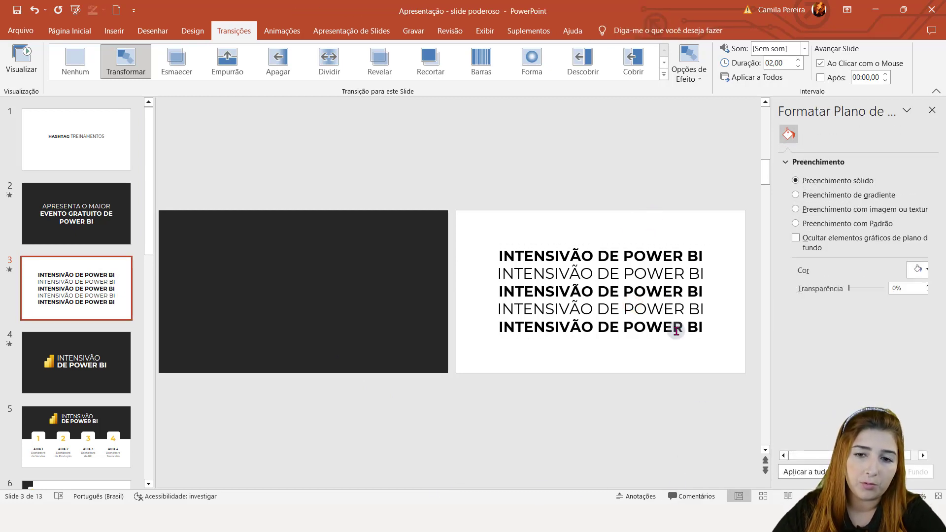
left_click(513, 249)
left_click(529, 259)
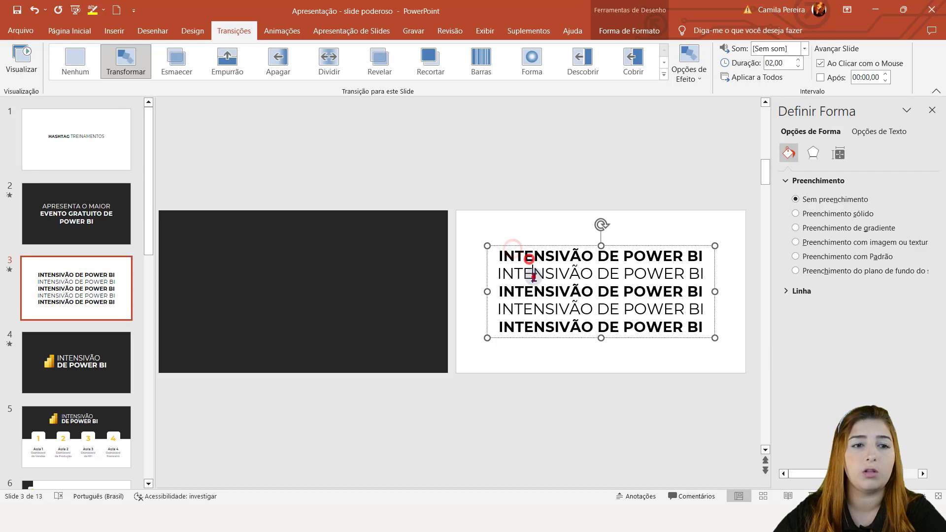
left_click(73, 33)
left_click(571, 275)
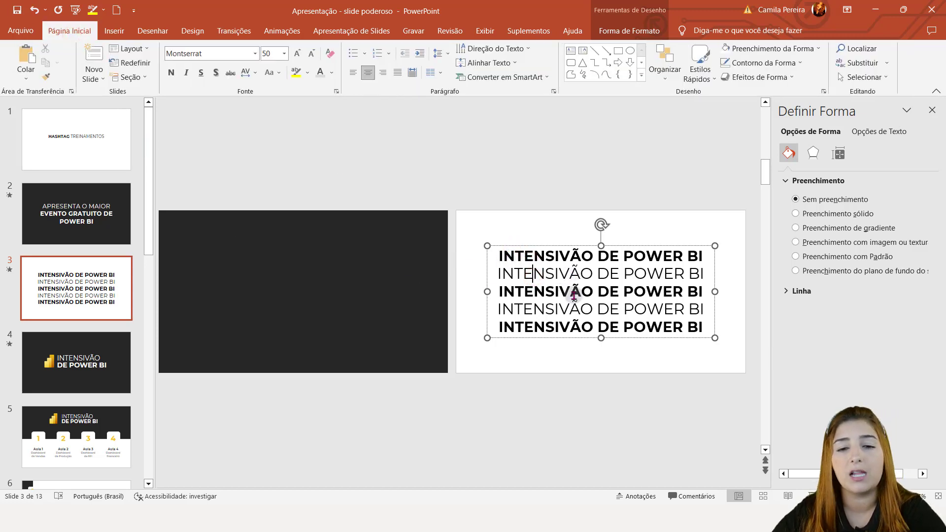
left_click(570, 255)
left_click(575, 291)
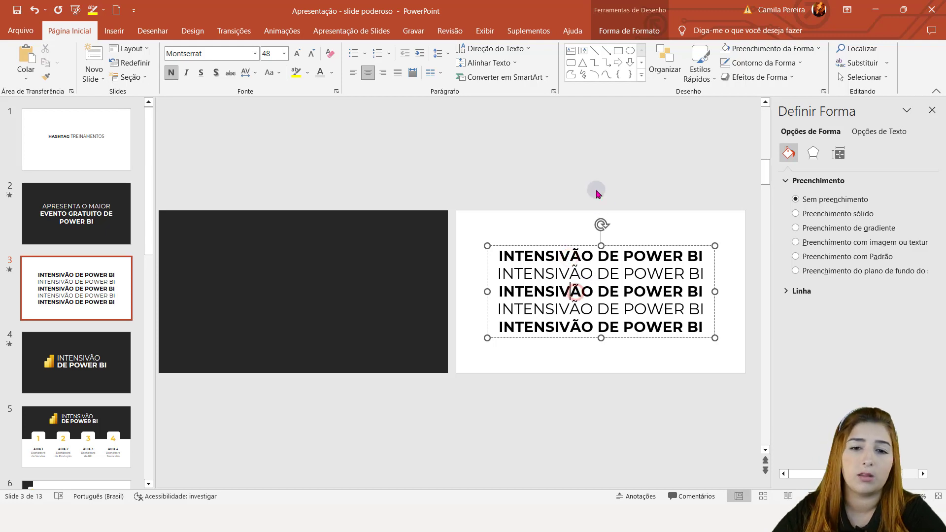
left_click(591, 179)
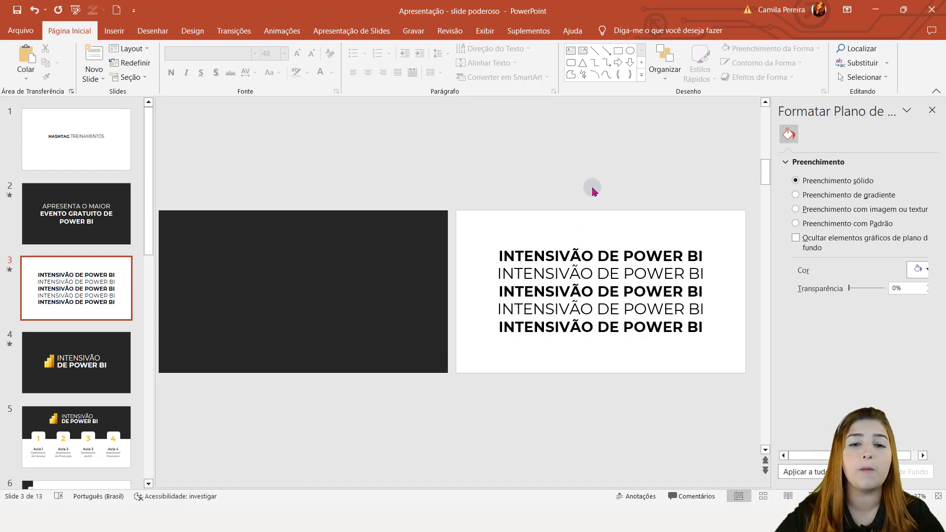
left_click(505, 224)
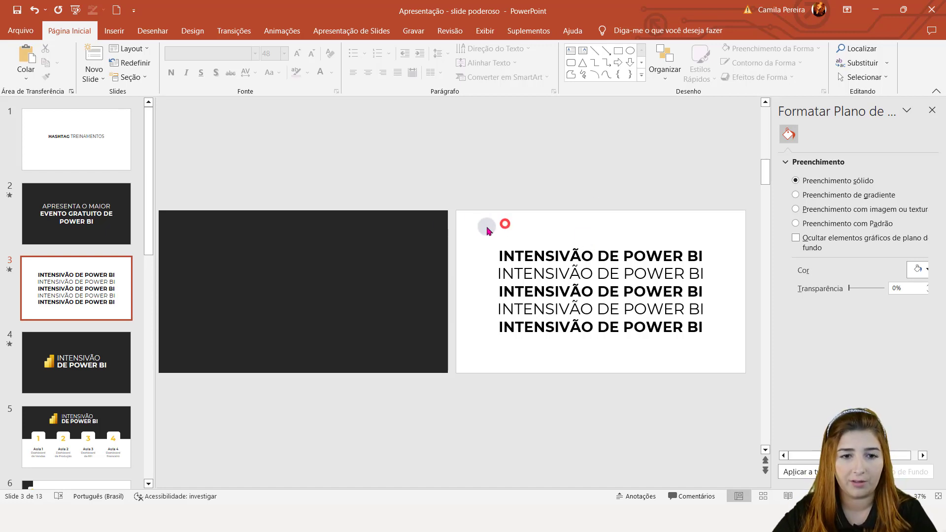
mouse_move(365, 230)
left_mouse_down()
mouse_move(666, 229)
mouse_move(236, 226)
mouse_move(401, 223)
mouse_move(252, 243)
left_mouse_up()
Step: Undo the rectangle's moves and drag it fully off slide 3's left edge, uncovering the text
left_click_drag(436, 252, 420, 176)
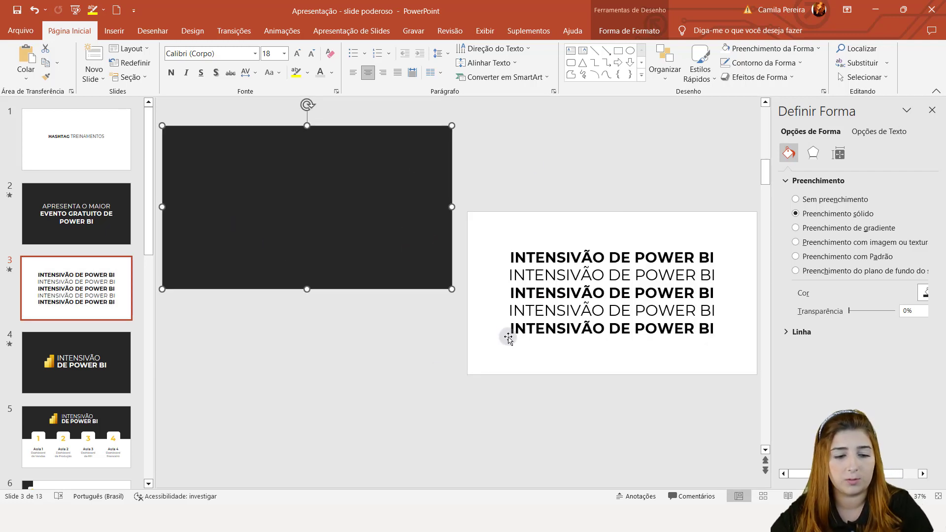
key("ctrl+z")
key("ctrl+z")
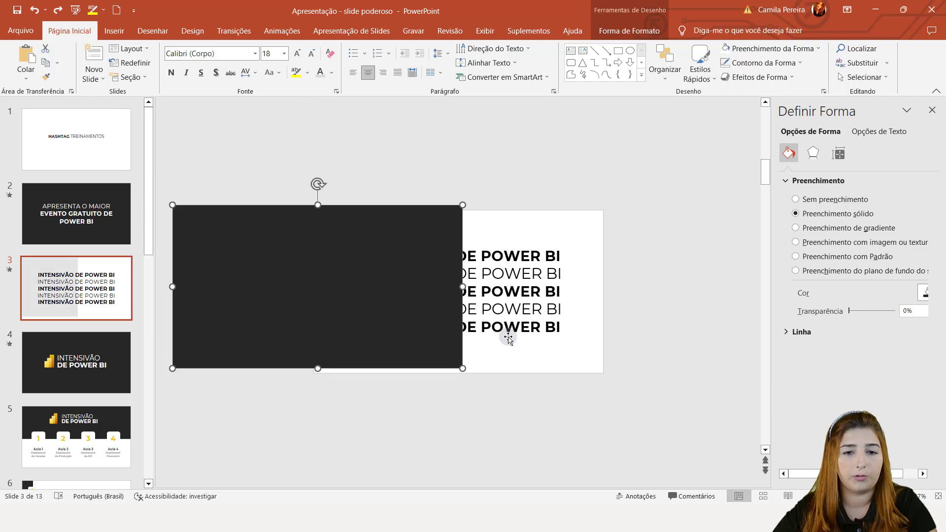
key("ctrl+z")
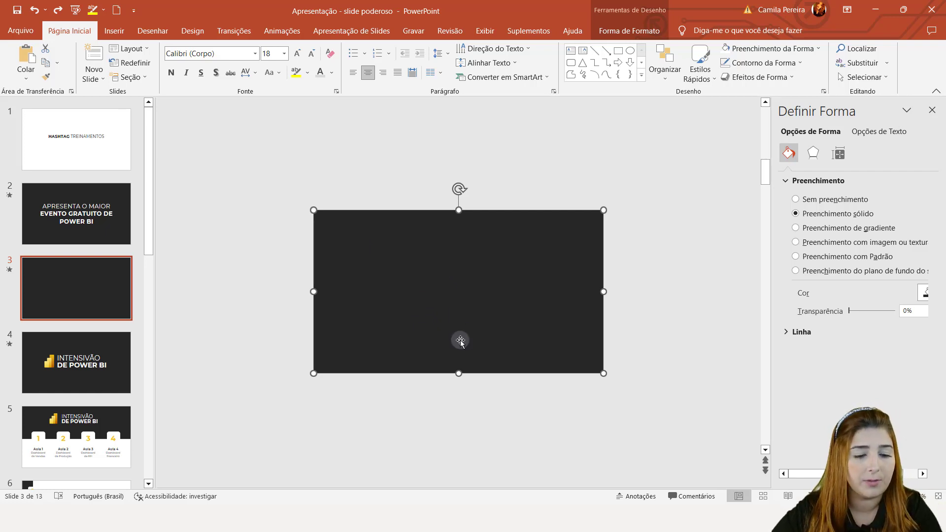
left_click_drag(501, 320, 215, 291)
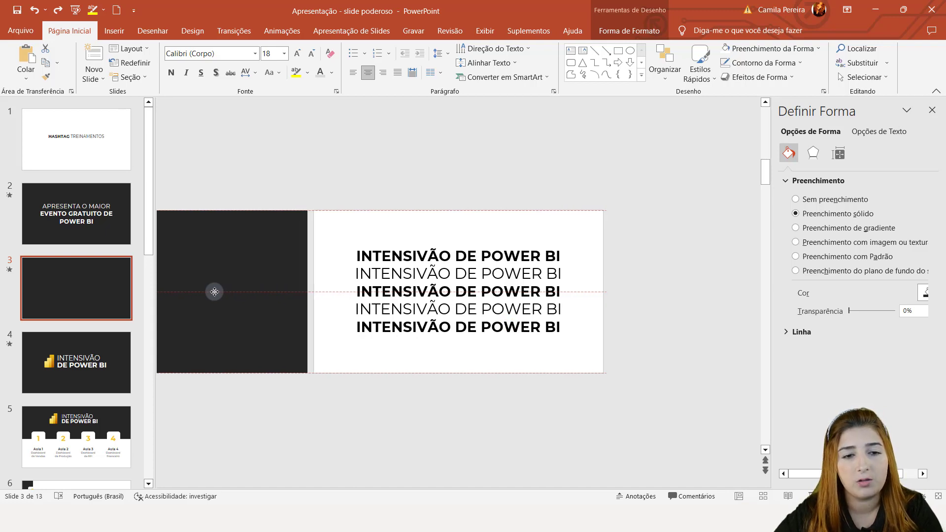
left_click(566, 465)
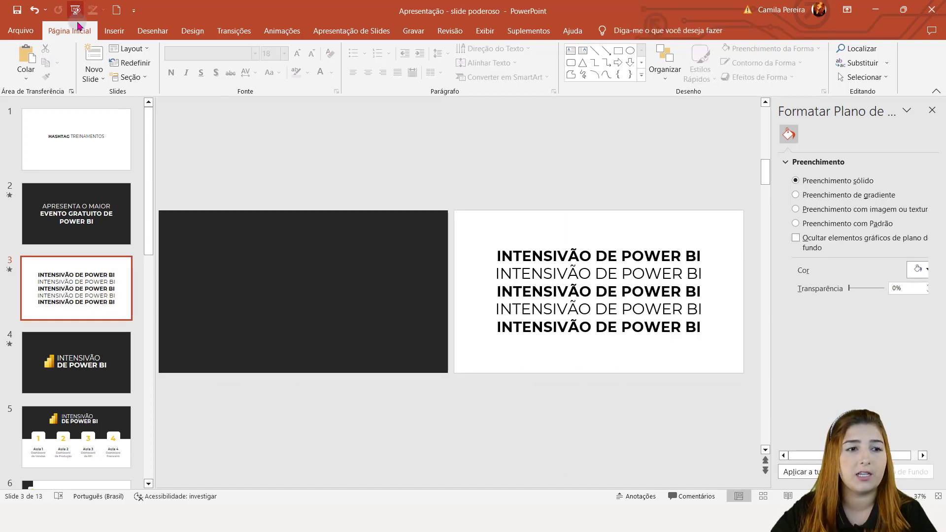
Step: Apply the Transformar transition to slide 3 and preview it by moving to slide 4
left_click(94, 275)
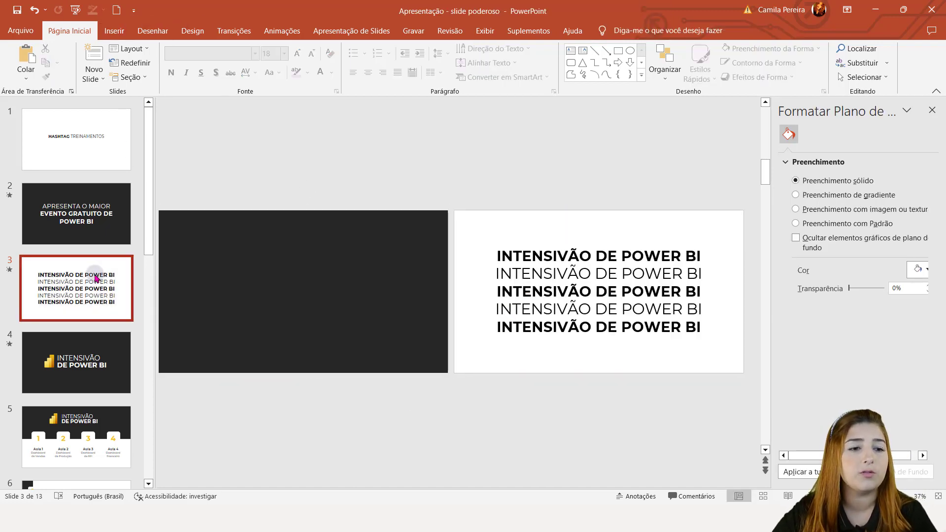
left_click(233, 30)
left_click(119, 68)
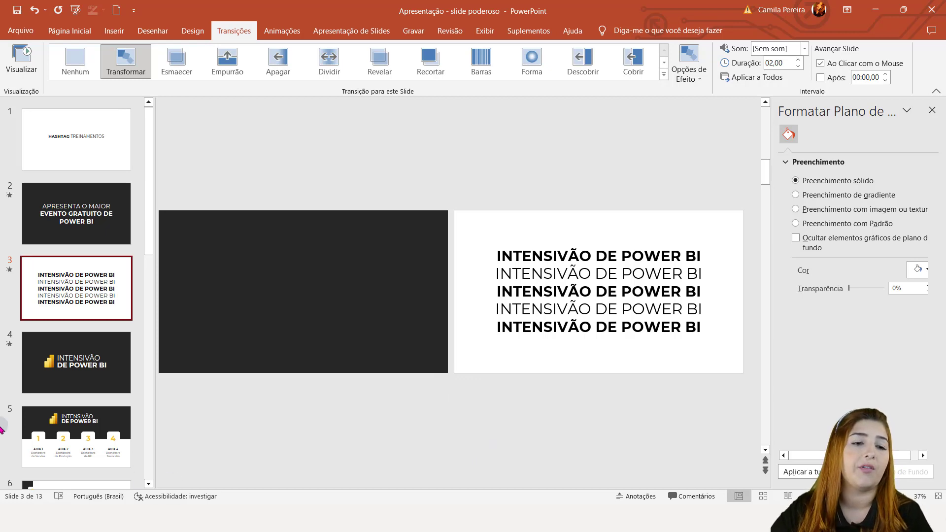
left_click(75, 353)
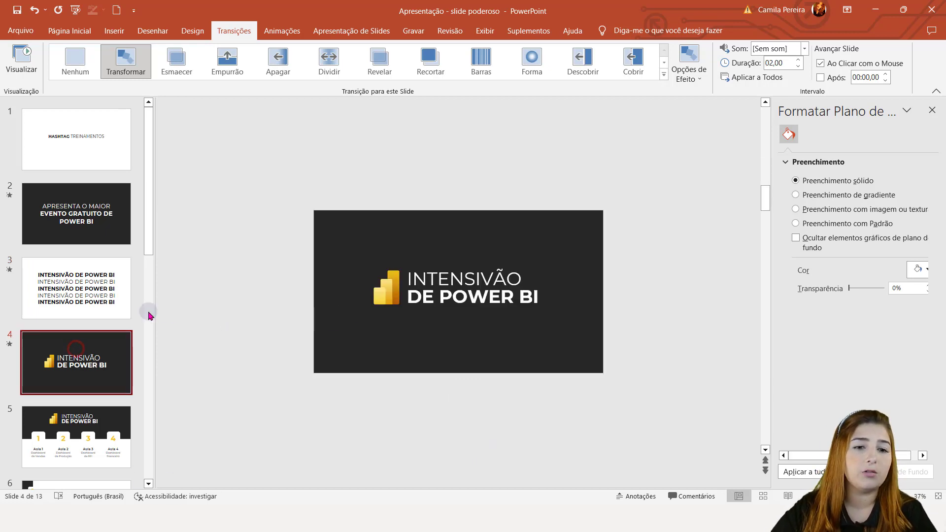
Step: Compare the dark rectangle, Power BI logo and title objects between slides 3 and 4
left_click(129, 305)
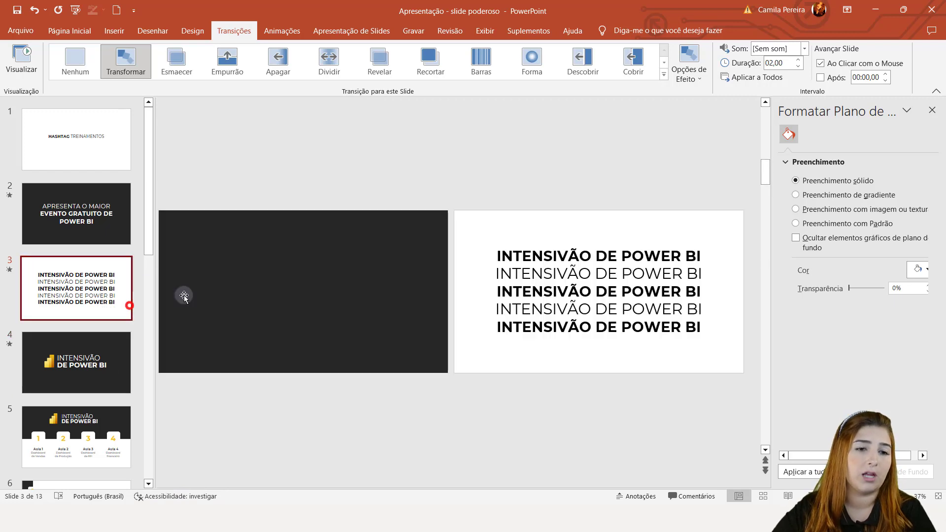
left_click(324, 261)
left_click(113, 378)
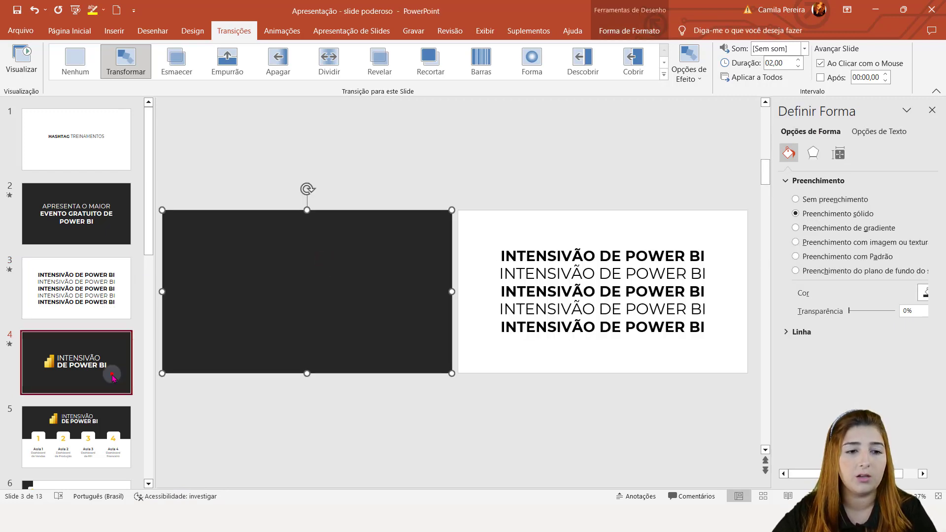
left_click(445, 241)
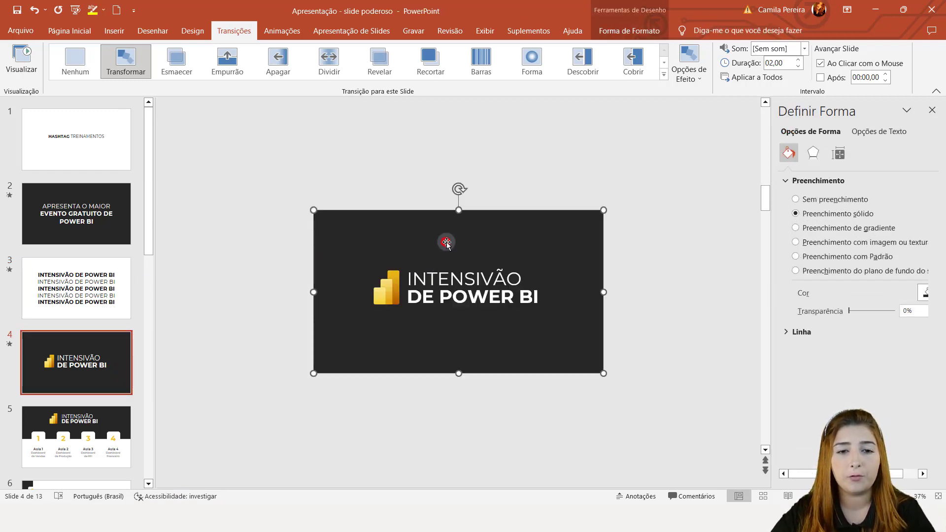
left_click(511, 294)
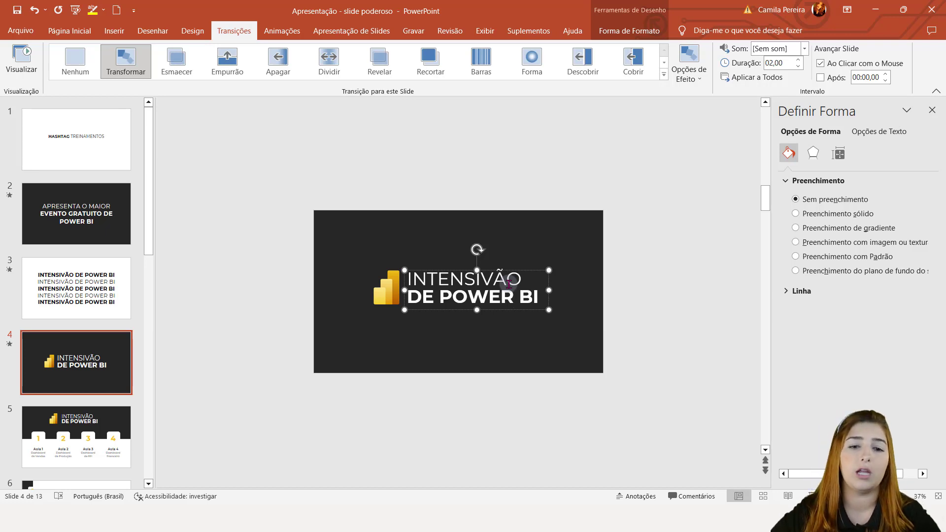
left_click(387, 284)
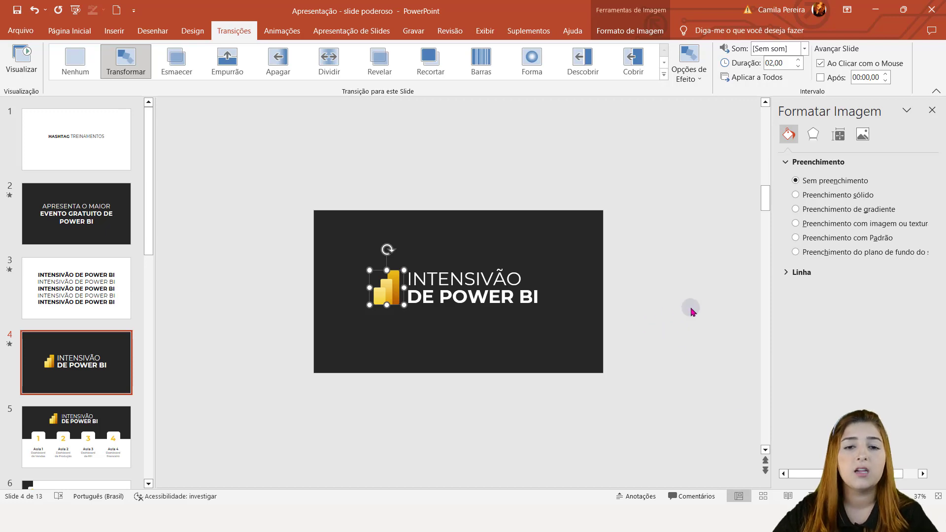
left_click(483, 284)
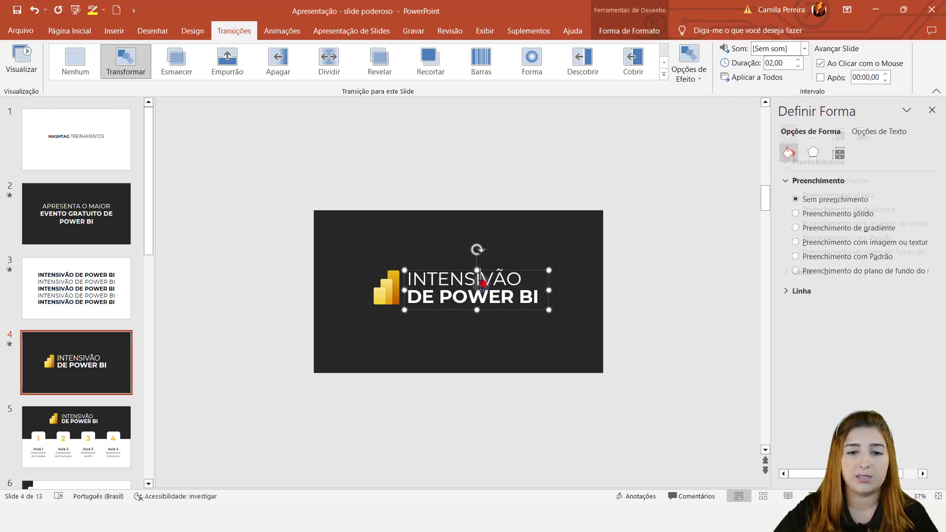
left_click(657, 267)
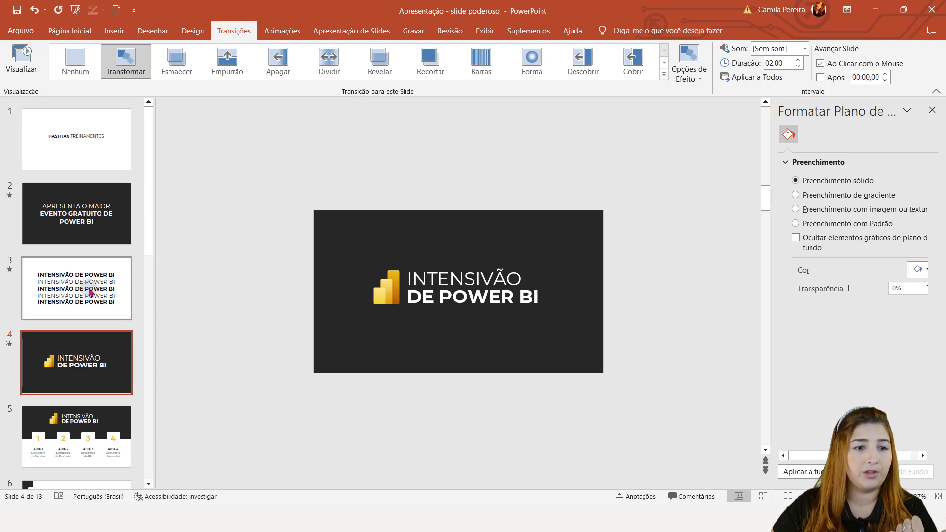
Step: Recheck slide 3's rectangle, then apply Transformar to slide 4
left_click(80, 307)
left_click(355, 288)
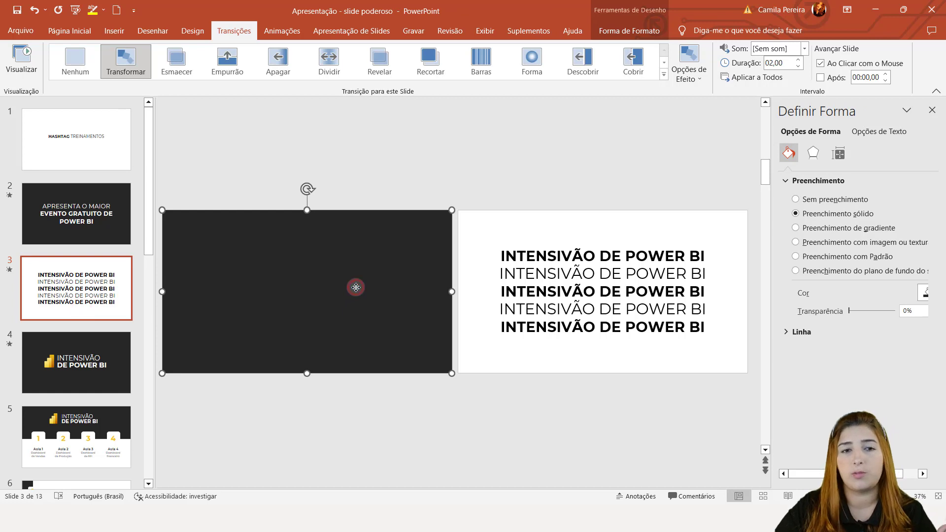
left_click(118, 345)
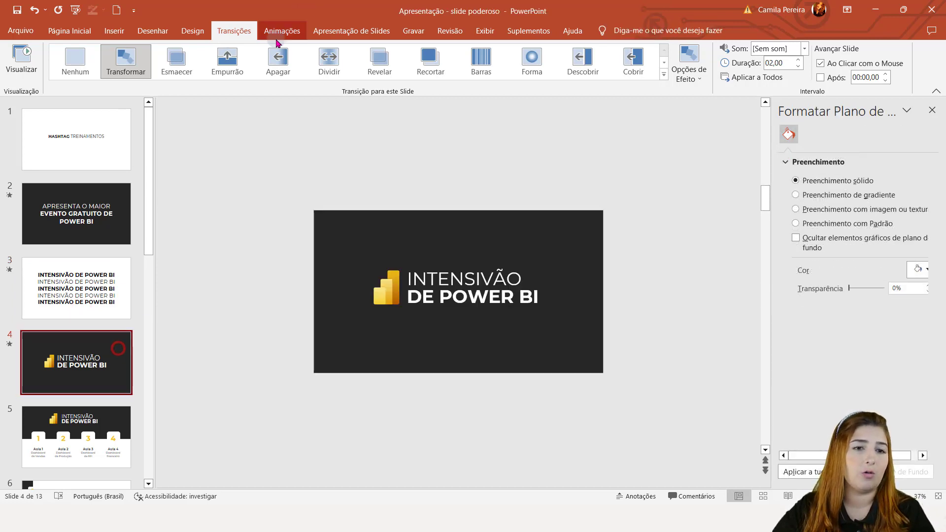
left_click(107, 74)
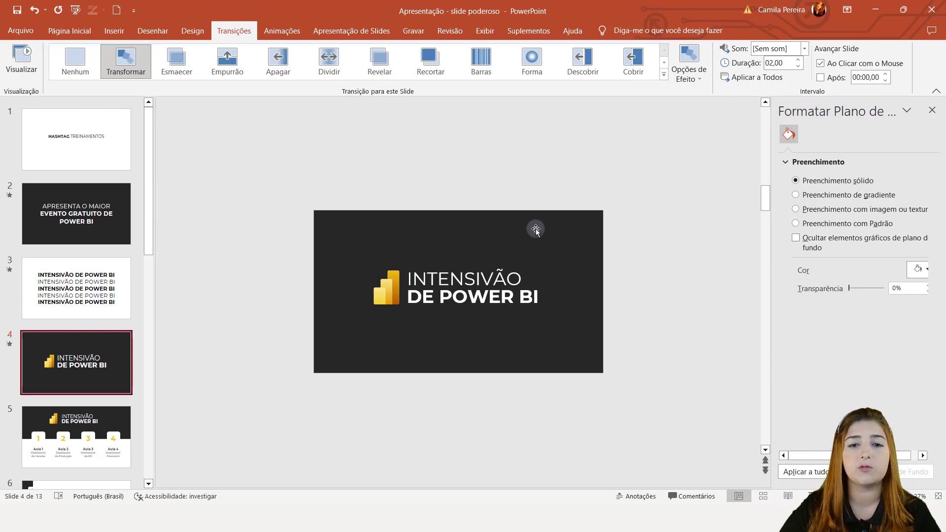
Step: Apply Transformar to slide 5, the four-lesson overview, and preview it
left_click(470, 216)
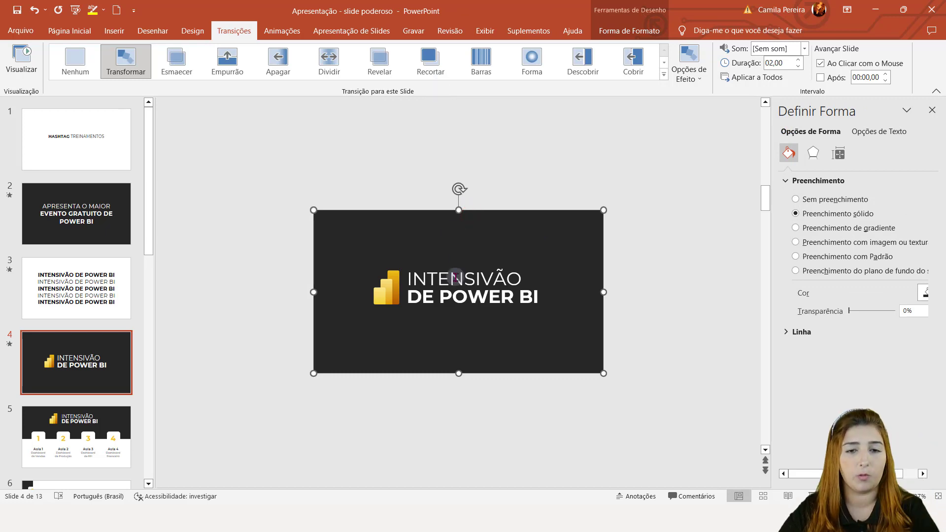
left_click(93, 402)
scroll(57, 395, "down", 1)
left_click(58, 387)
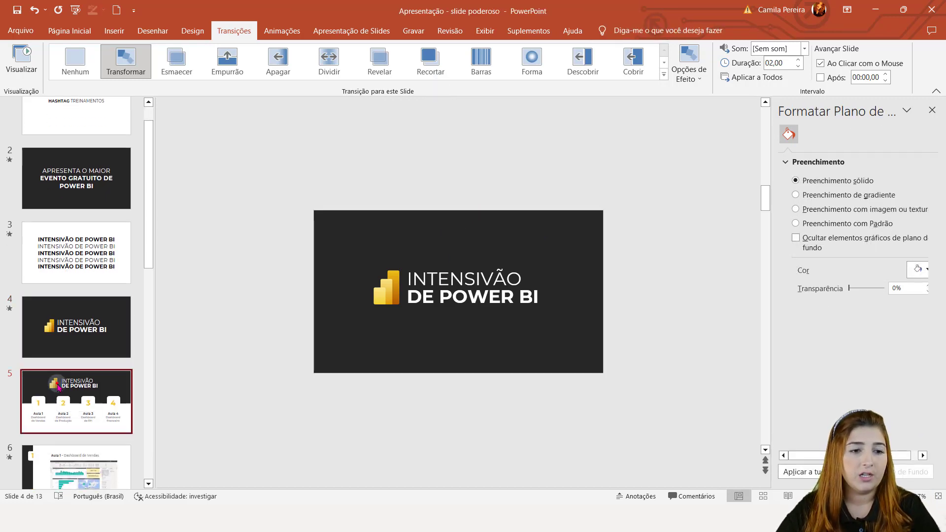
left_click(131, 63)
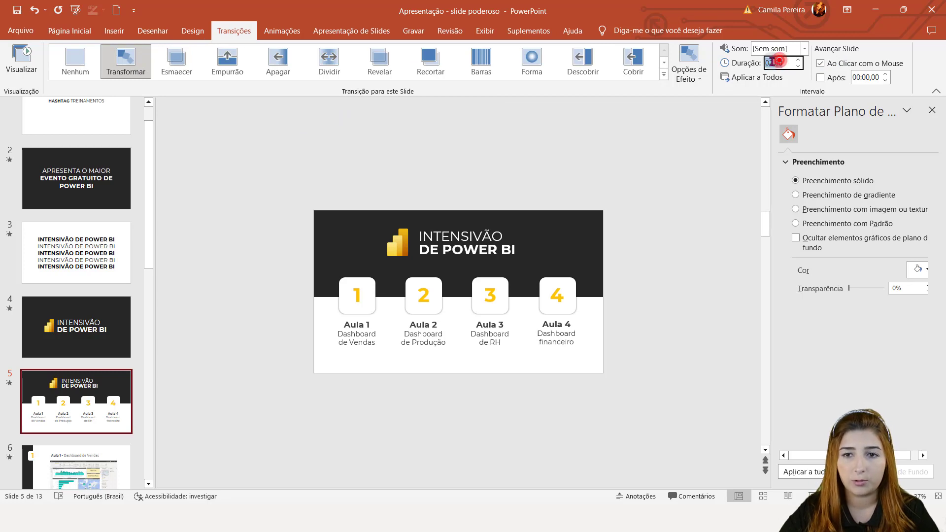
type("0")
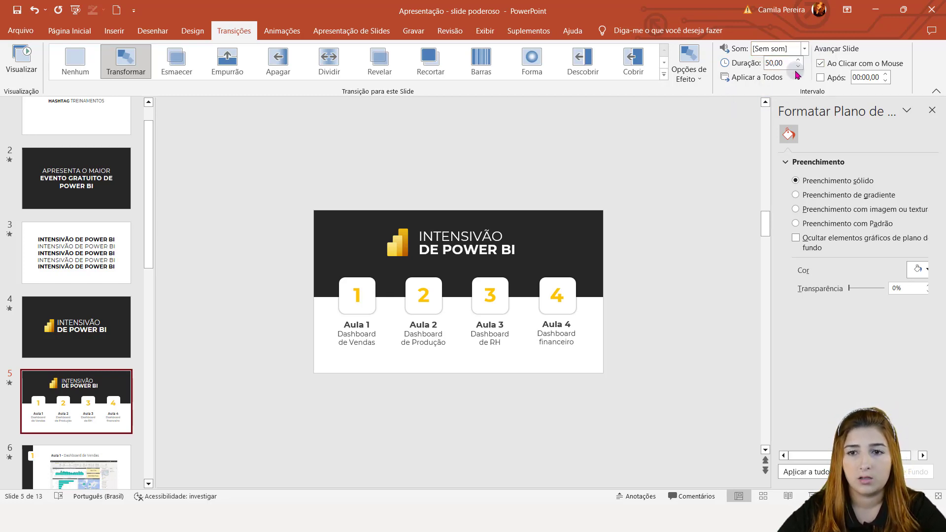
left_click(28, 58)
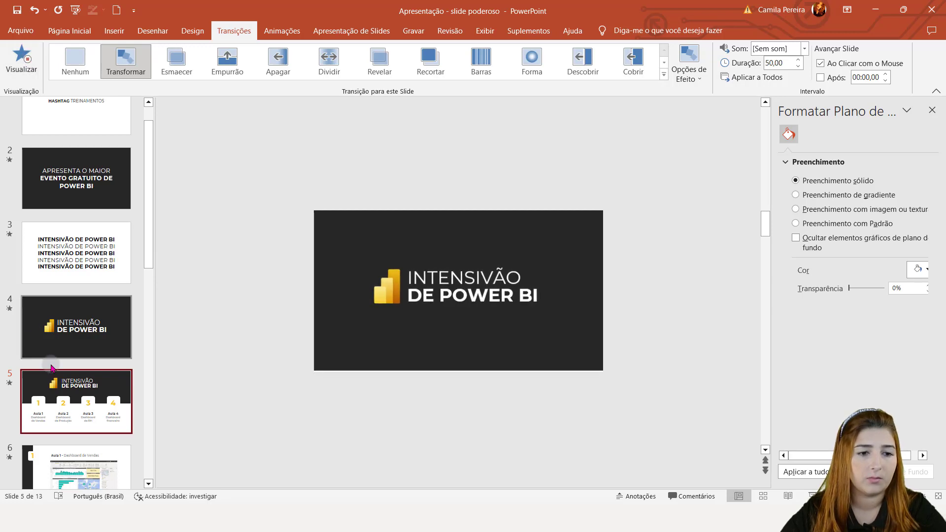
Step: Set slide 5's transition Duração to 01,00 and replay the preview
left_click(777, 64)
double_click(778, 64)
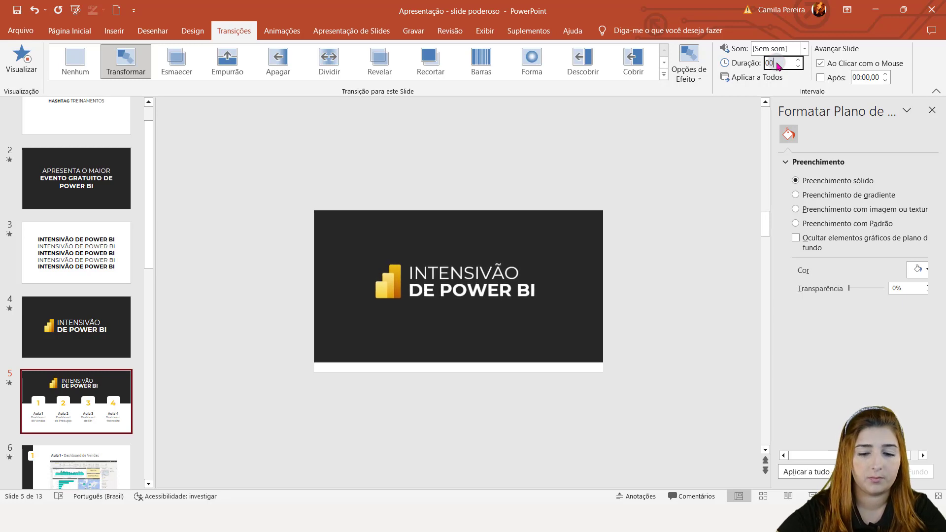
type(",")
key("Return")
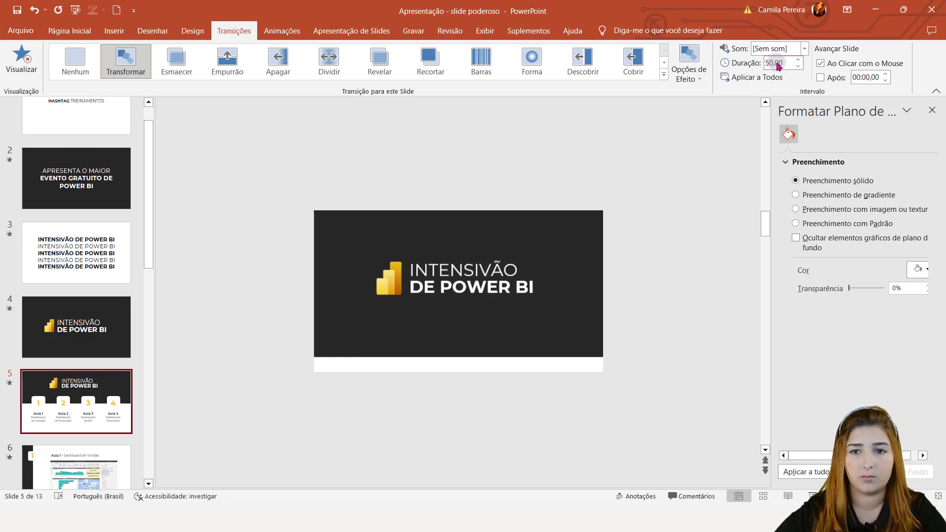
double_click(773, 62)
type("2")
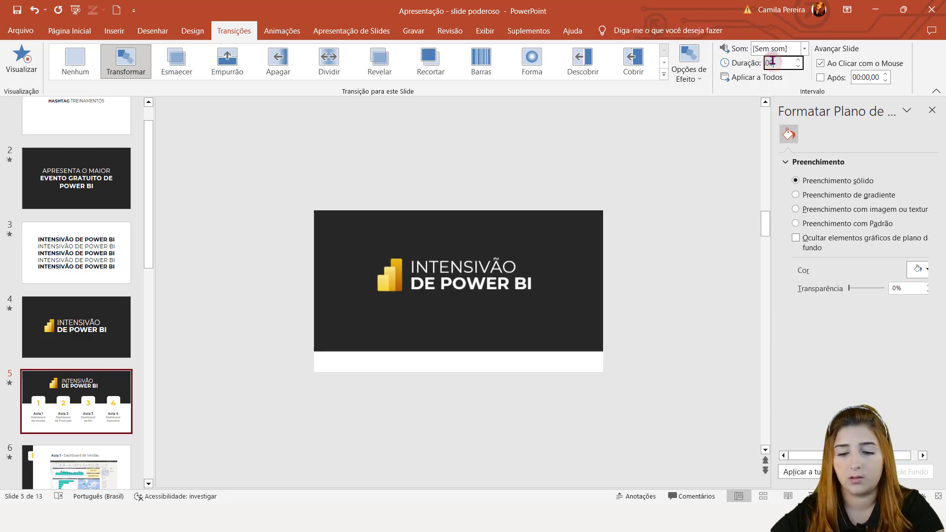
key("Return")
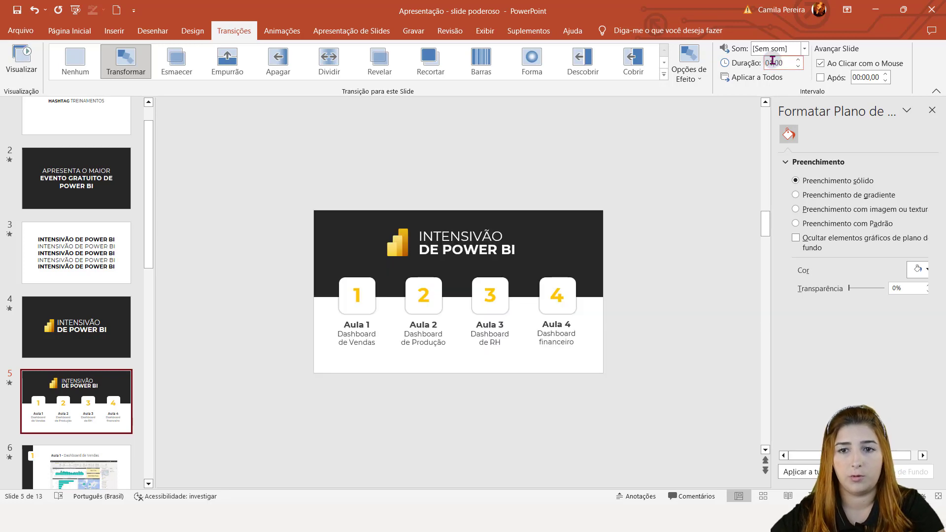
left_click(23, 68)
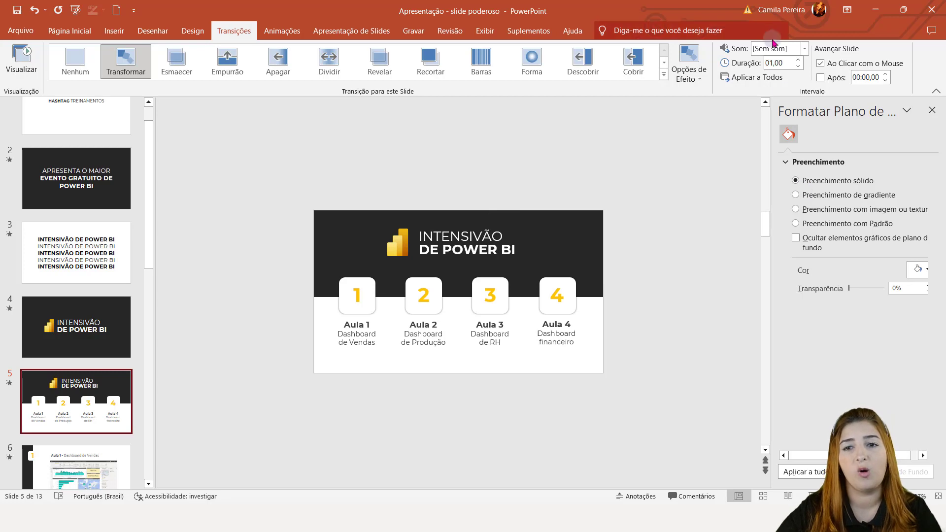
left_click(723, 145)
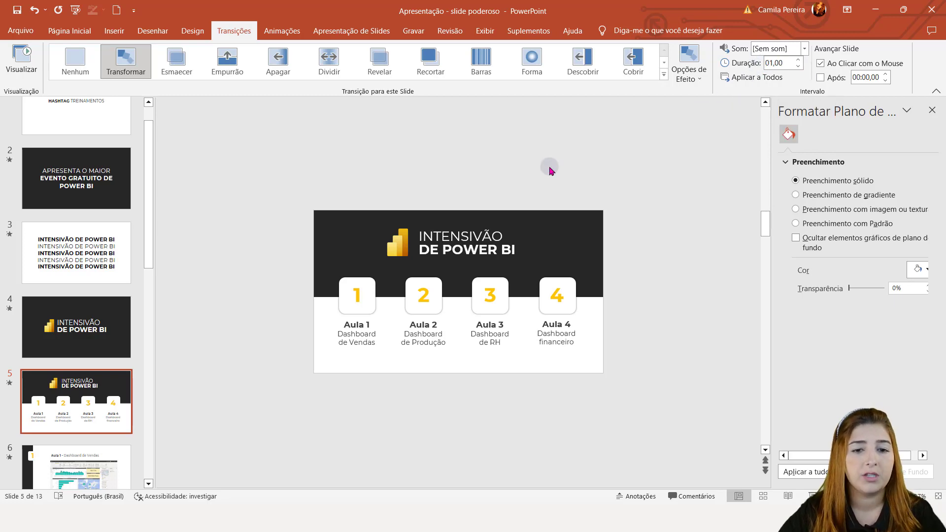
left_click(27, 64)
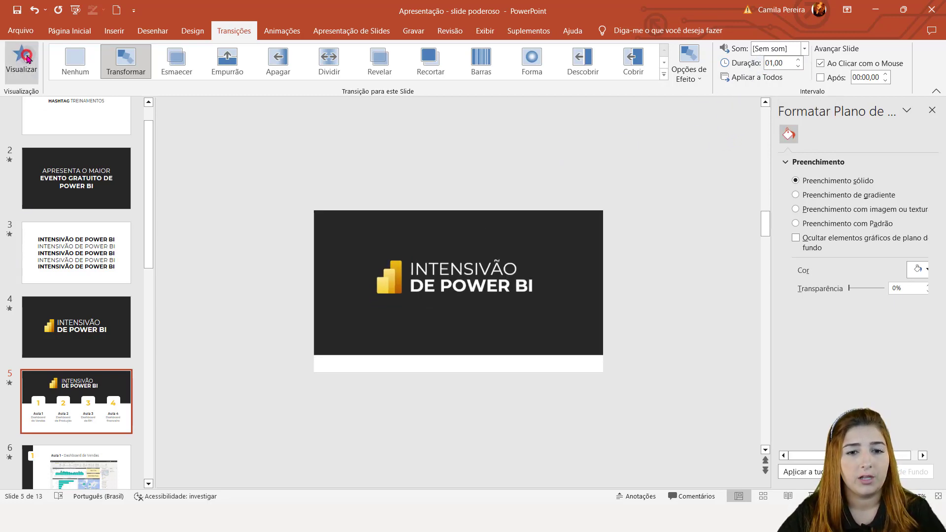
Step: Switch between slides 4 and 5 to confirm the duration, ending with slide 4 selected
left_click(113, 331)
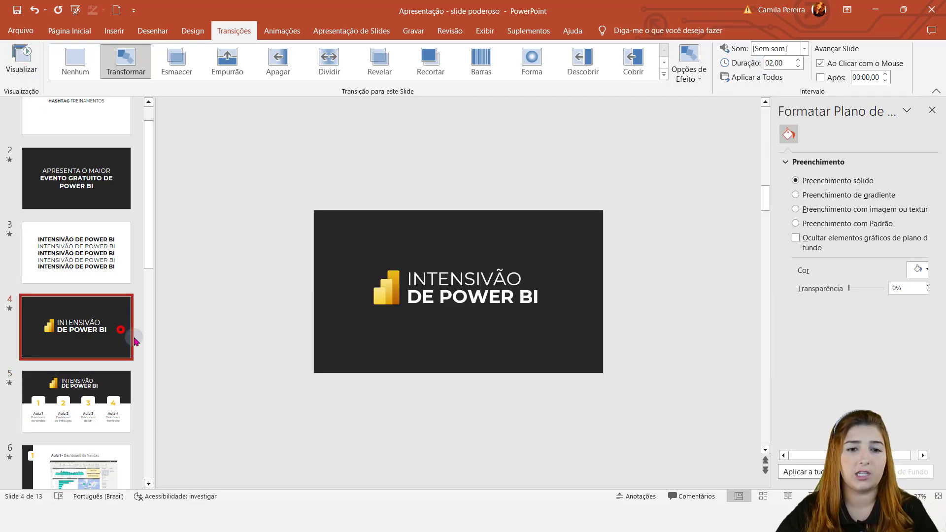
left_click(90, 417)
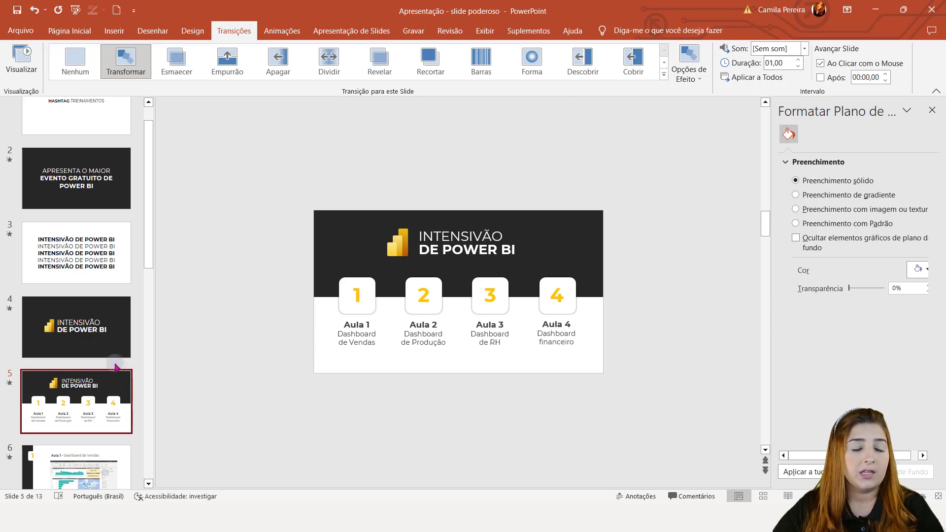
left_click(97, 347)
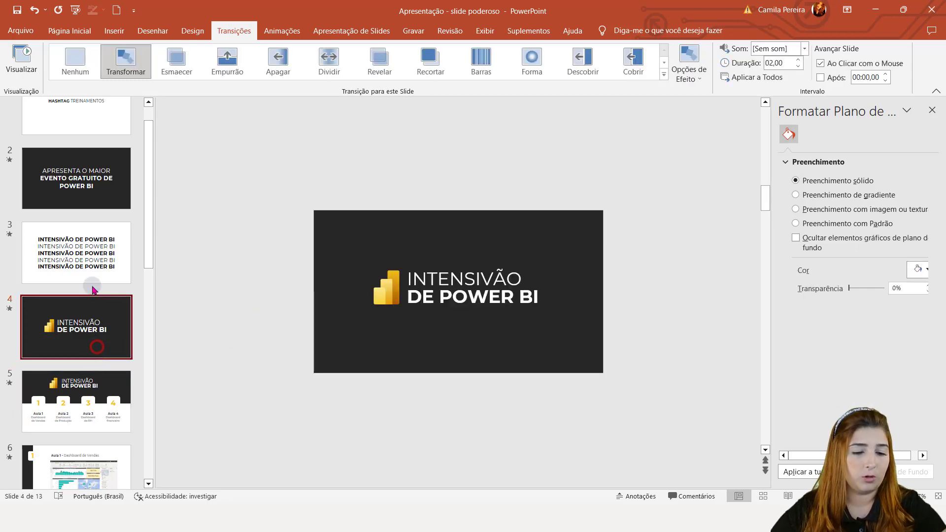
Step: Duplicate slide 4 and resize its dark rectangle into a top band
key("ctrl+d")
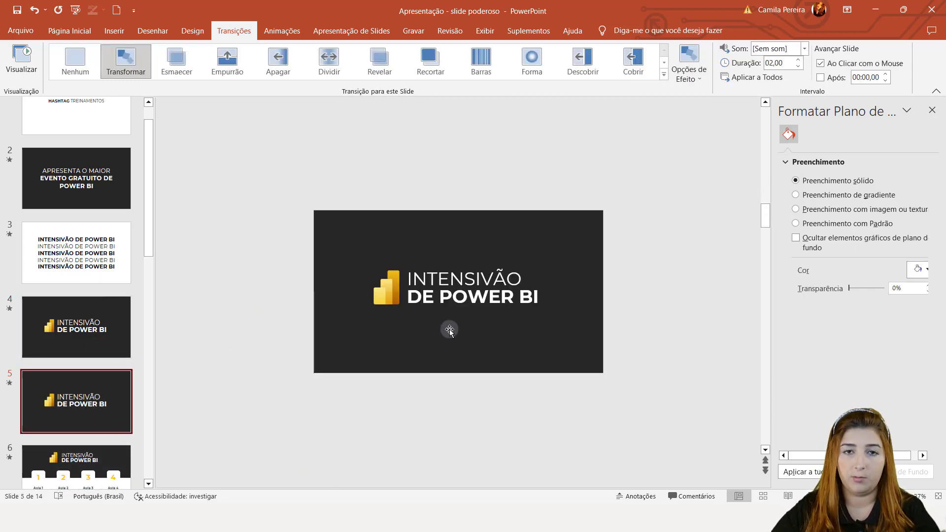
left_click_drag(499, 343, 500, 284)
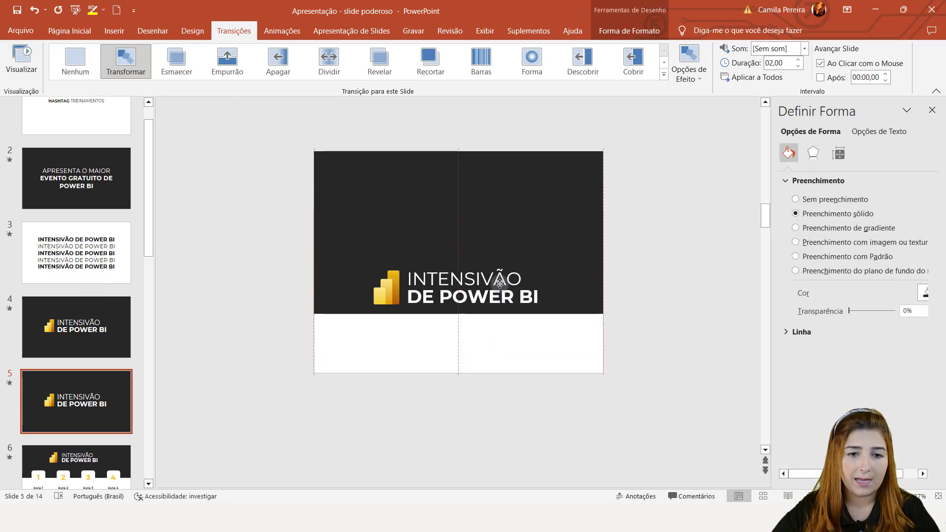
left_click_drag(459, 151, 459, 211)
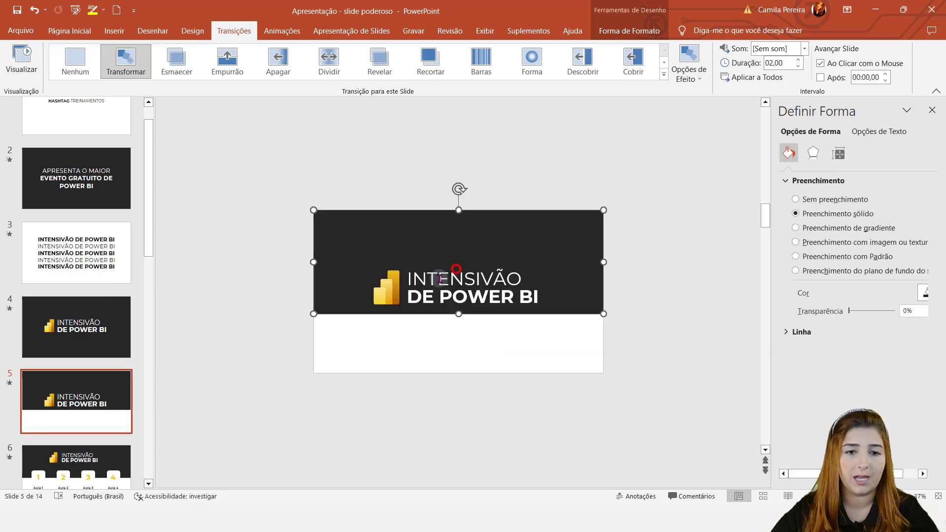
Step: Move the logo and title up into the band and shrink them together
left_click(439, 279)
key("Escape")
left_click(387, 291)
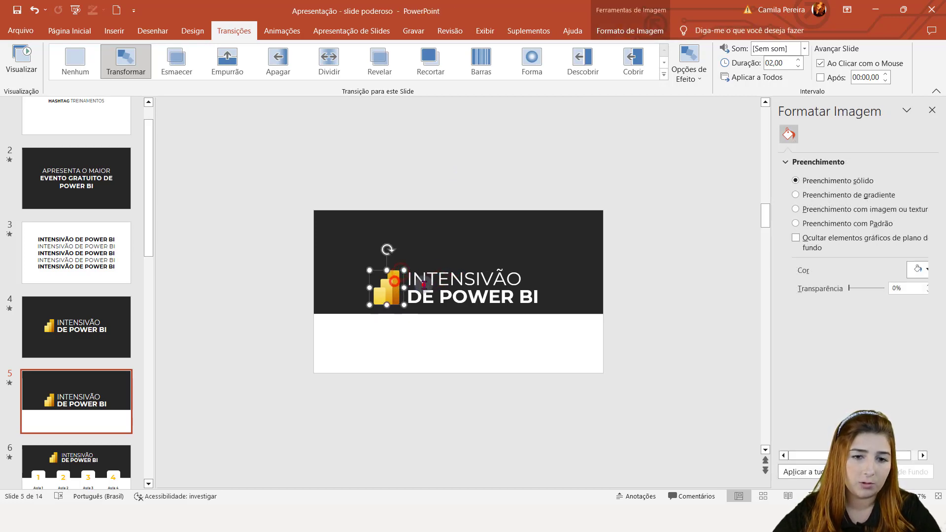
left_click(415, 269, "shift")
left_click_drag(416, 267, 420, 239)
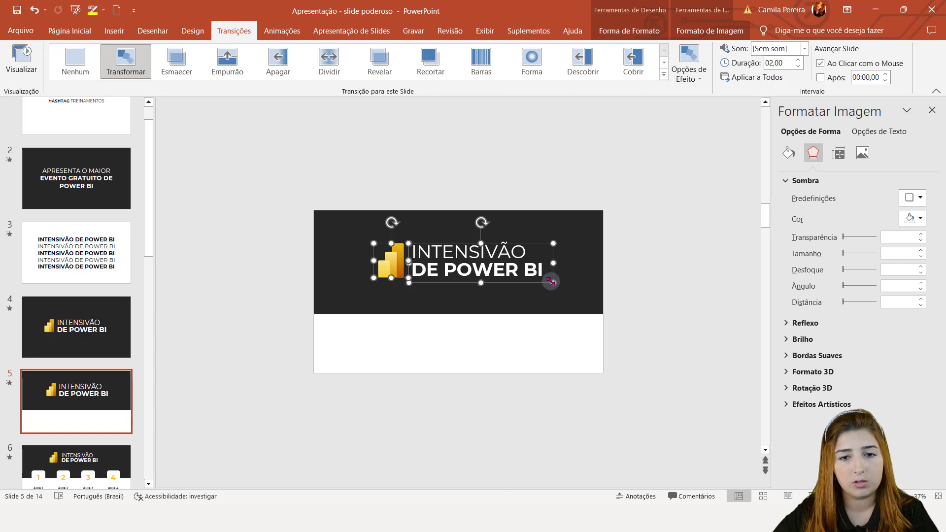
left_click_drag(551, 282, 528, 276)
Step: Reduce the title text to 44 pt and narrow its box so it wraps to two lines
left_click(480, 262)
triple_click(480, 263)
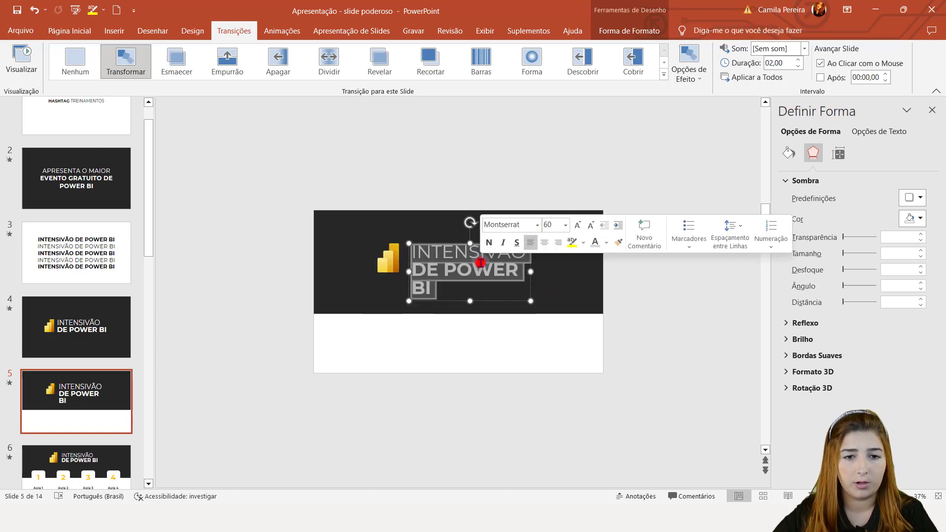
left_click(577, 225)
left_click(591, 225)
left_click(594, 226)
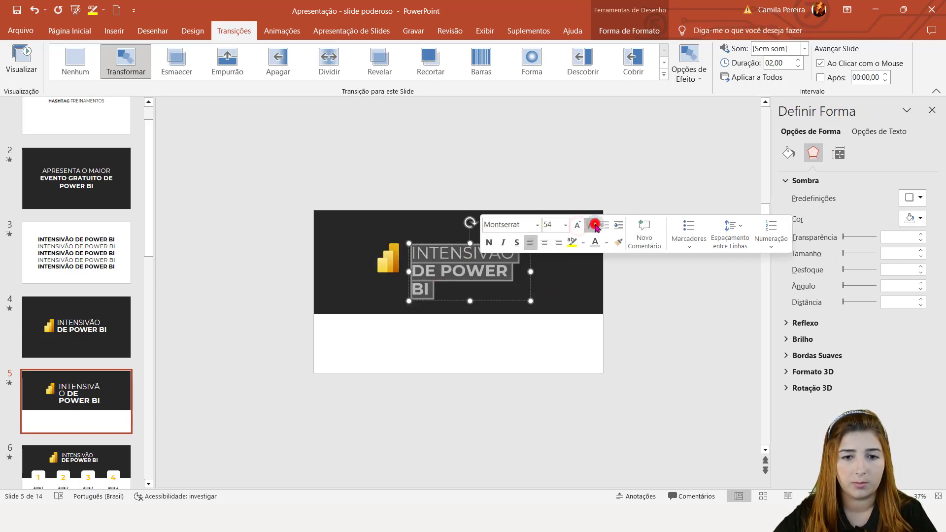
left_click(595, 226)
left_click(595, 225)
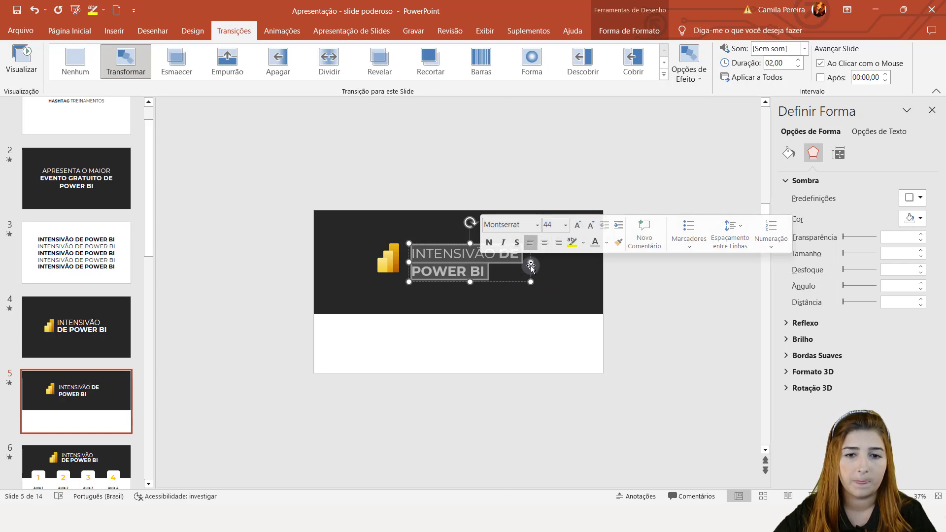
left_click_drag(531, 264, 515, 262)
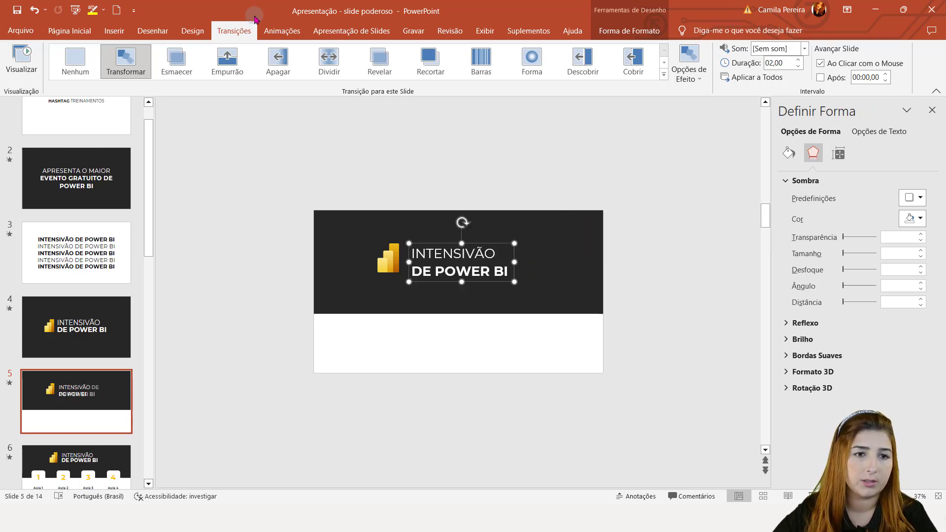
Step: Open Line Spacing Options and set the title's spacing to exactly 48 pt
left_click(70, 31)
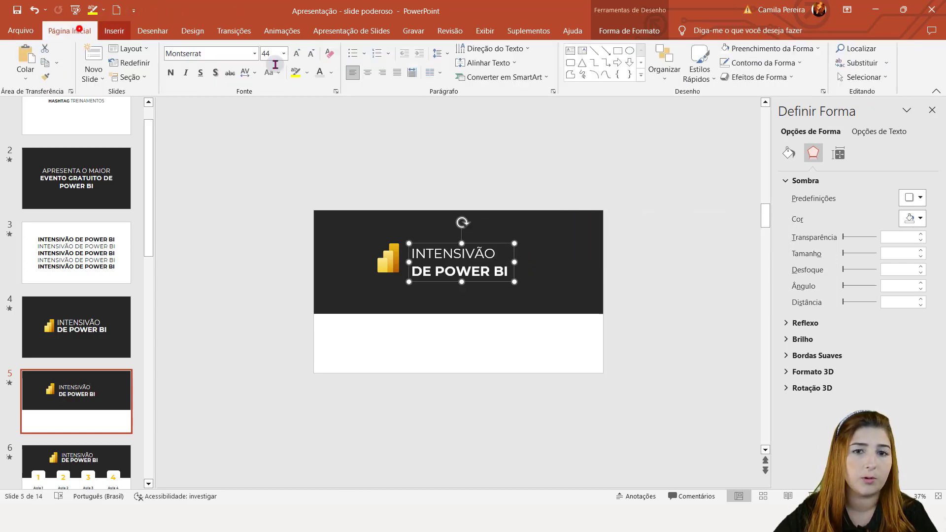
left_click(448, 53)
left_click(485, 140)
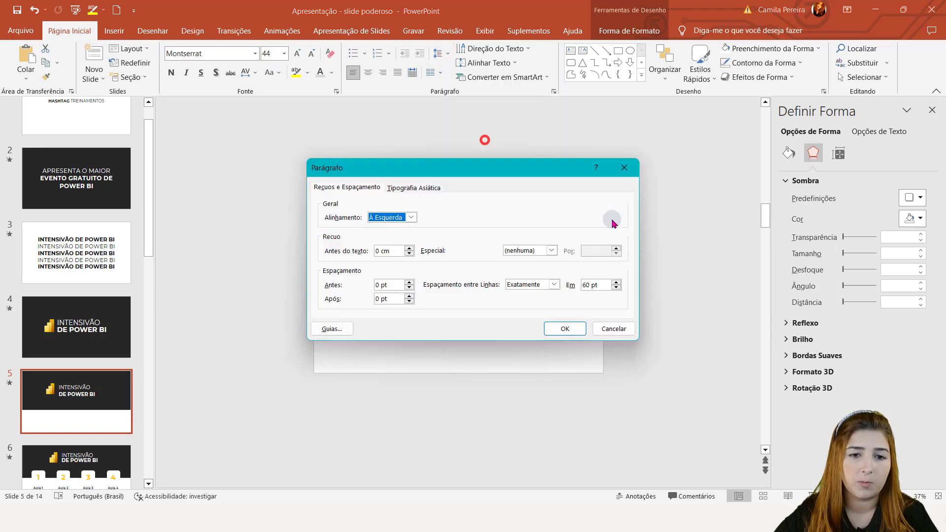
double_click(588, 285)
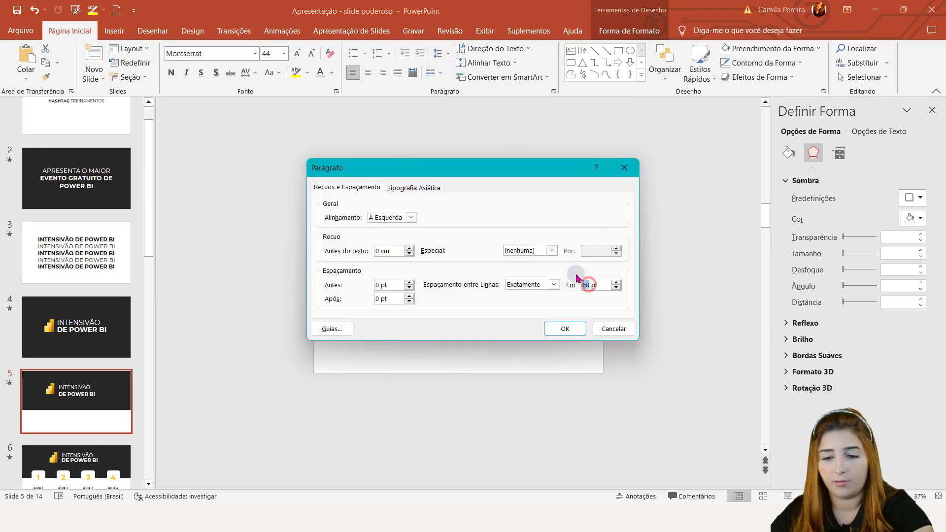
Step: Apply the 48 pt line spacing to the title and nudge the title slightly right
type("744")
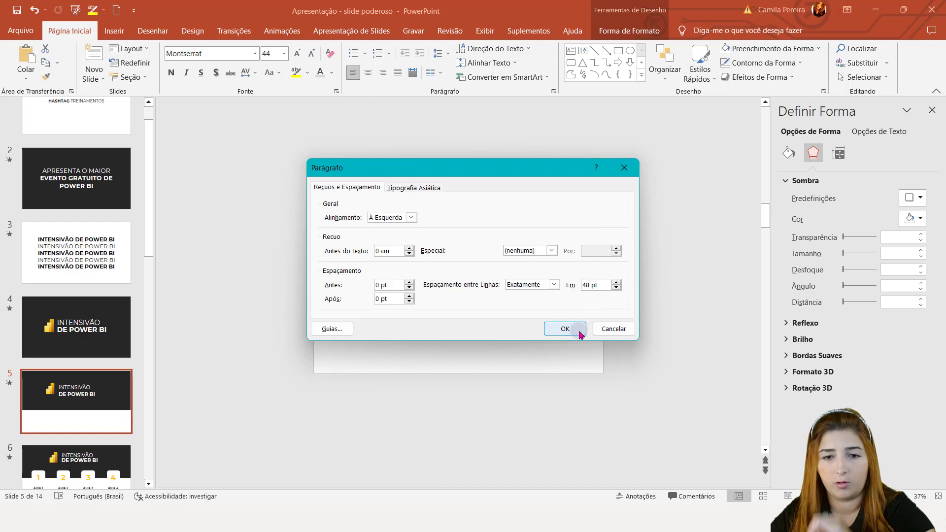
left_click(574, 329)
left_click(636, 261)
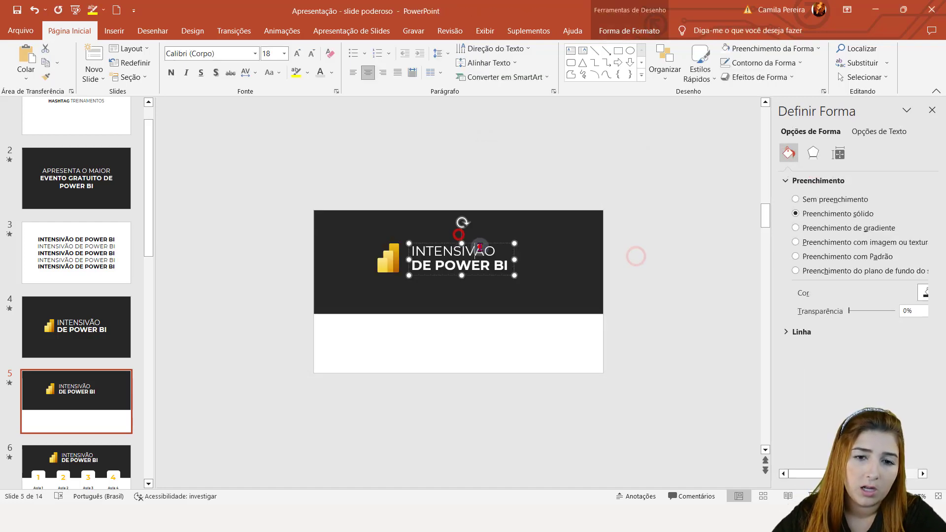
left_click_drag(479, 244, 500, 245)
Step: Select the Power BI logo with the INTENSIVÃO DE POWER BI title and move both up and right
left_click(403, 257)
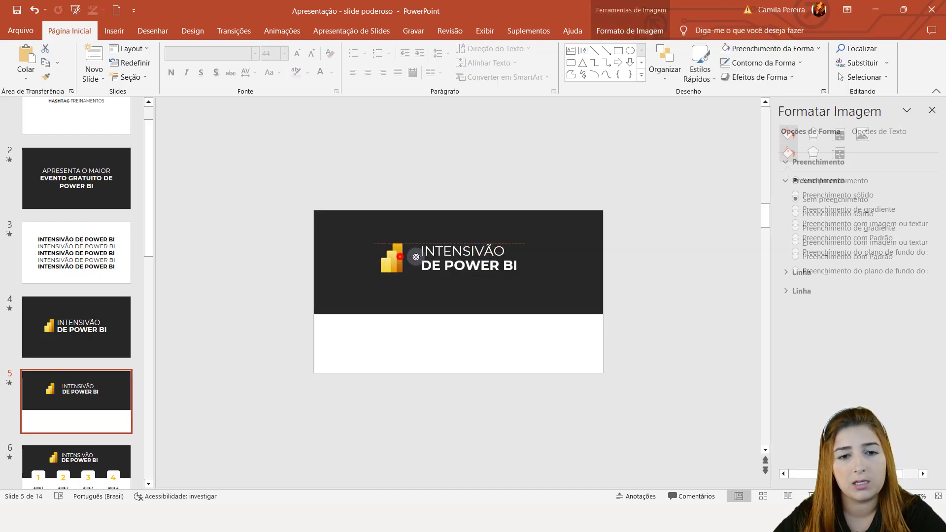
left_click(480, 255)
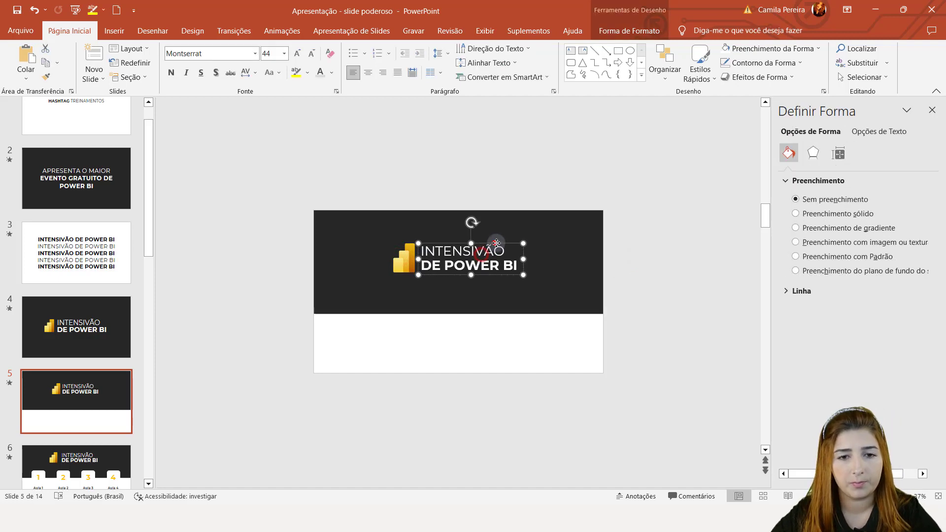
left_click(494, 243)
left_click(405, 274, "shift")
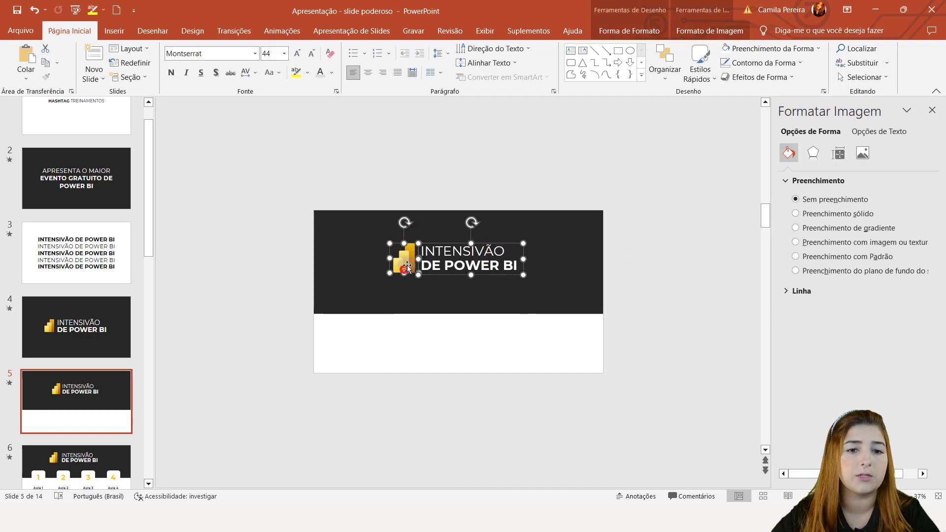
left_click_drag(407, 266, 408, 256)
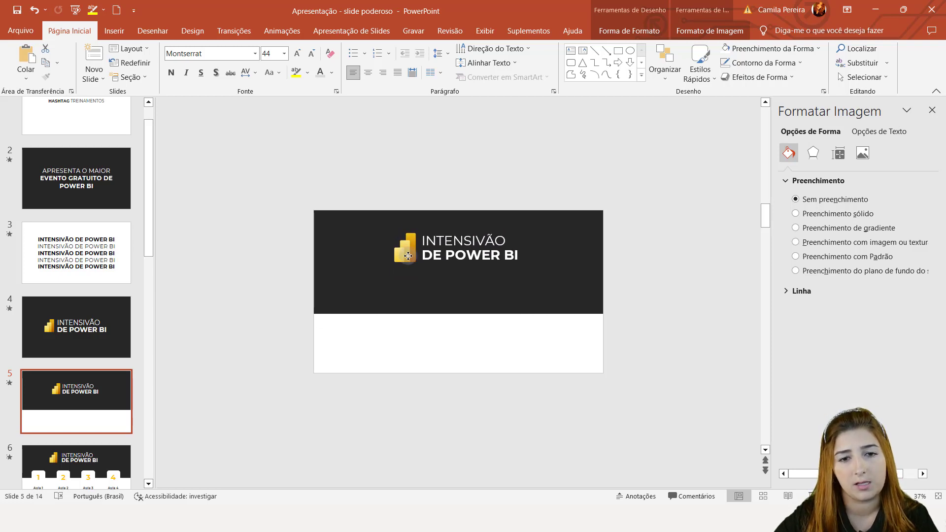
left_click(662, 294)
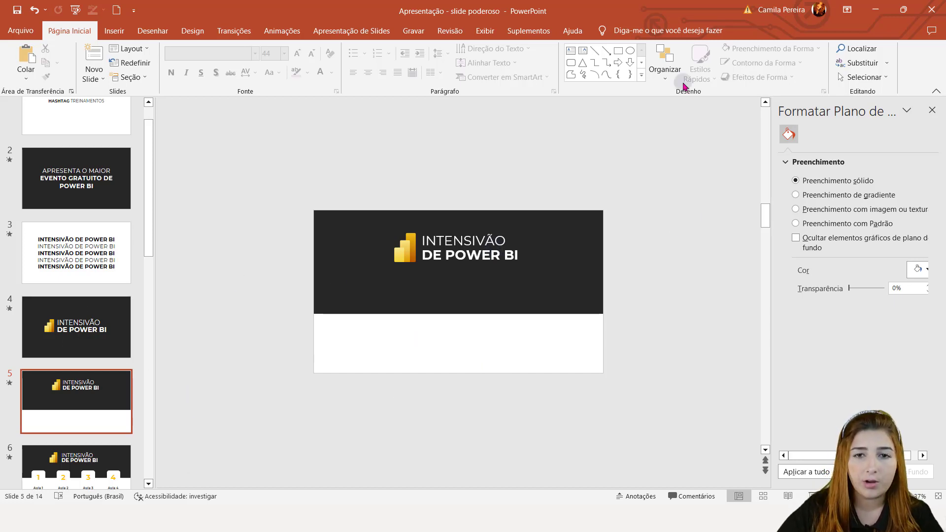
Step: Draw a rounded square at the dark band's lower left and fill it white
left_click(572, 63)
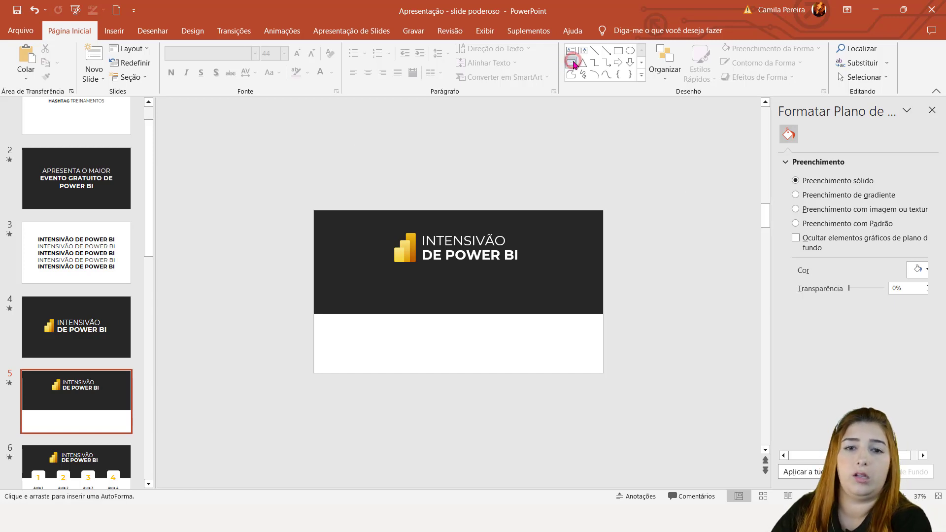
mouse_move(360, 296)
left_mouse_down()
mouse_move(394, 335)
mouse_move(360, 305)
left_mouse_up()
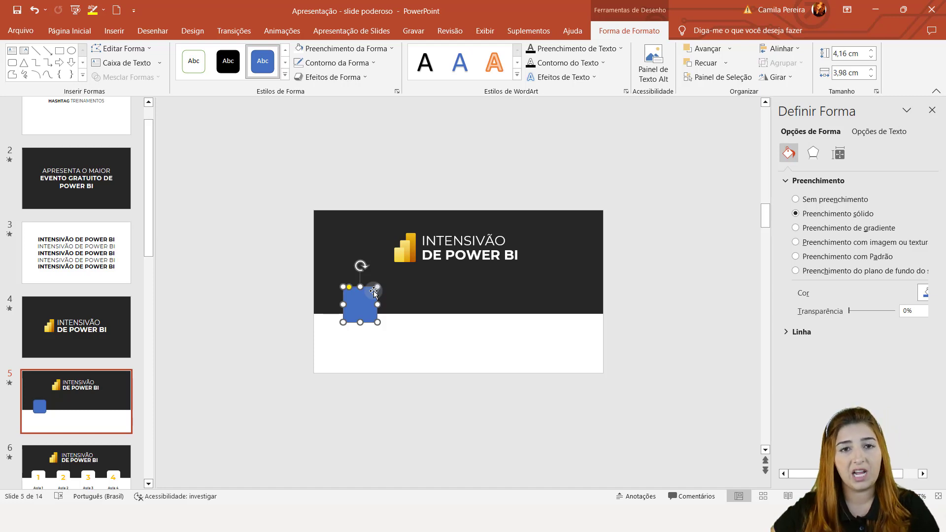
left_click(335, 47)
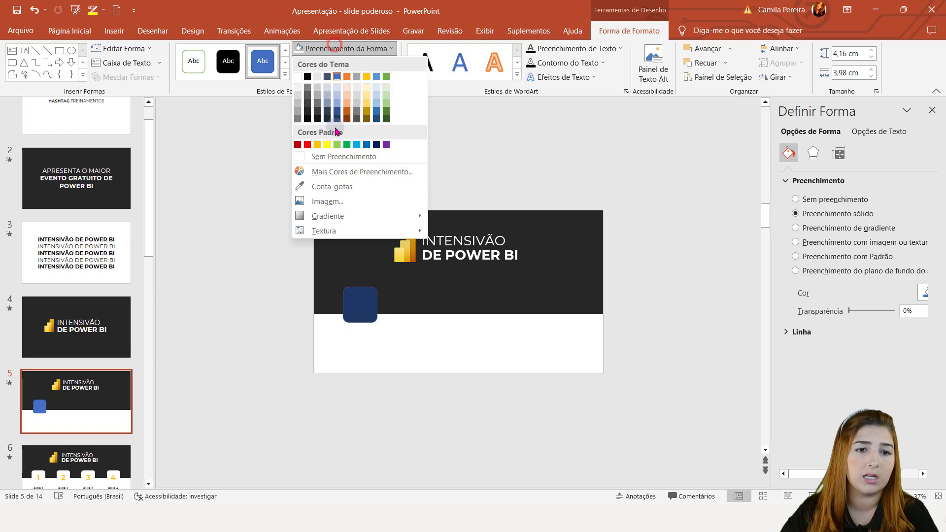
left_click(298, 77)
Step: Remove the square's outline and give it an outer shadow preset
left_click(348, 62)
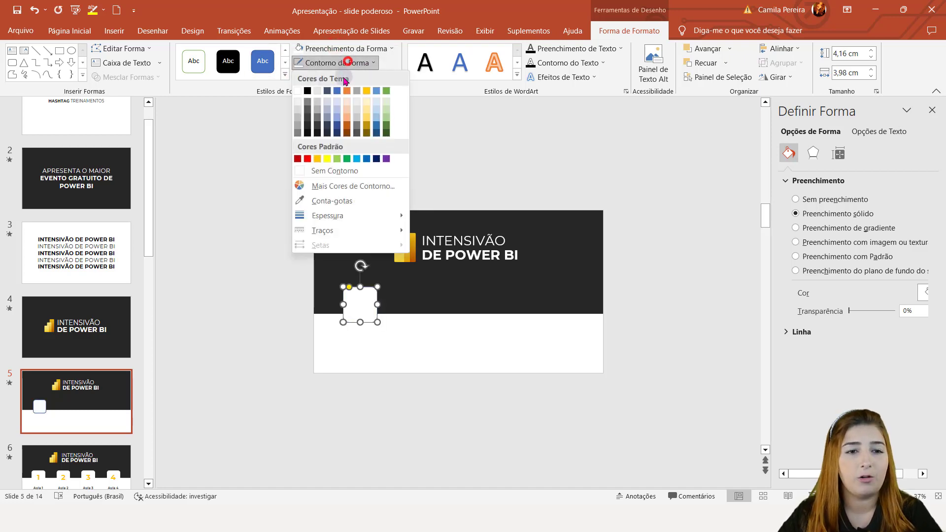
left_click(333, 175)
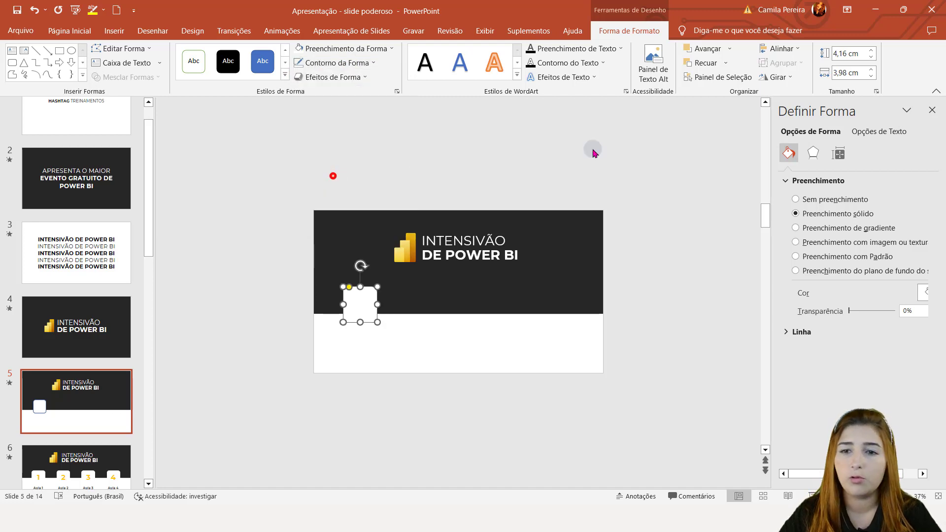
left_click(811, 153)
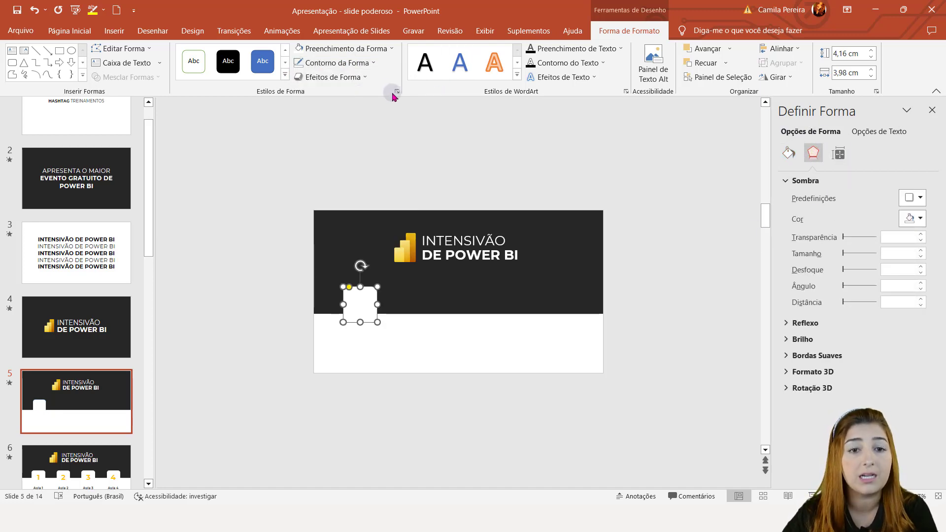
left_click(911, 199)
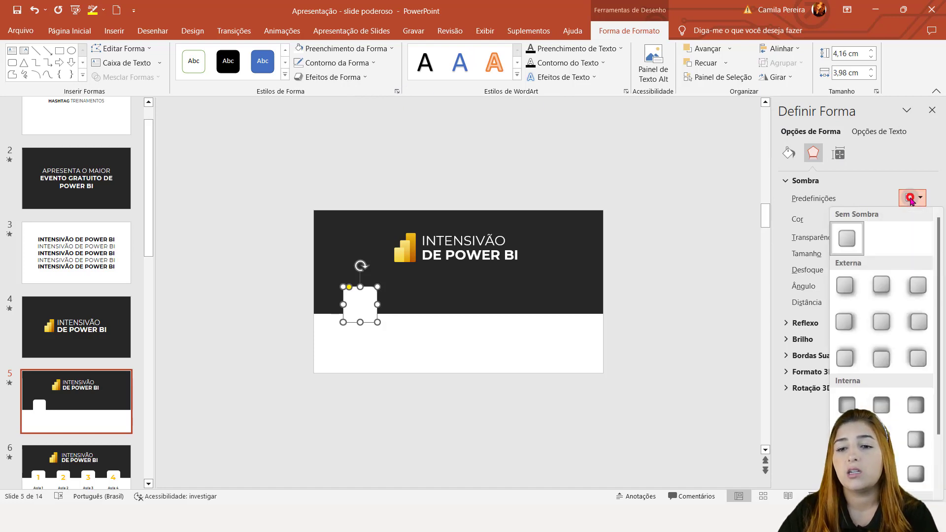
left_click(883, 323)
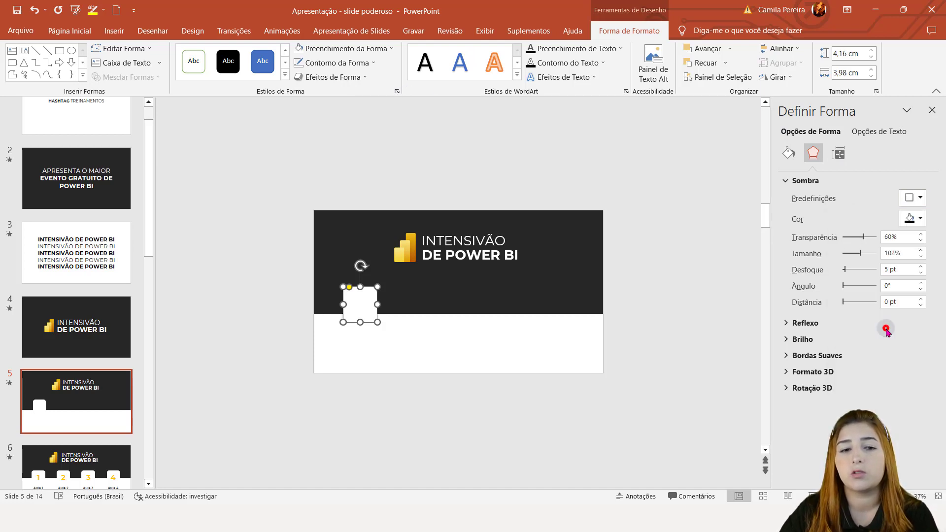
left_click(492, 352)
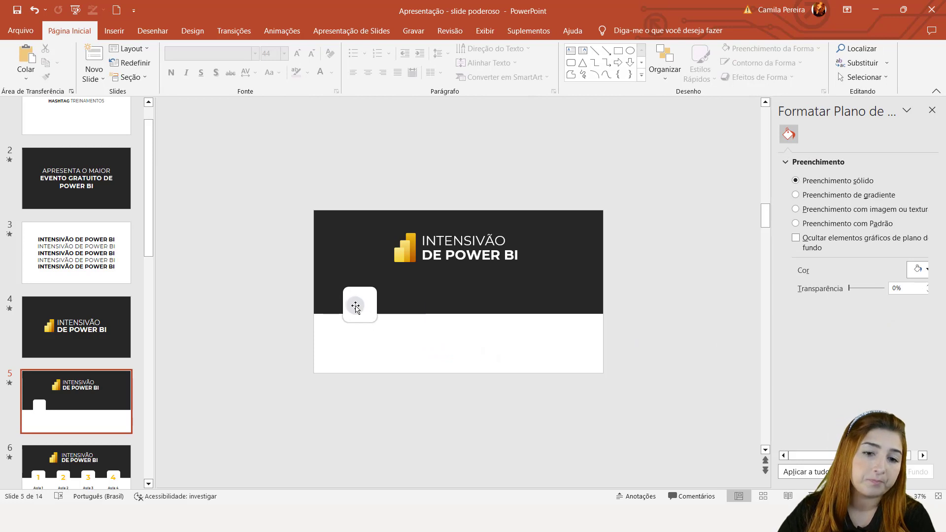
Step: Add a bold text box holding the number 1, enlarged to 54 pt
left_click(570, 51)
left_click_drag(430, 327, 483, 342)
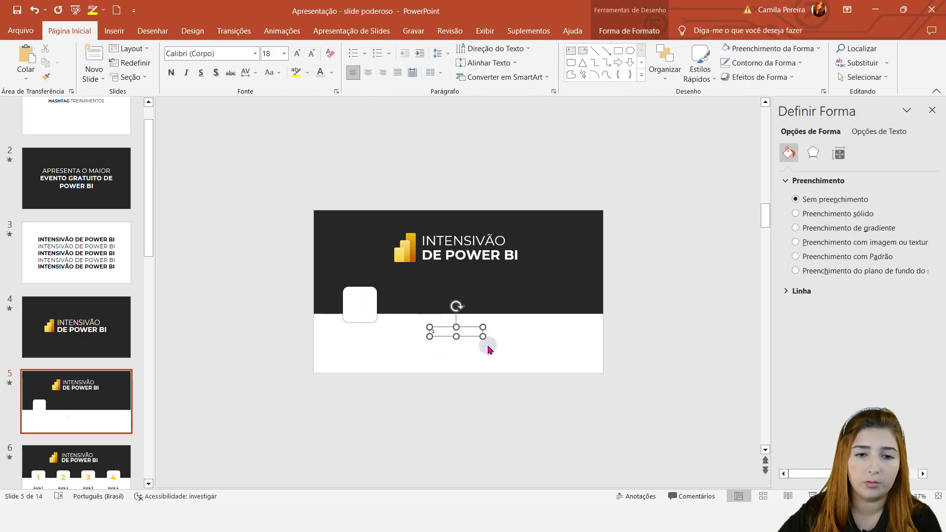
left_click(432, 328)
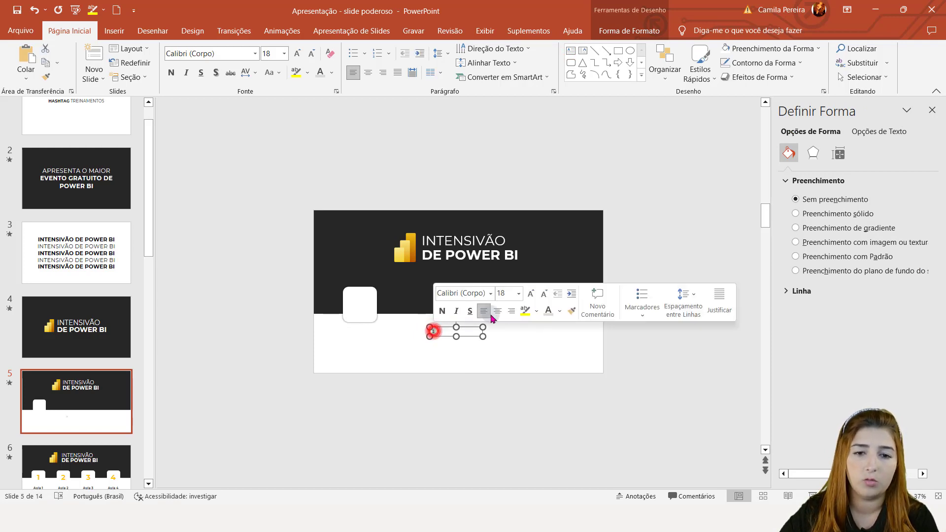
left_click(448, 309)
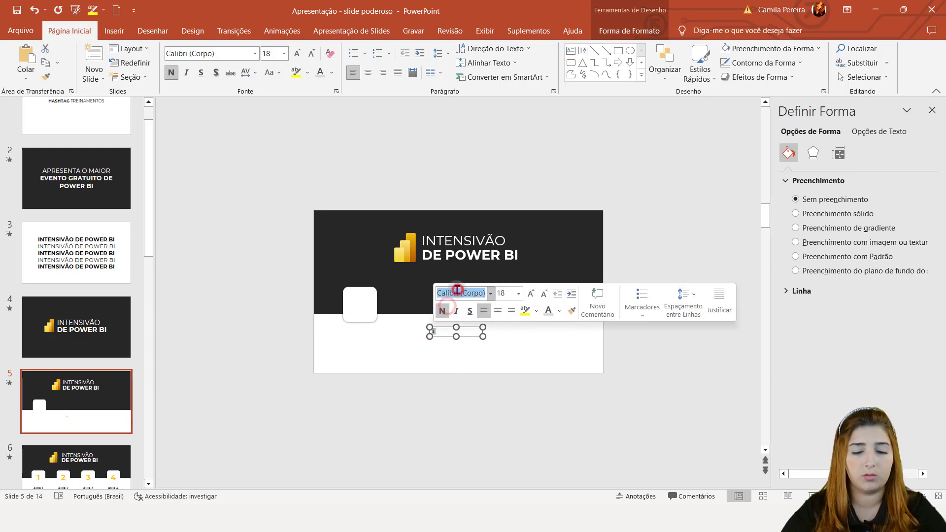
type("Montserrat")
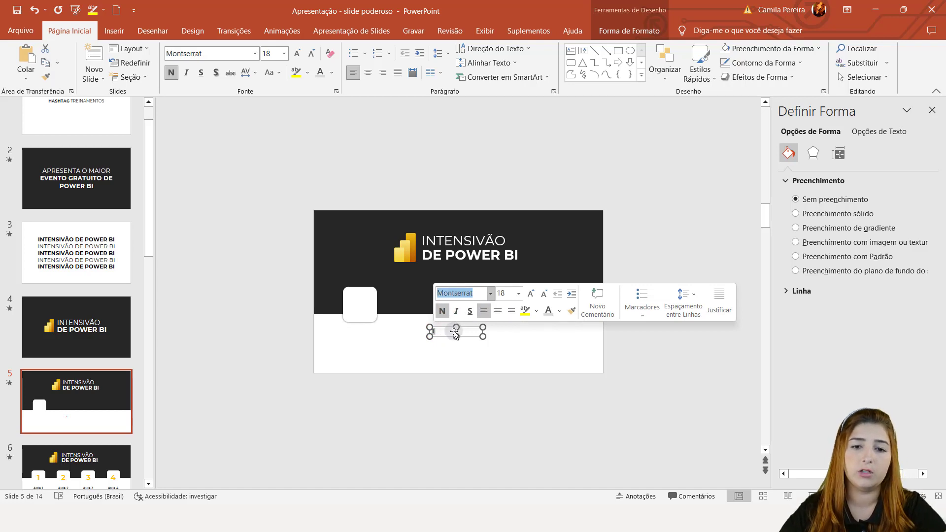
left_click(533, 293)
left_click(533, 293)
left_click(532, 293)
left_click(532, 293)
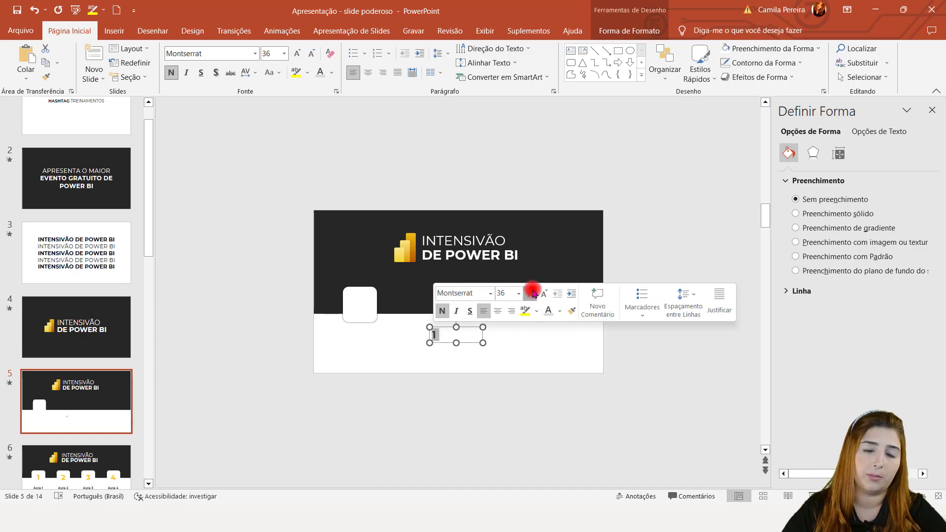
left_click(533, 293)
left_click(532, 294)
left_click(533, 294)
left_click(533, 294)
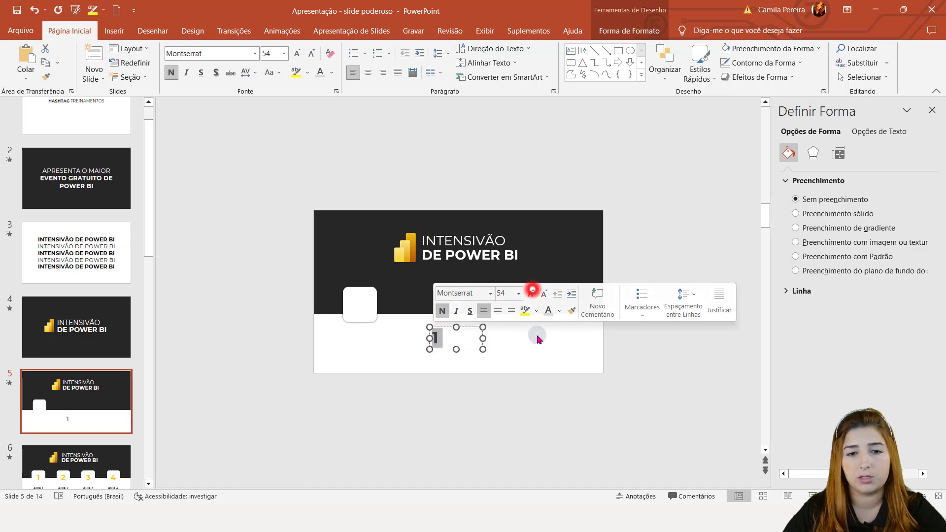
Step: Colour the 1 orange, move it into the white card and narrow its box
left_click(560, 311)
left_click(568, 408)
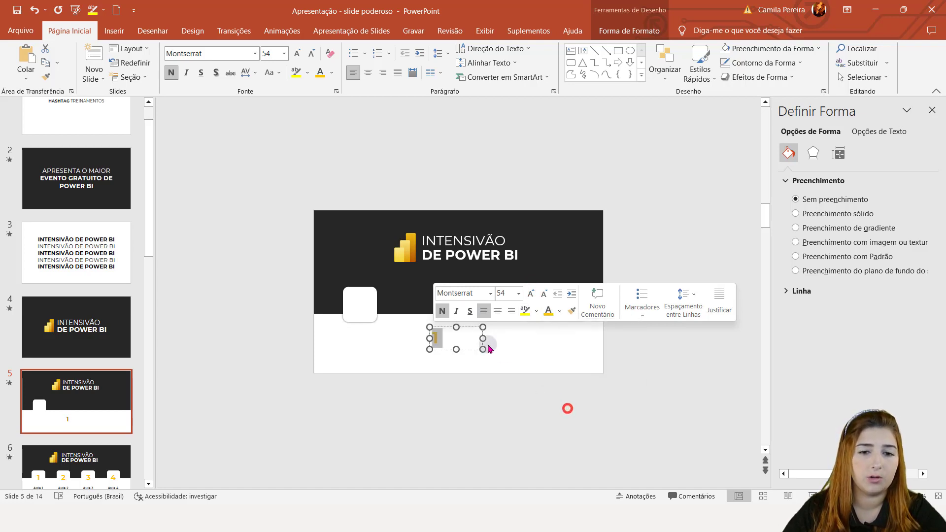
left_click_drag(476, 328, 402, 300)
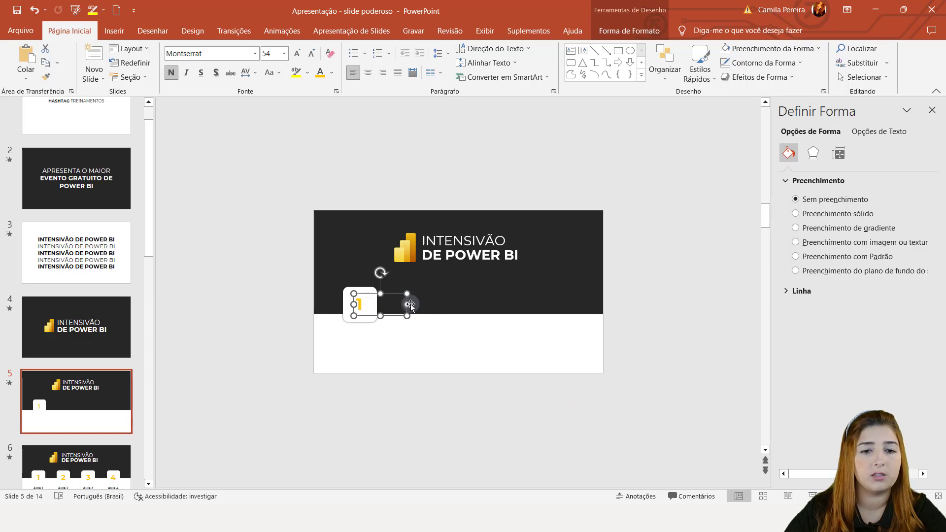
left_click(386, 302)
left_click(358, 303)
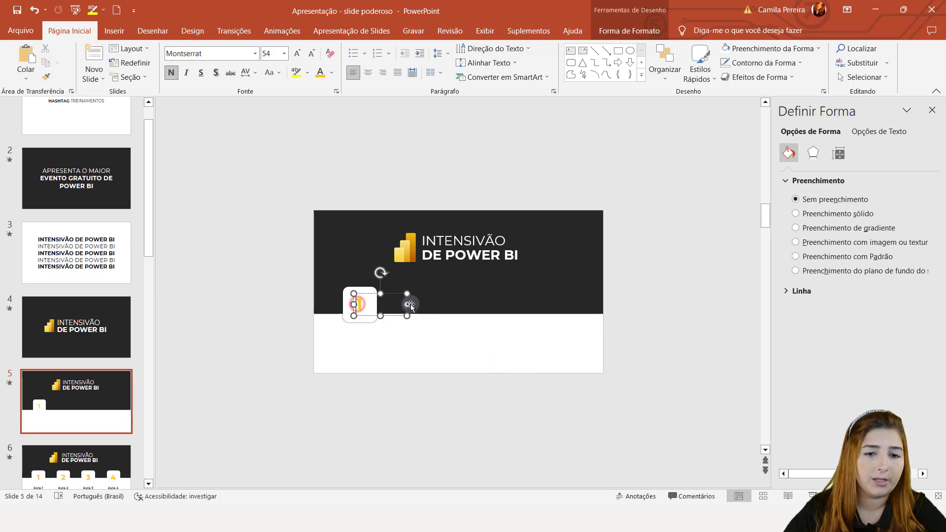
left_click_drag(410, 305, 369, 304)
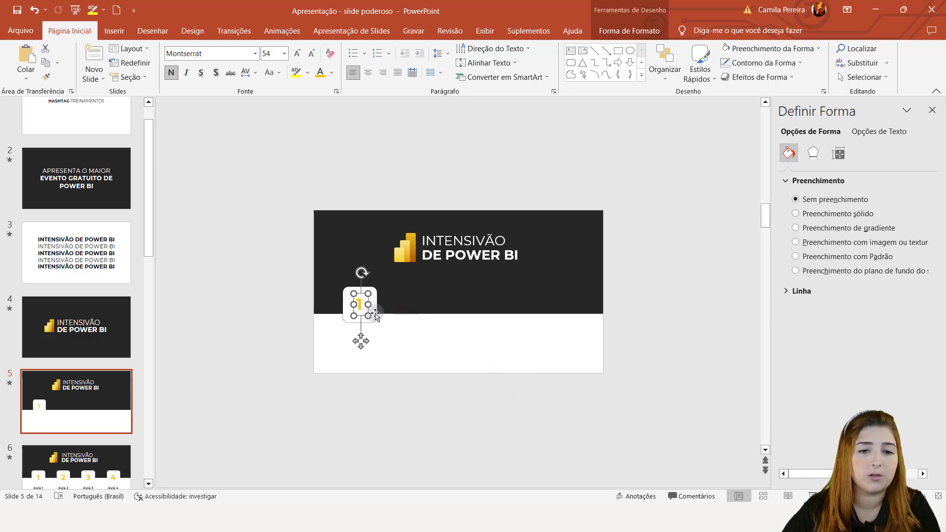
Step: Group the white card with the 1, and shorten the dark banner so the card overlaps it
left_click(375, 318)
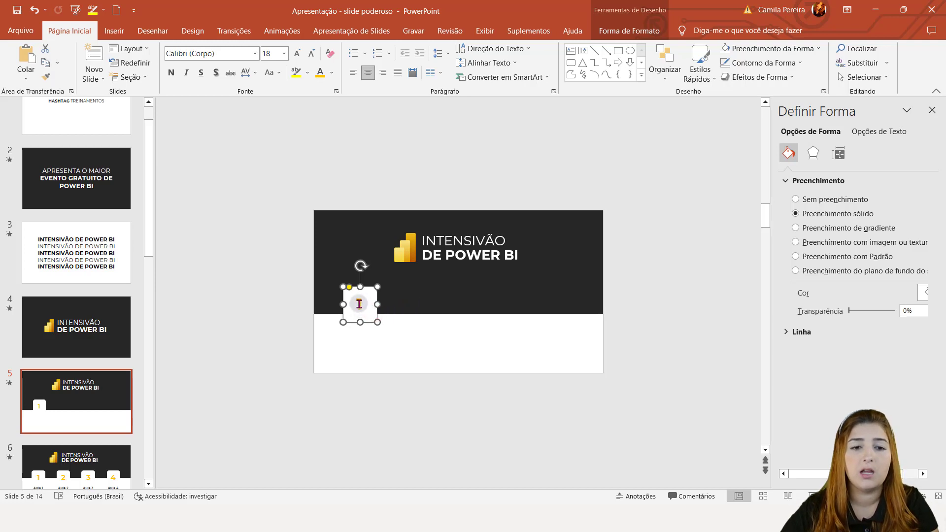
left_click(360, 304, "shift")
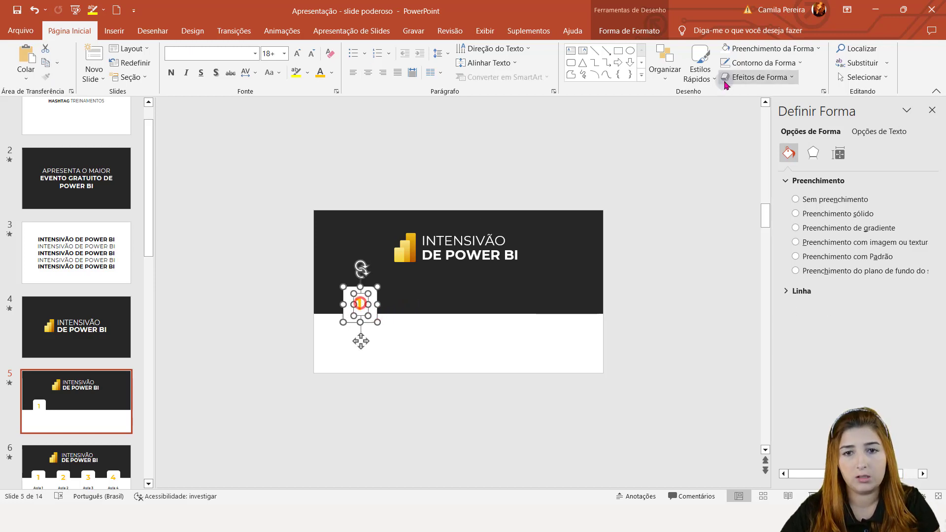
left_click(666, 72)
left_click(685, 183)
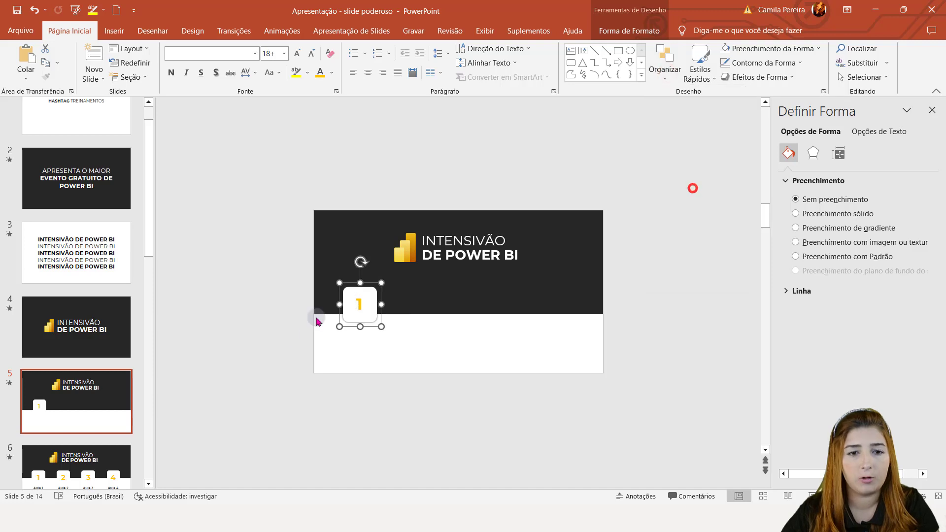
mouse_move(372, 293)
left_mouse_down()
mouse_move(371, 280)
mouse_move(372, 289)
left_mouse_up()
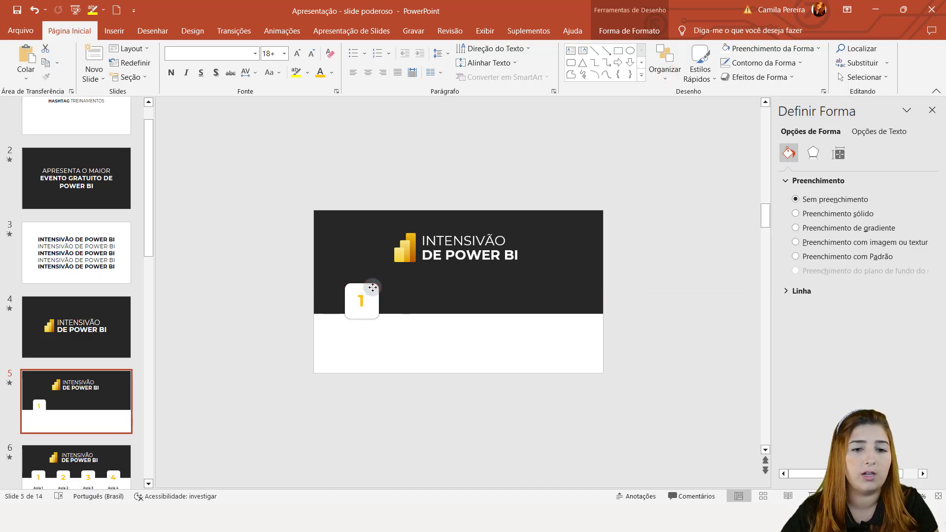
left_click(561, 285)
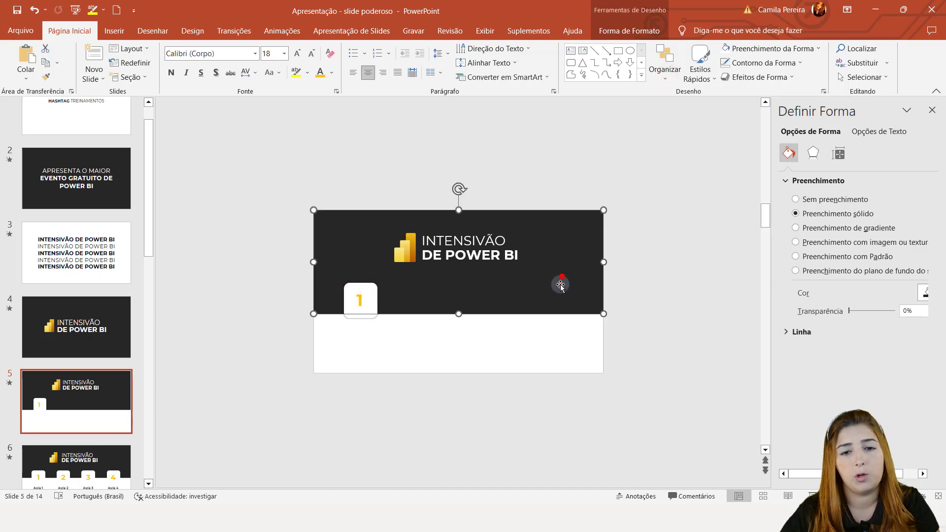
left_click_drag(459, 314, 461, 300)
Step: Copy the Aula 1 label from slide 6 and paste it under card 1 on slide 5
left_click(460, 321)
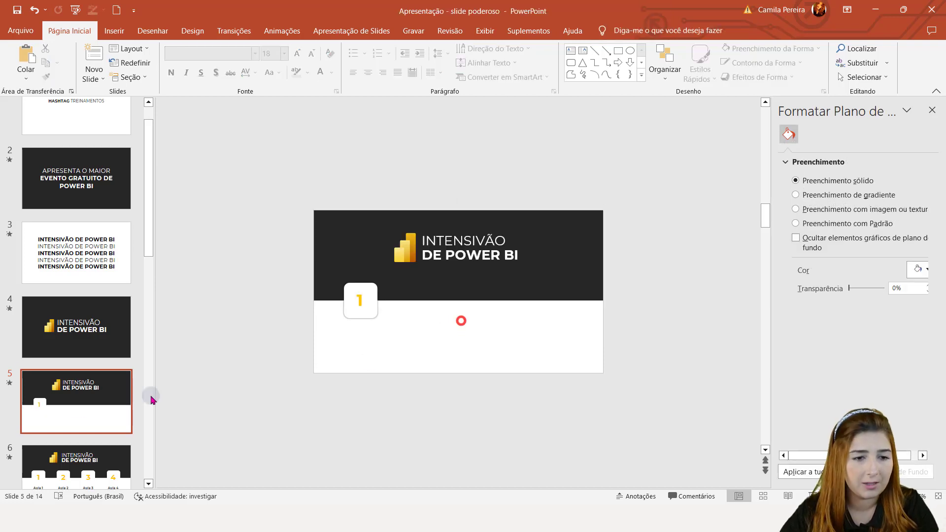
left_click(66, 467)
left_click(367, 321)
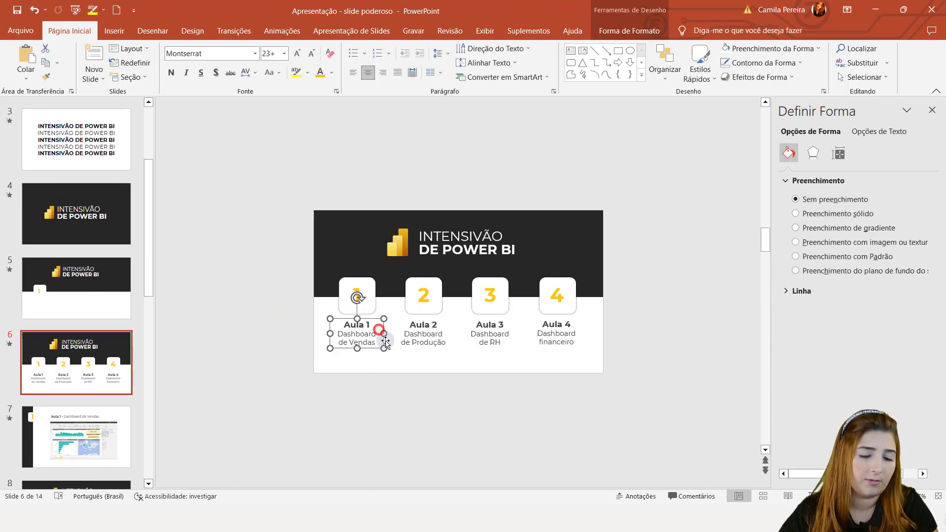
left_click(84, 296)
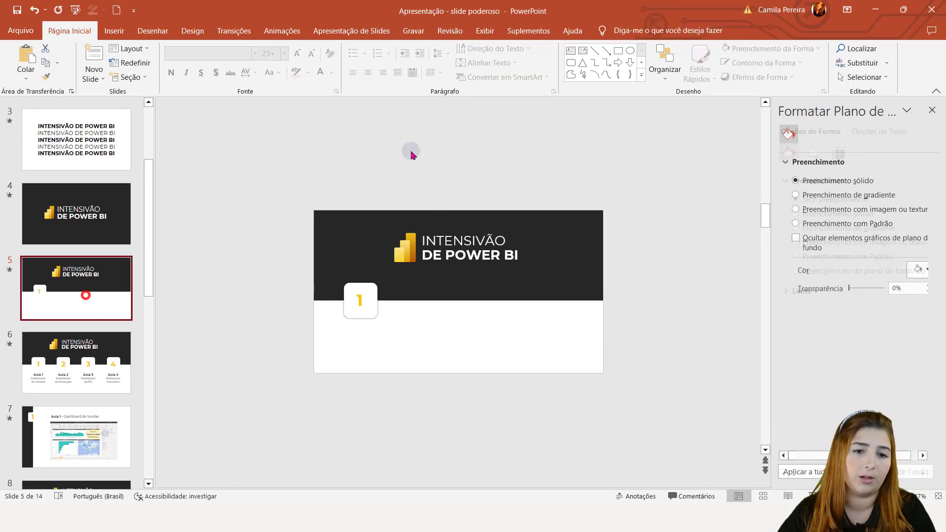
left_click(571, 52)
left_click(351, 347)
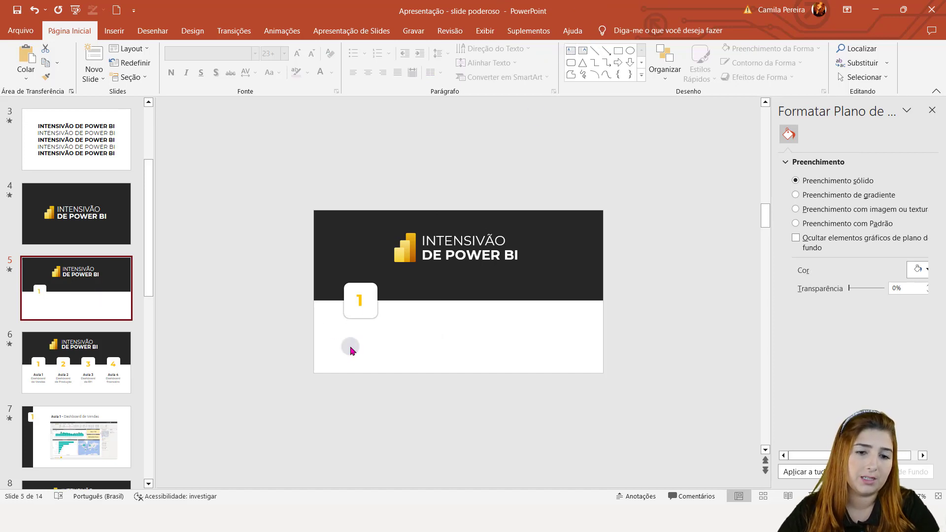
key("ctrl+v")
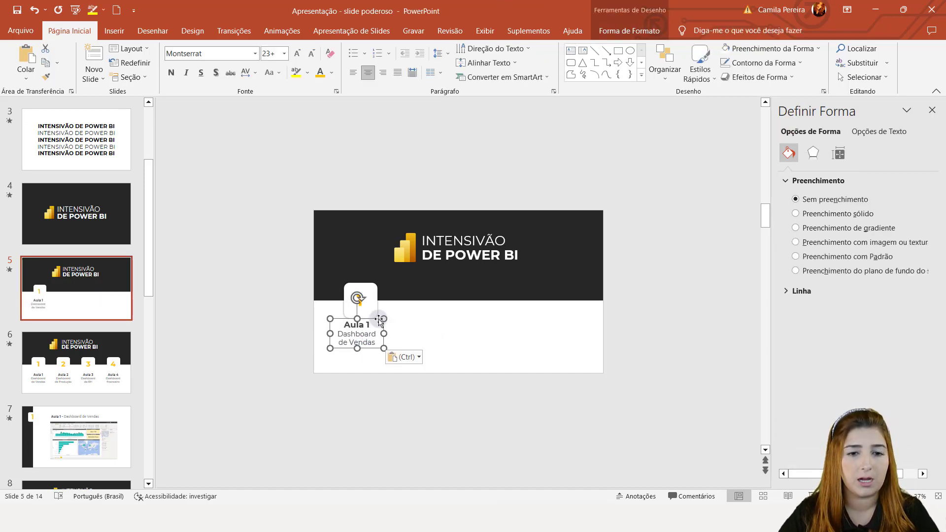
left_click_drag(380, 320, 383, 327)
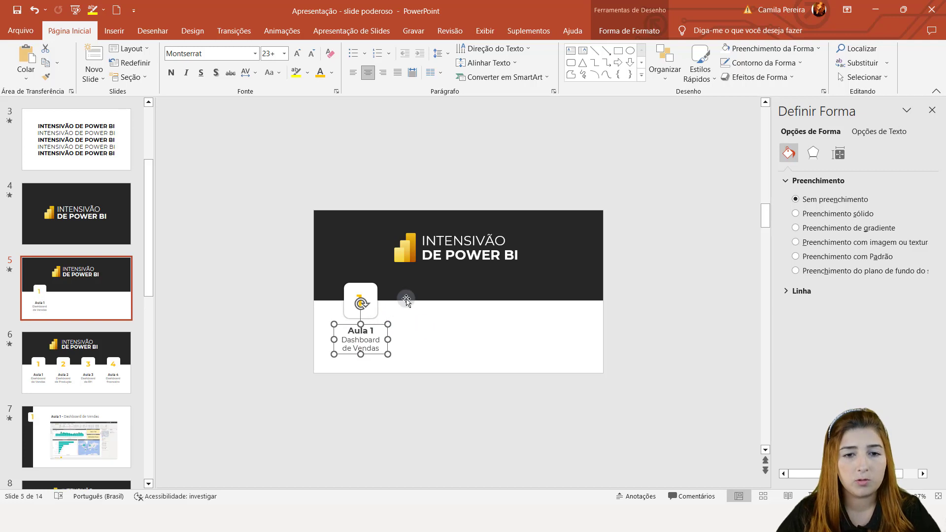
Step: Duplicate the card with its label twice, lining the copies up beside the first
left_click(377, 302, "shift")
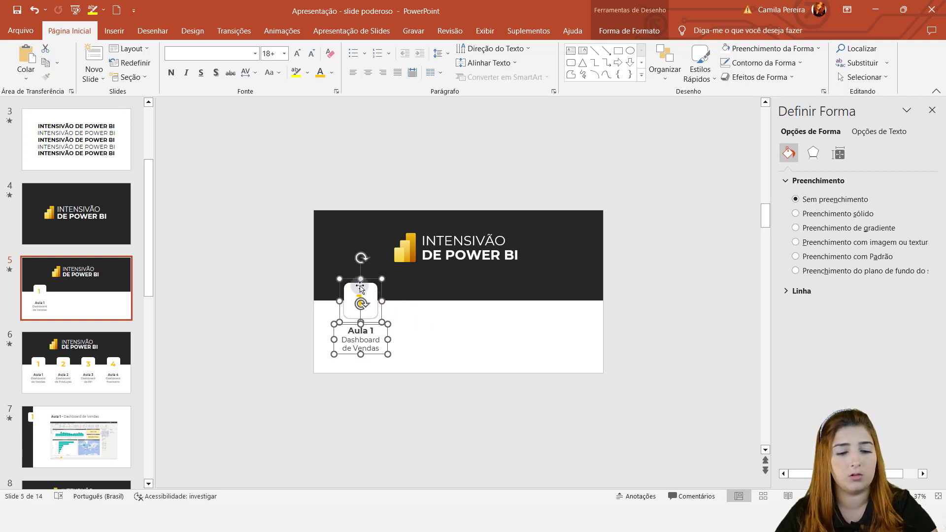
key("ctrl+d")
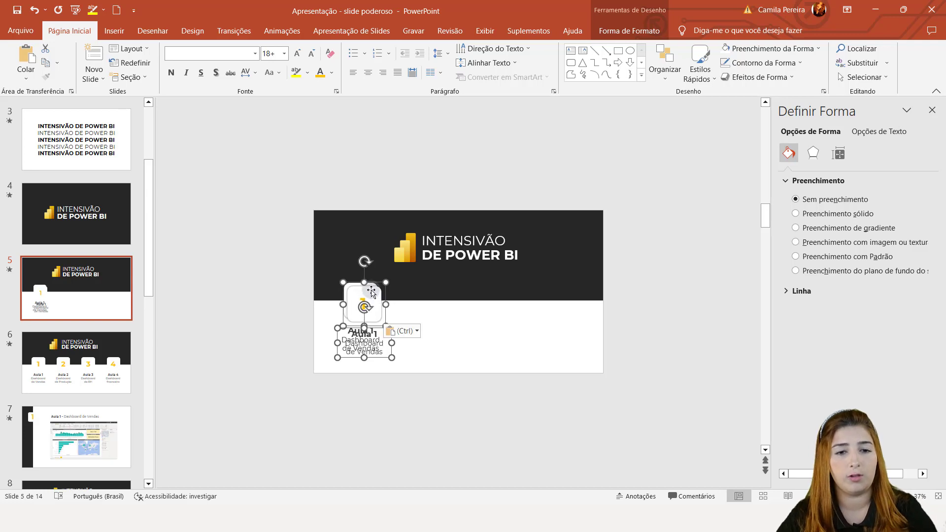
left_click_drag(375, 295, 420, 287)
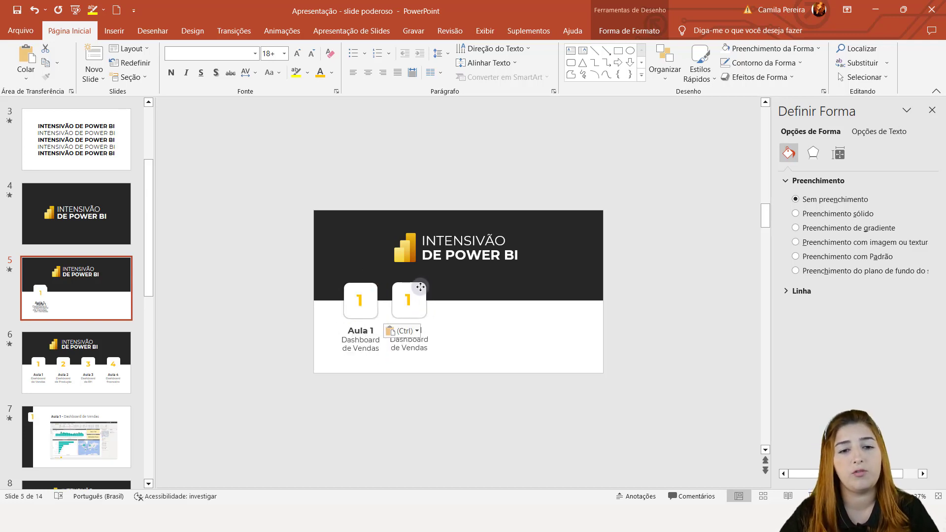
left_click_drag(422, 287, 487, 278)
key("ctrl+d")
left_click(415, 301)
Step: Renumber the middle card to 2 and its label to Aula 2
double_click(415, 300)
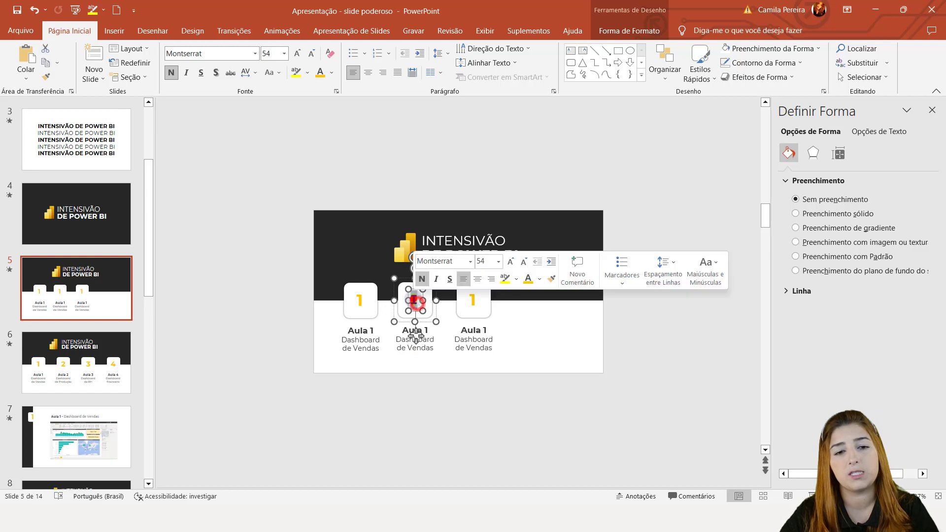
type("2")
left_click(476, 298)
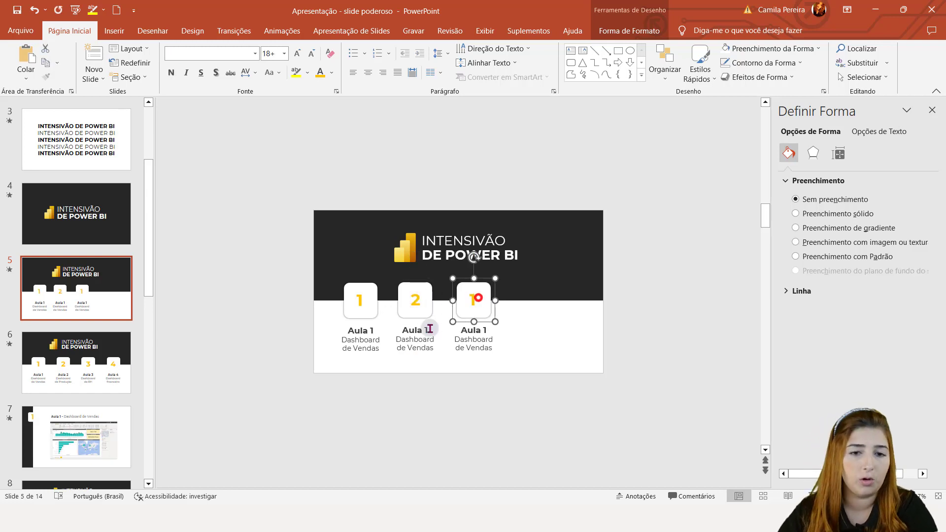
left_click(425, 327)
type("2")
left_click(424, 350)
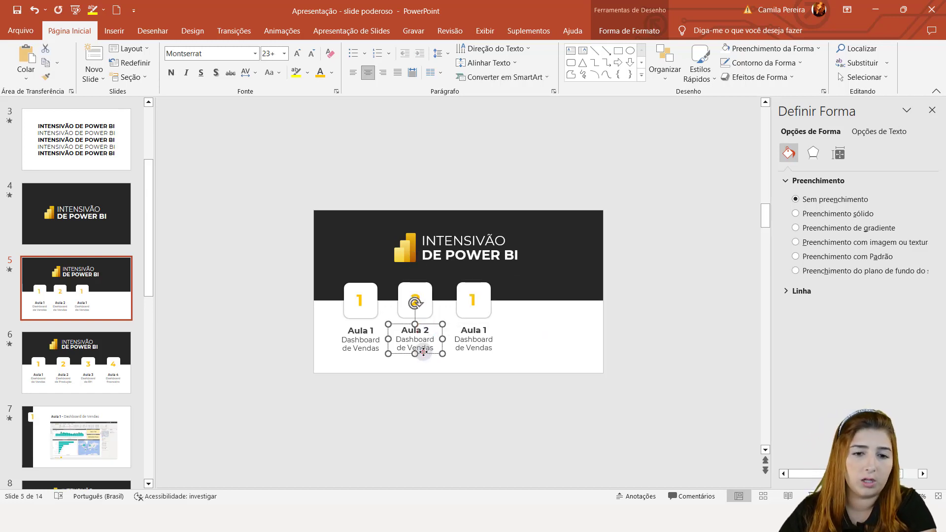
left_click(511, 341)
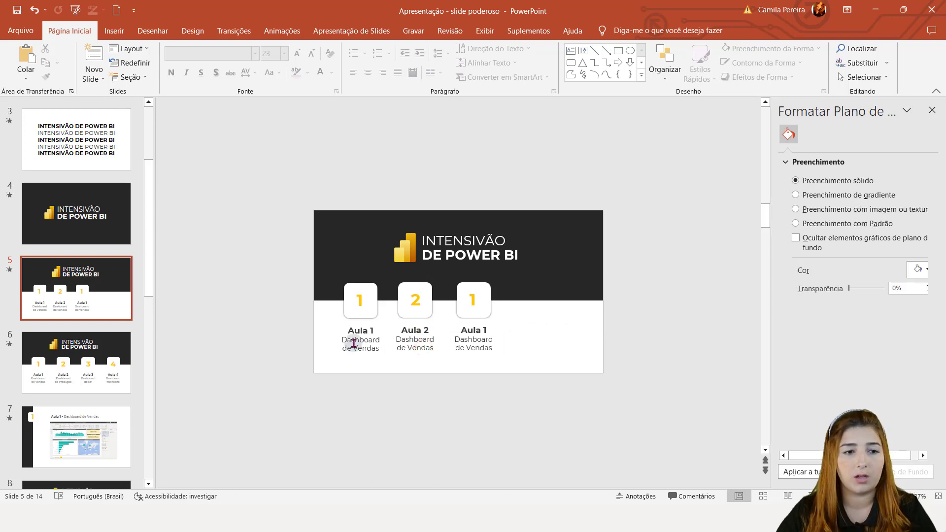
Step: Delete the half-built slide 5 from the thumbnail pane
left_click(69, 283)
left_click(68, 283)
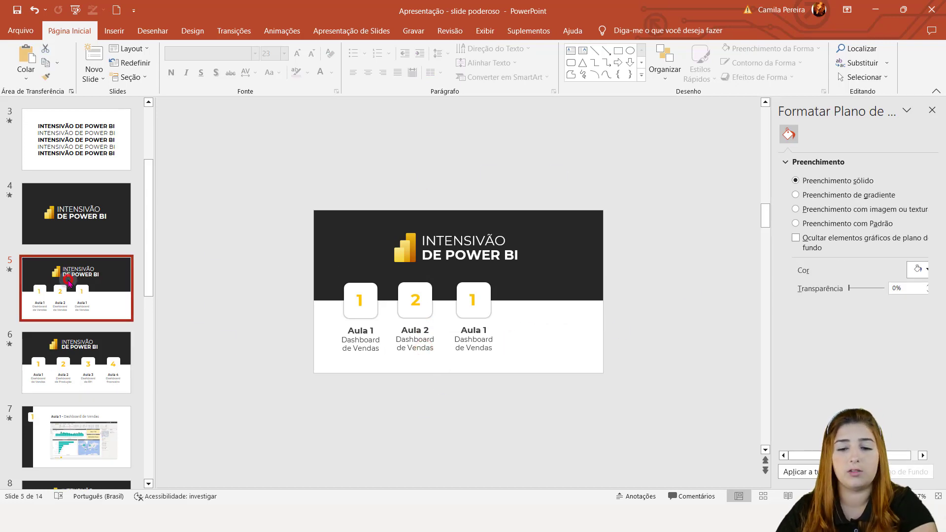
key("Delete")
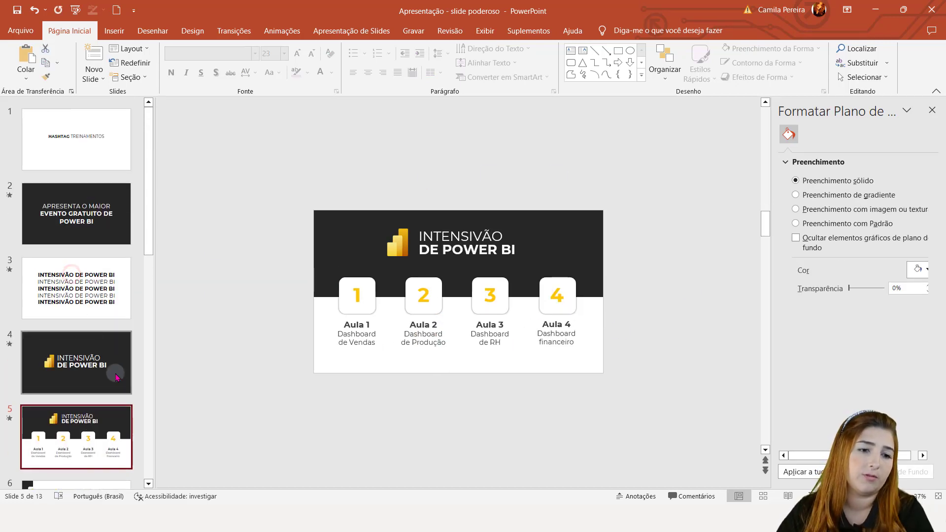
Step: Show the four-card slide 5 and preview its Transformar (Morph) transition
left_click(115, 428)
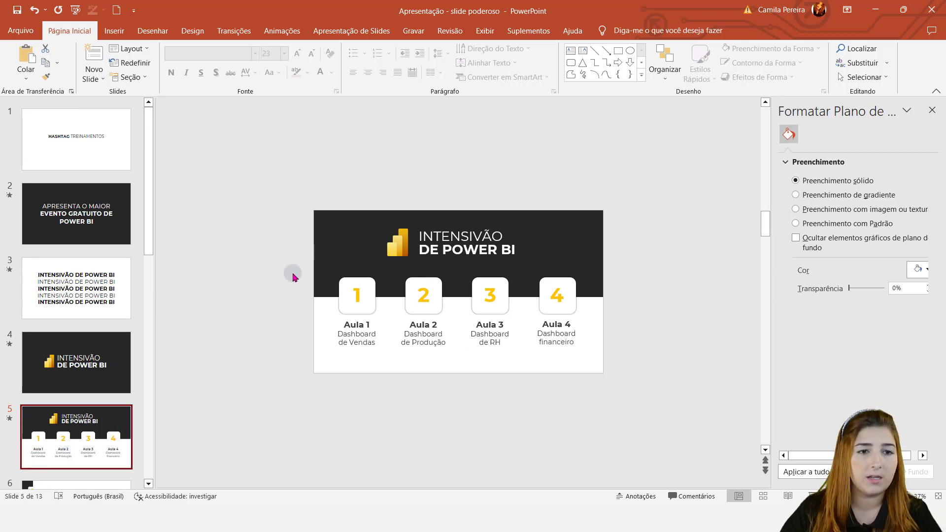
left_click(235, 32)
left_click(17, 56)
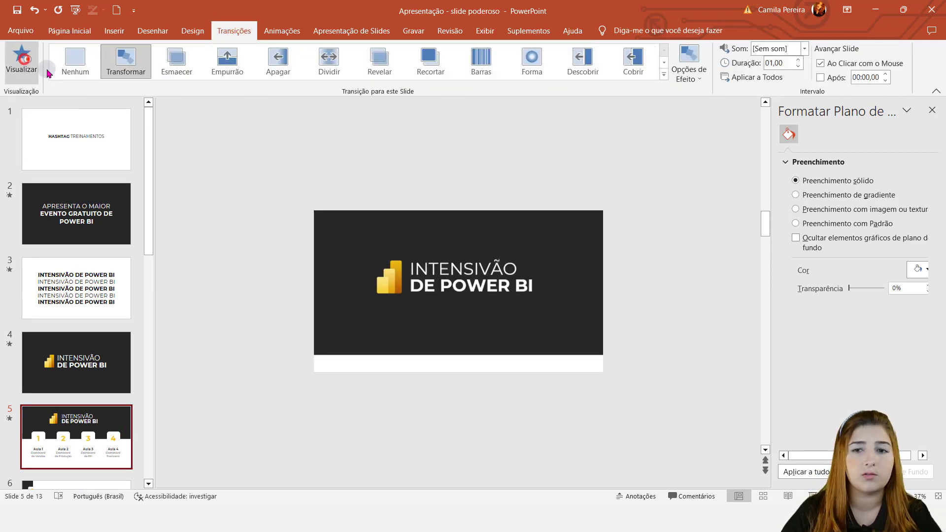
Step: Enter 2 as the transition duration and replay the Morph preview
double_click(777, 63)
type("2")
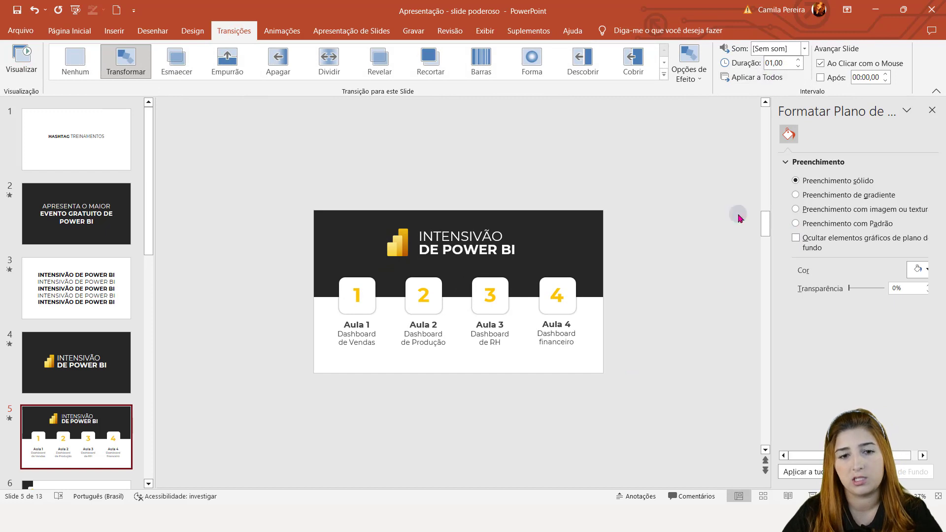
scroll(690, 340, "down", 1)
scroll(550, 310, "up", 1)
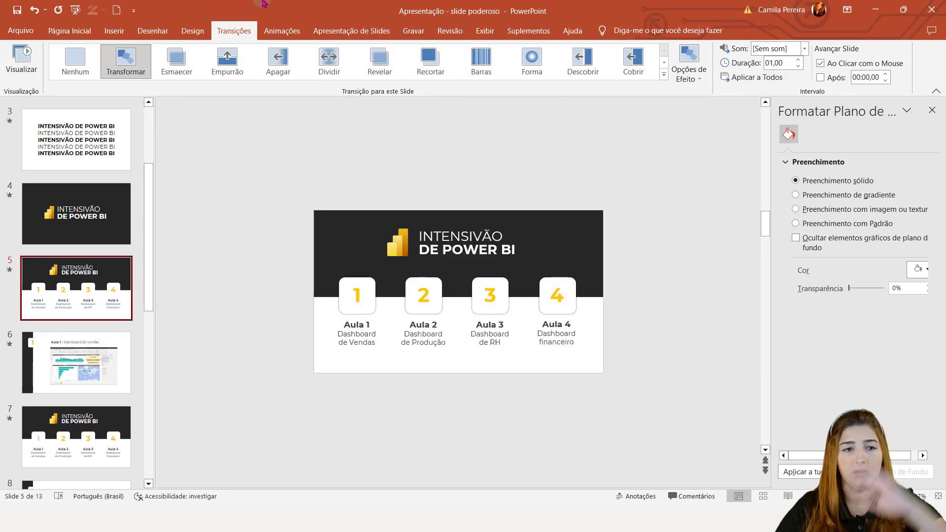
left_click(22, 72)
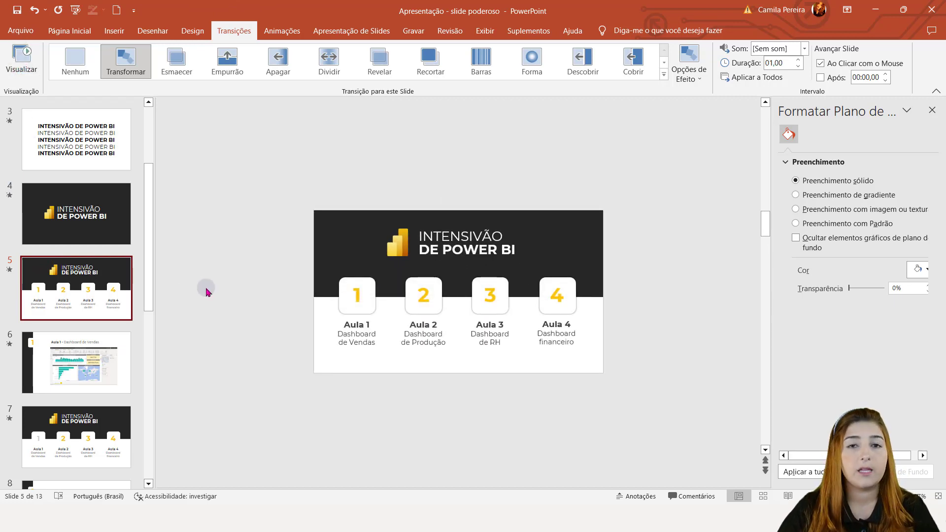
left_click(222, 292)
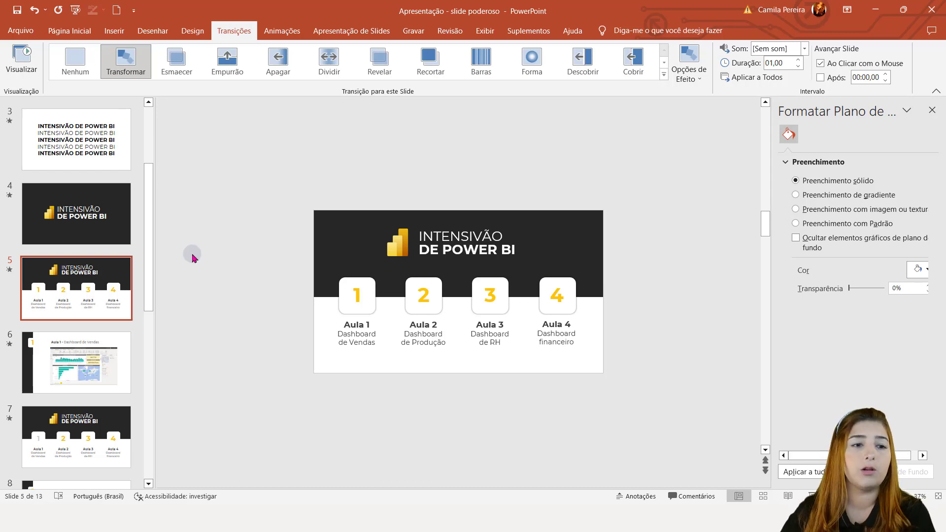
left_click(97, 365)
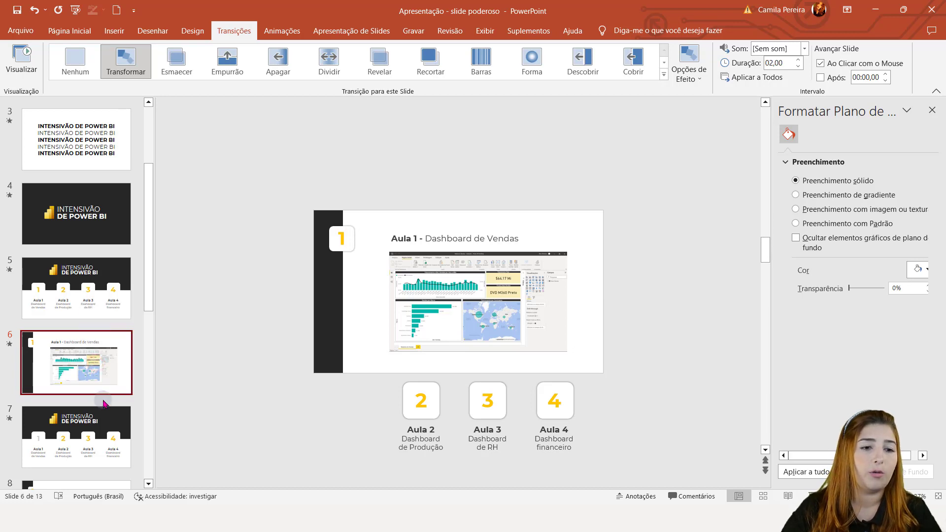
key("Up")
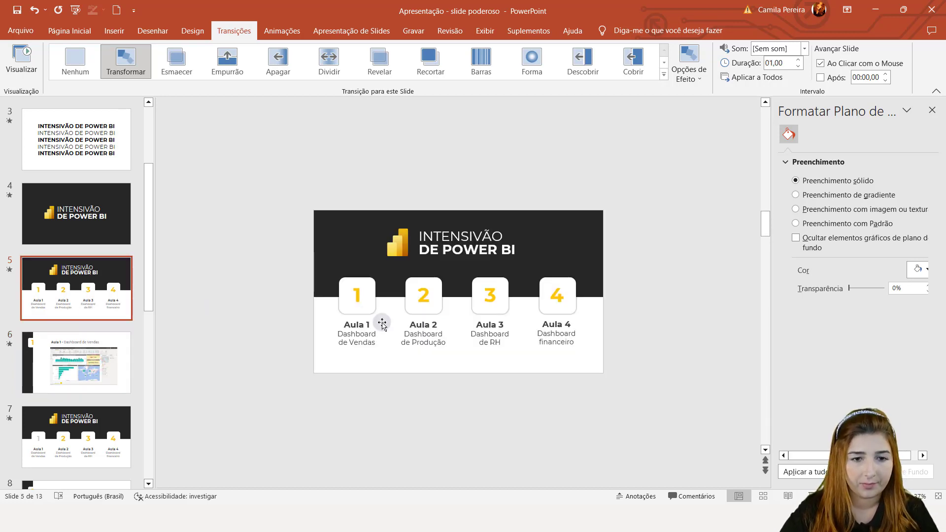
left_click(73, 377)
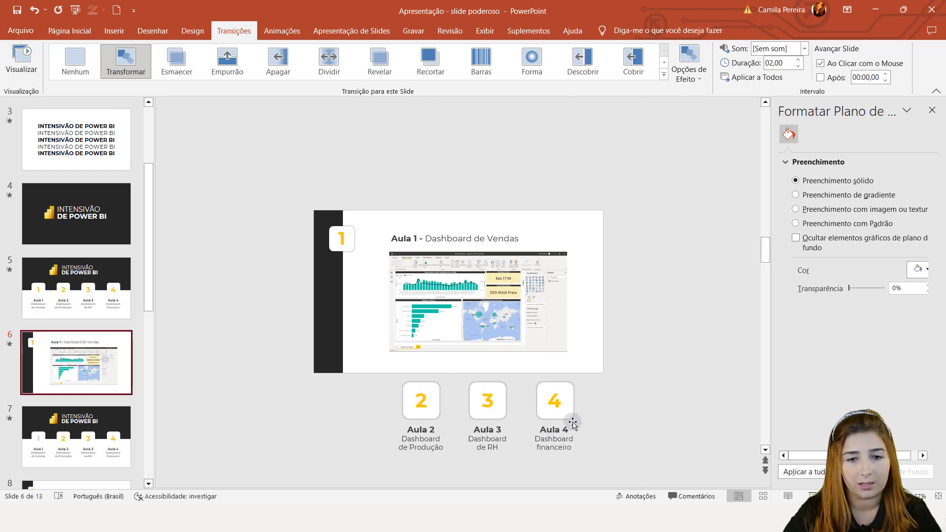
left_click(538, 279)
left_click(442, 230)
left_click(446, 271)
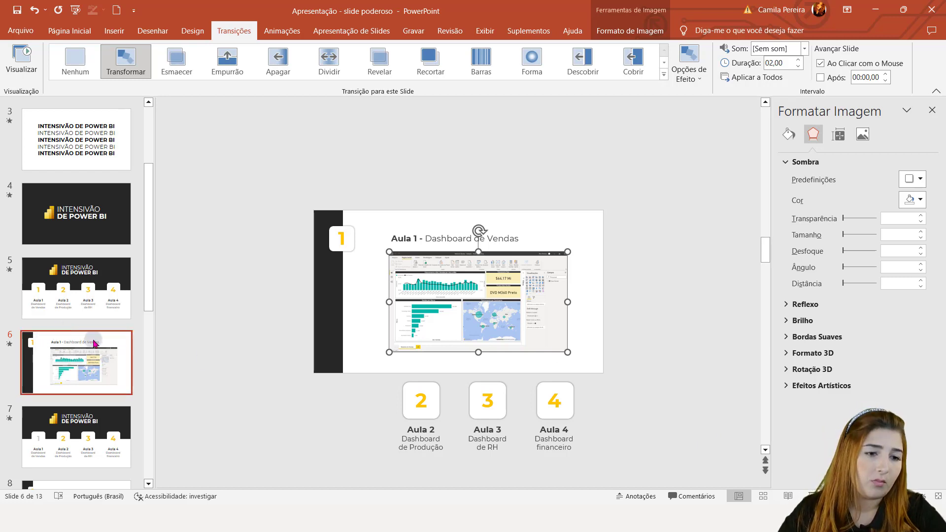
Step: Duplicate the four-card slide and reshape its dark band into a full-height left side bar
left_click(63, 306)
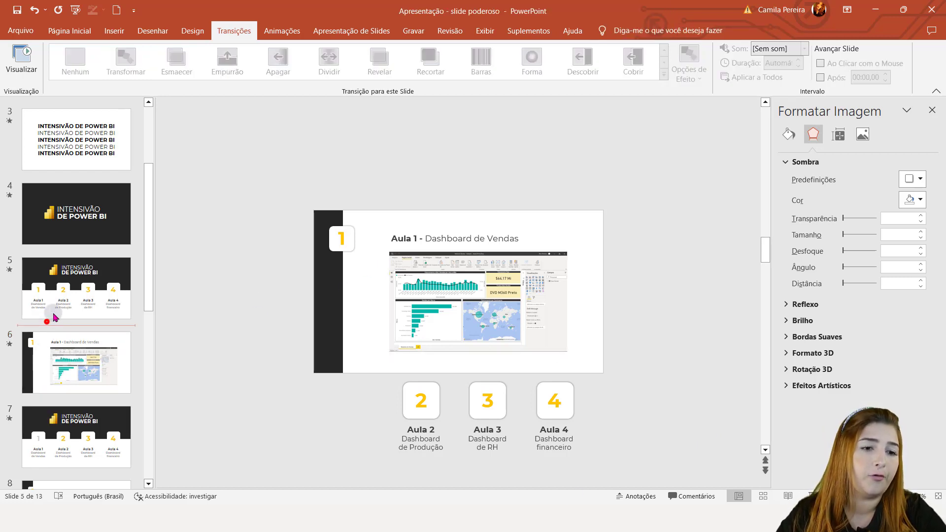
key("ctrl+d")
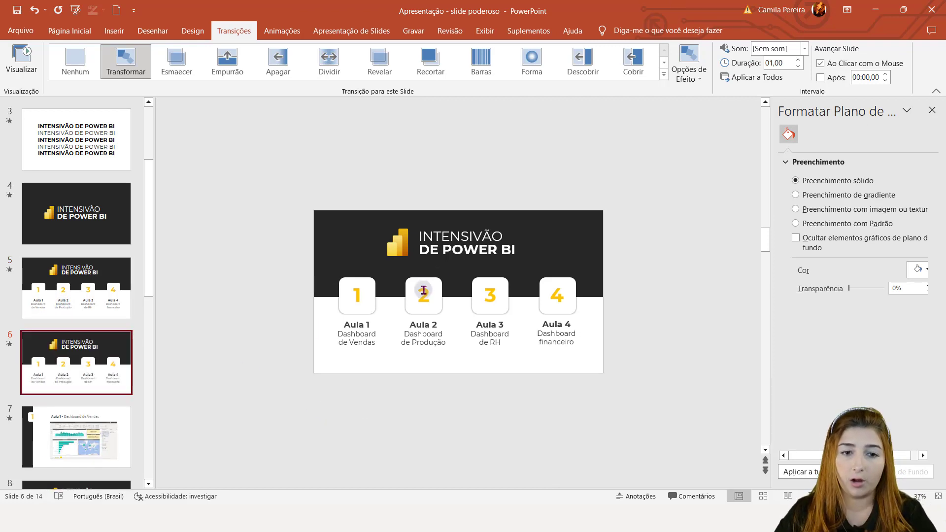
left_click(325, 257)
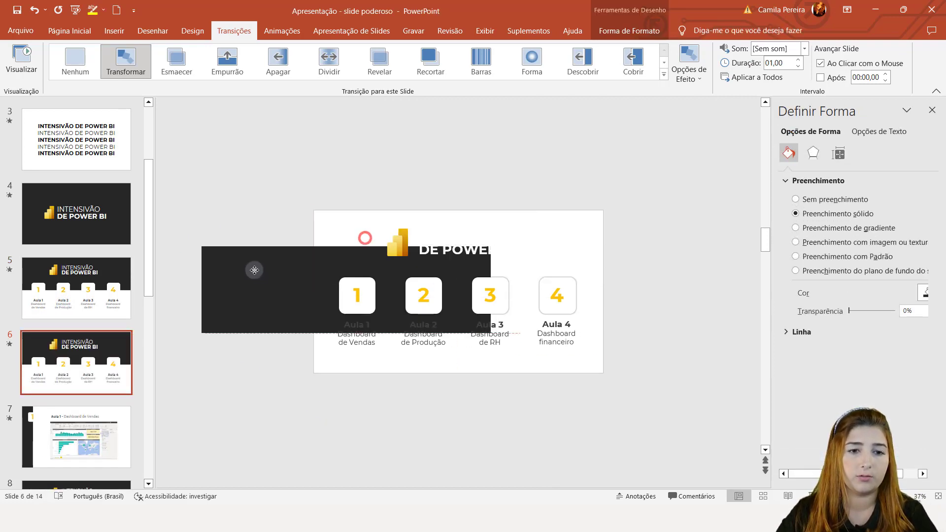
mouse_move(325, 257)
left_mouse_down()
mouse_move(169, 249)
mouse_move(326, 295)
mouse_move(343, 386)
left_mouse_up()
left_click_drag(406, 295, 357, 295)
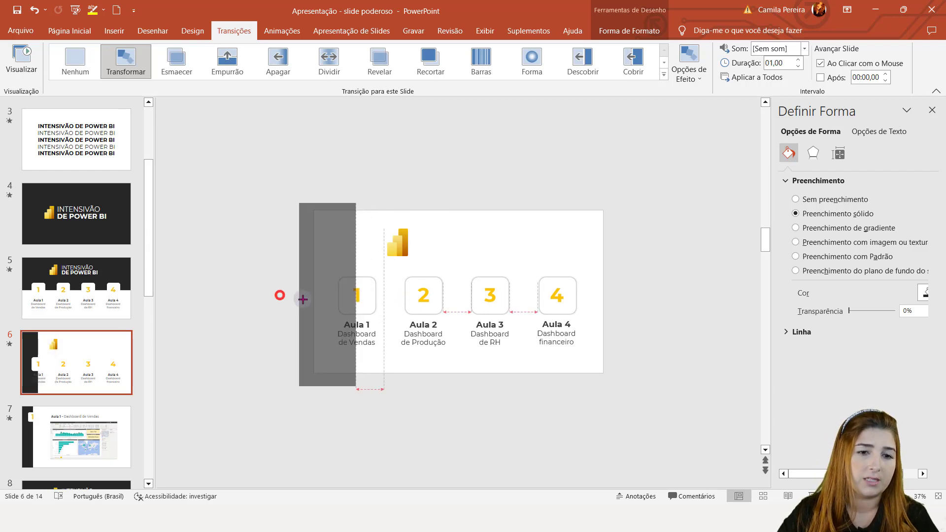
left_click_drag(280, 296, 311, 295)
left_click_drag(335, 203, 335, 210)
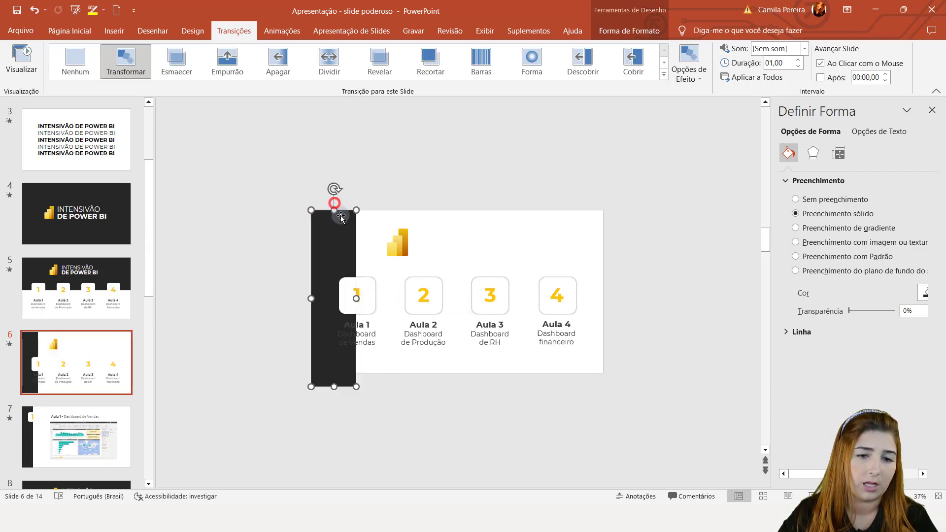
left_click_drag(342, 372, 354, 373)
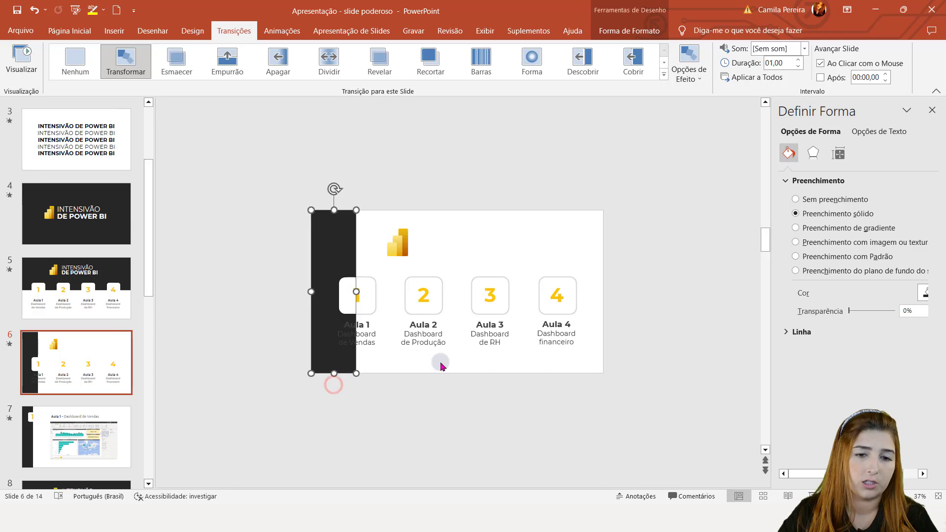
left_click(431, 361)
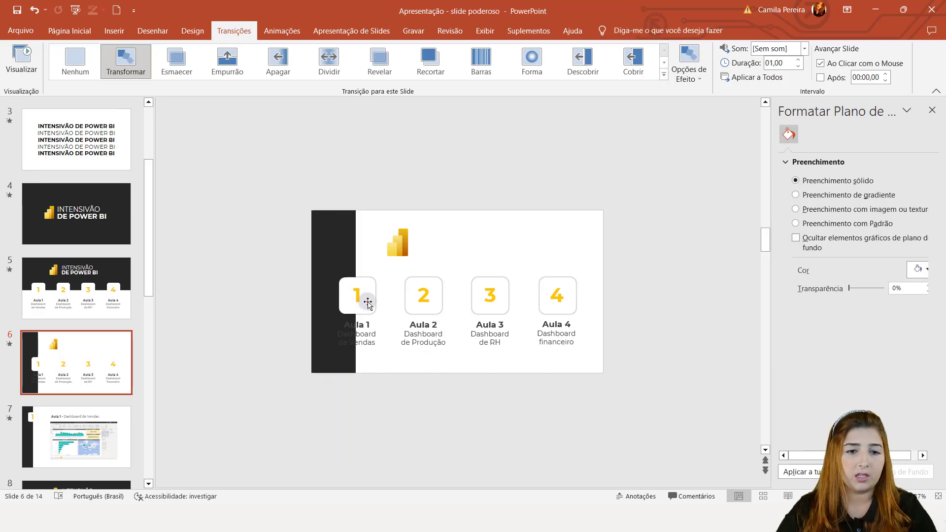
Step: Move card 1 up to the top and delete the Power BI logo and Aula 1 label
left_click_drag(369, 302, 366, 251)
left_click(417, 244)
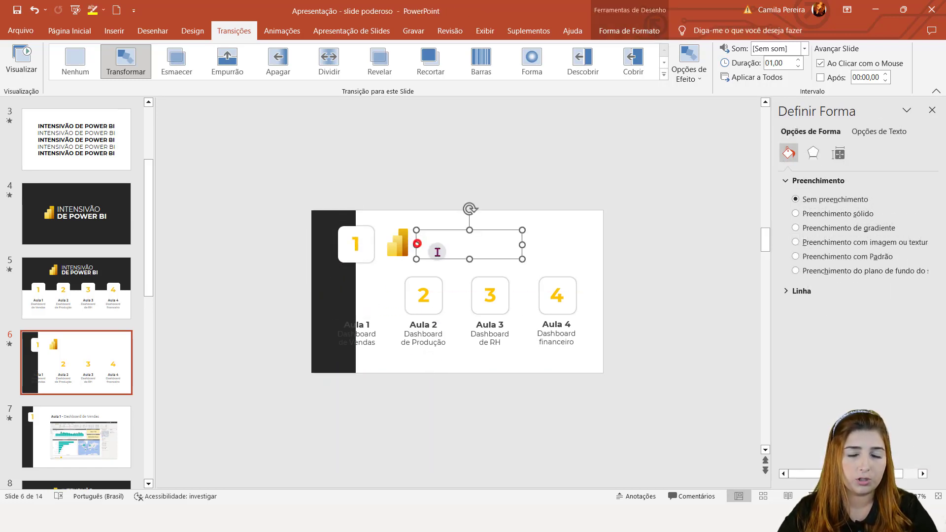
left_click(398, 244)
key("Delete")
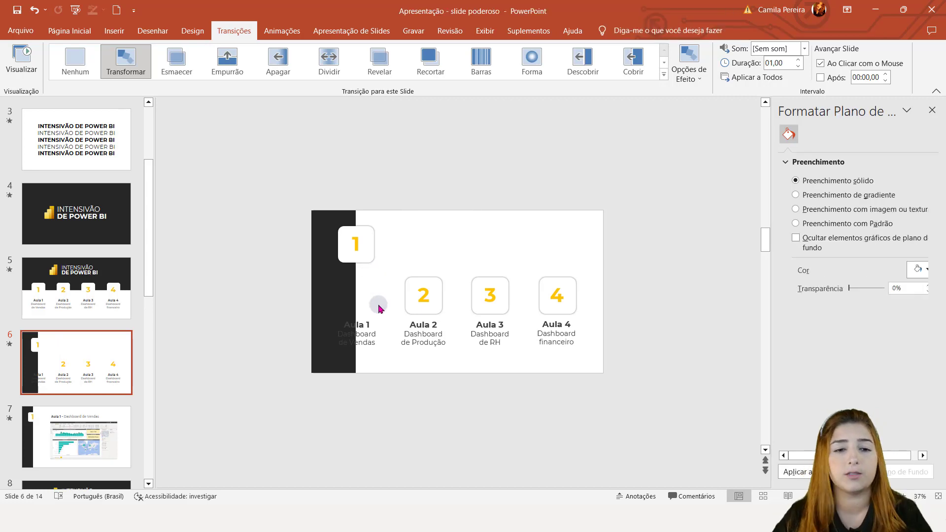
left_click(375, 321)
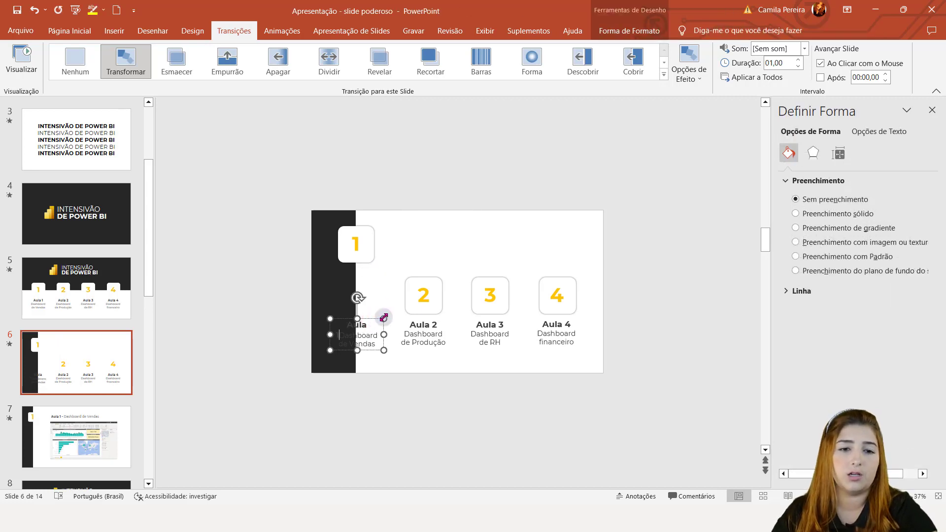
key("Delete")
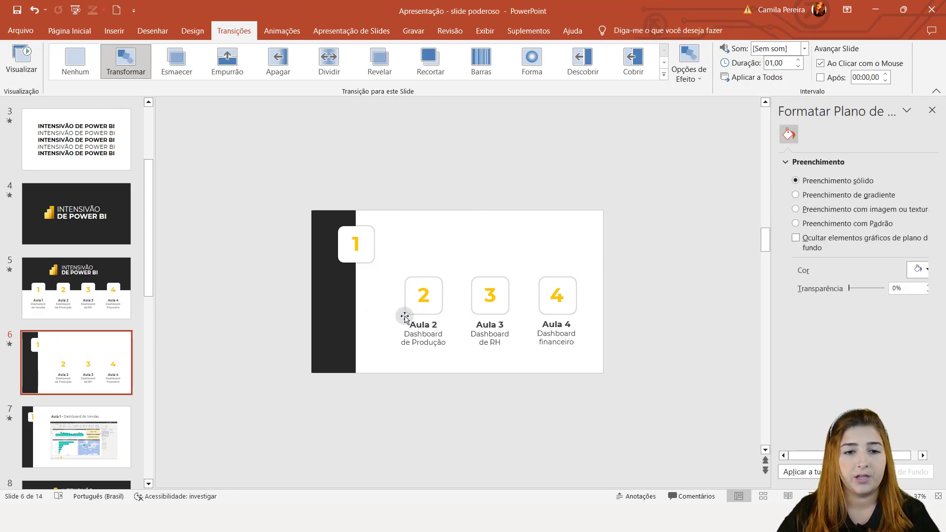
Step: Move cards 2–4 and their Aula labels below the slide
left_click(424, 320)
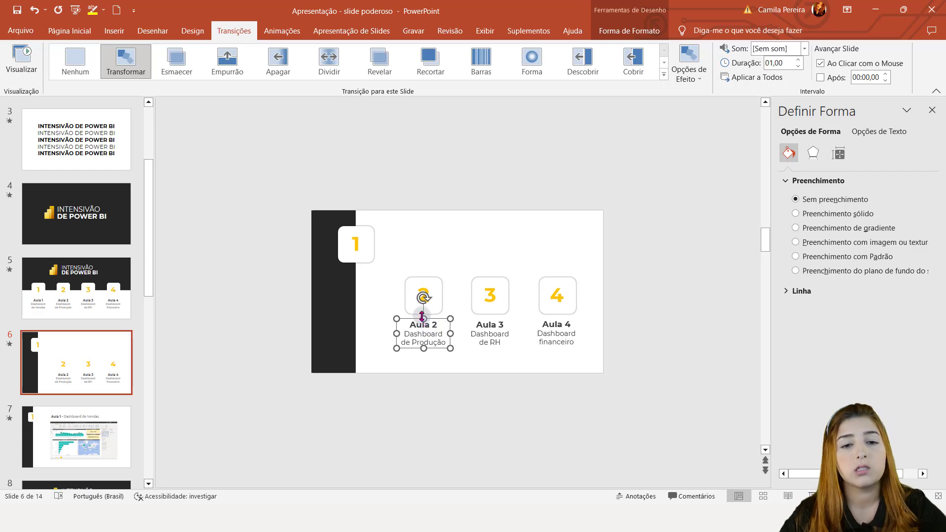
left_click(433, 310, "shift")
left_click(488, 303, "shift")
left_click(508, 350, "shift")
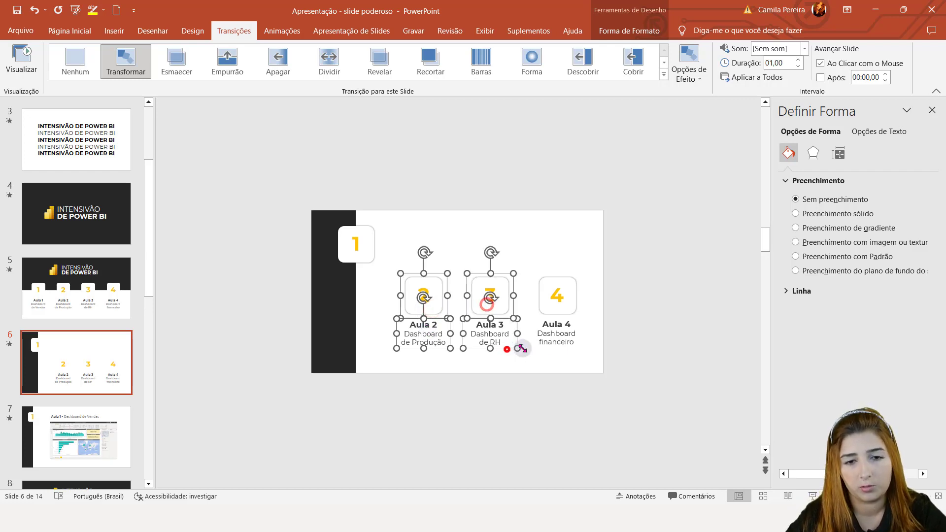
left_click(564, 340, "shift")
left_click(560, 303, "shift")
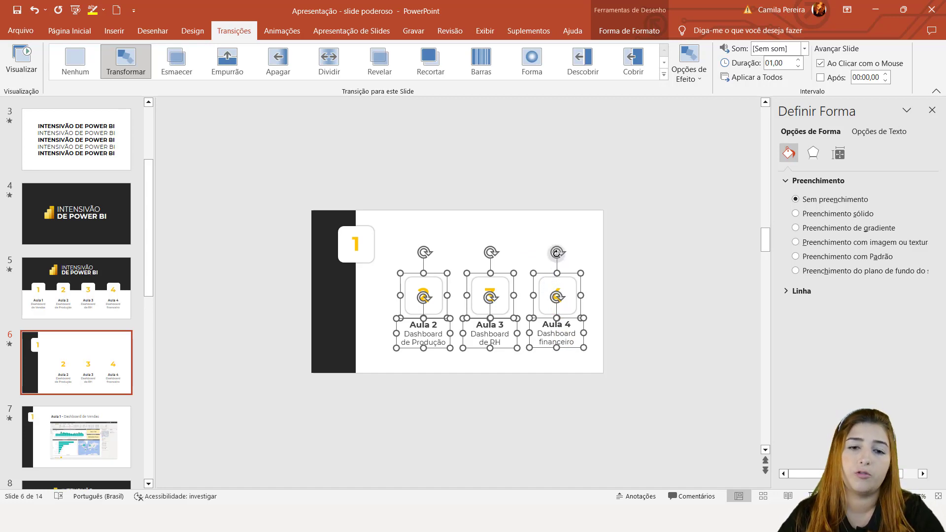
left_click_drag(560, 280, 575, 395)
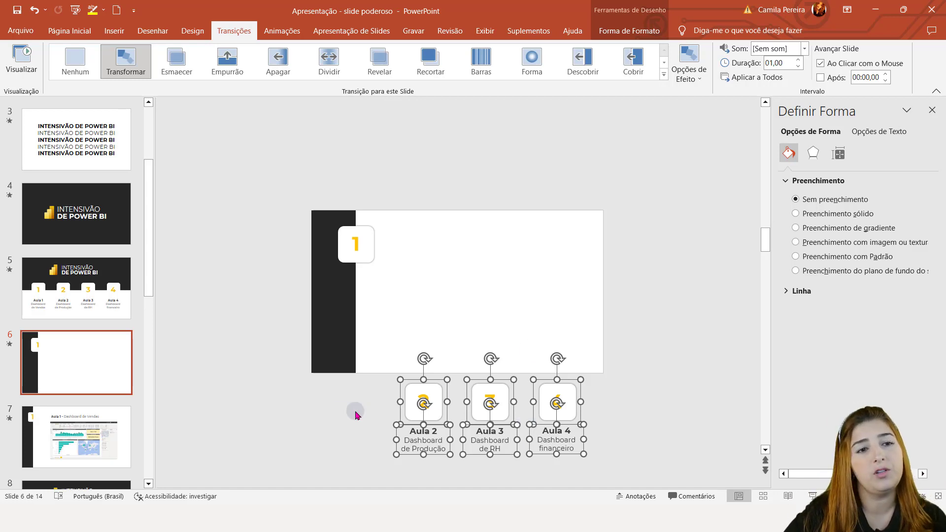
Step: Apply Transformar to slide 6 and preview card 1 and the bar morphing
left_click(63, 351)
left_click(118, 68)
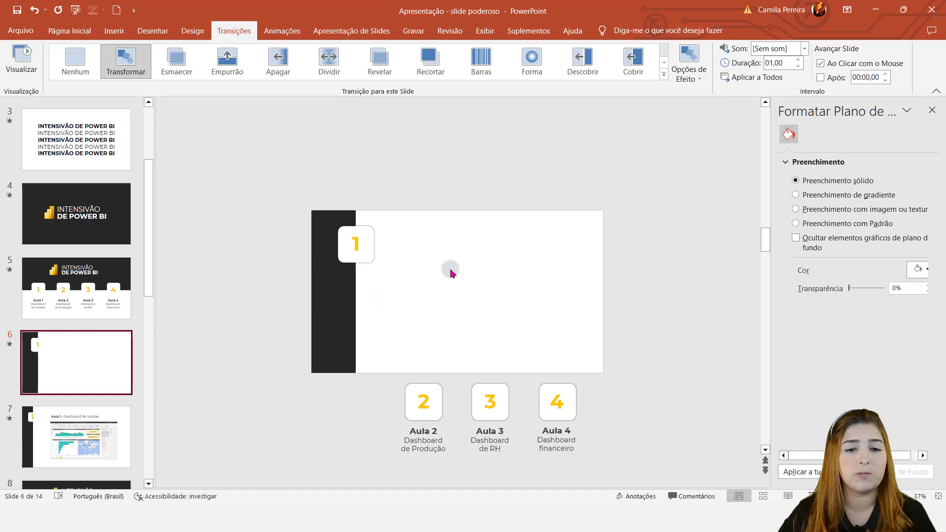
left_click(21, 58)
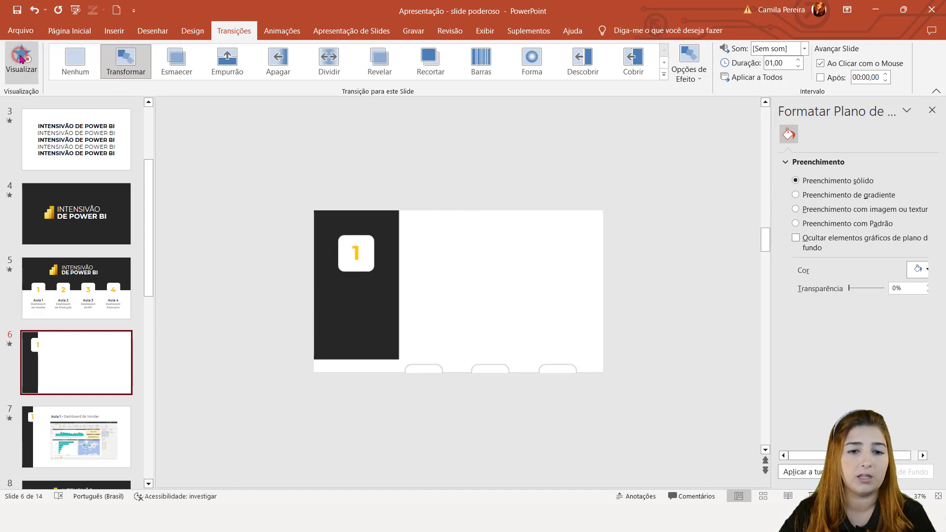
left_click(475, 305)
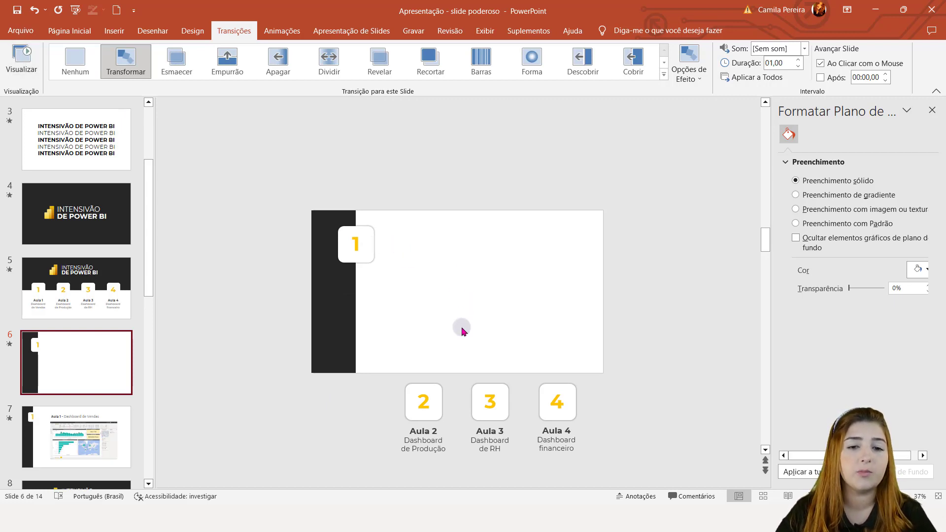
Step: Copy slide 7's Aula 1 - Dashboard de Vendas title and screenshot onto slide 6
left_click(121, 430)
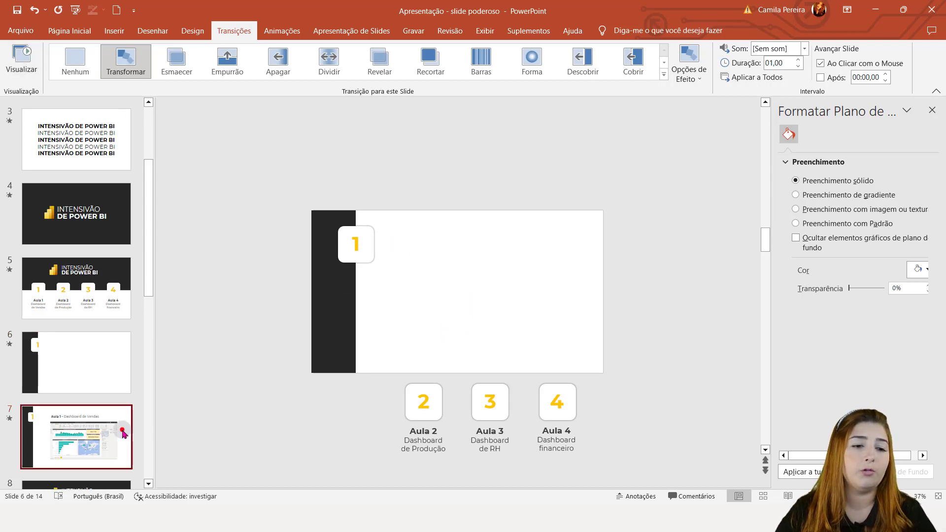
left_click(512, 239)
left_click(549, 277, "shift")
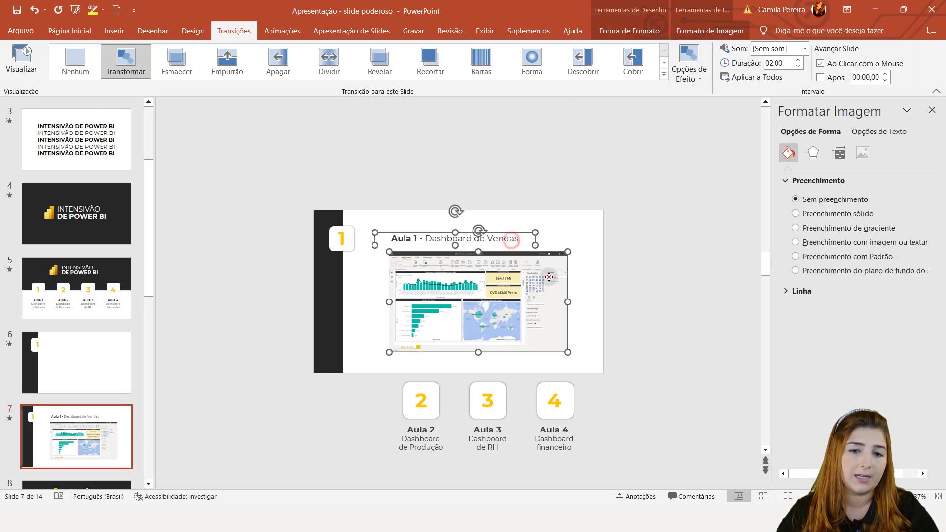
left_click(79, 373)
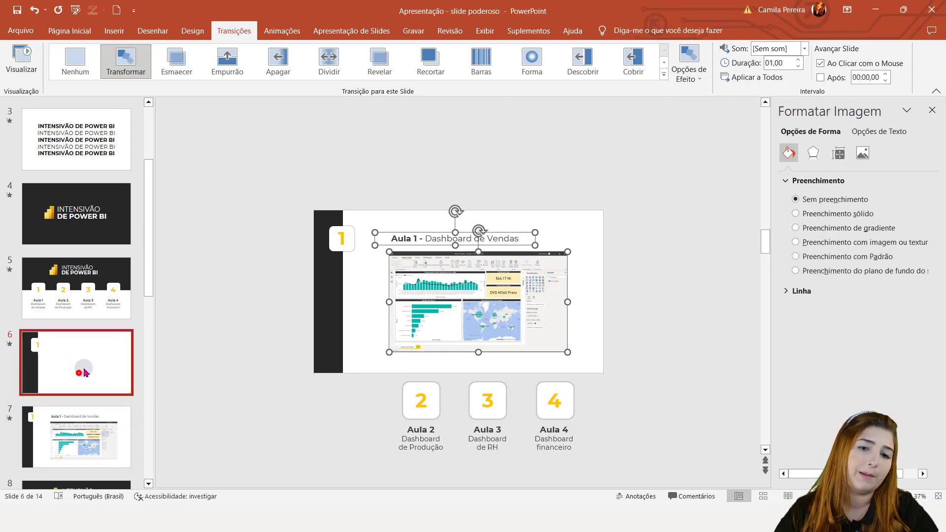
key("ctrl+v")
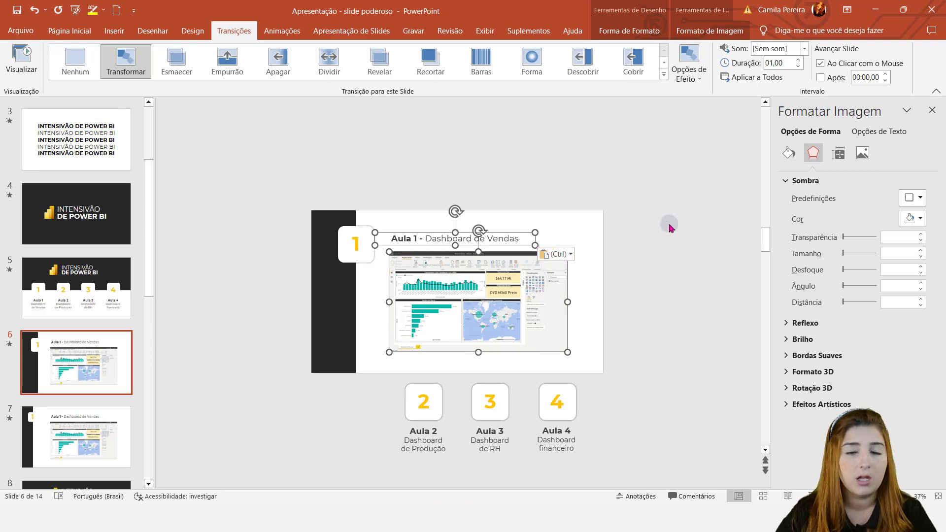
left_click(669, 223)
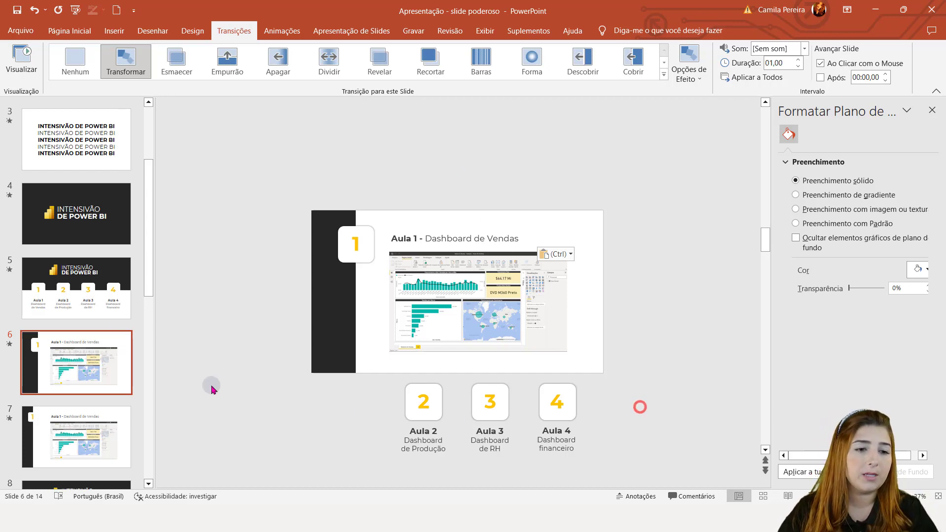
Step: Replay the Morph preview and select card 1
left_click(22, 56)
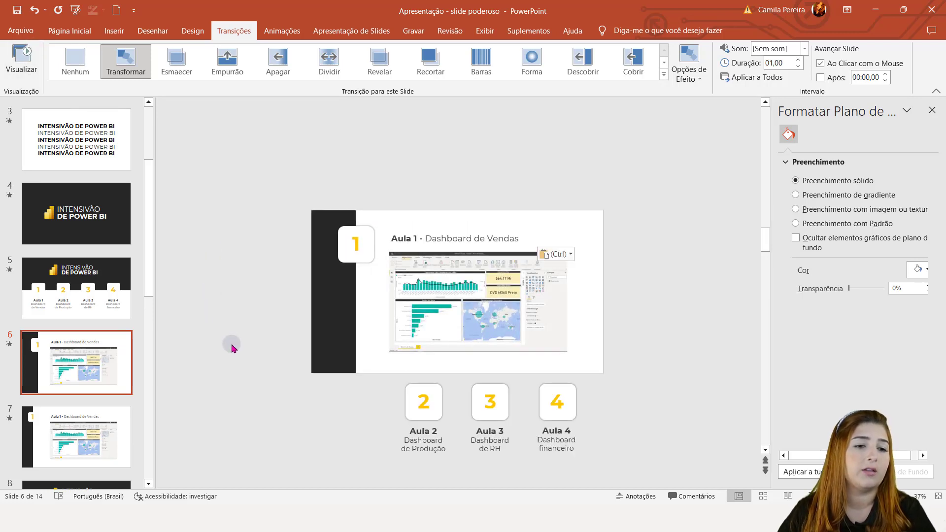
left_click(49, 342)
left_click(373, 250)
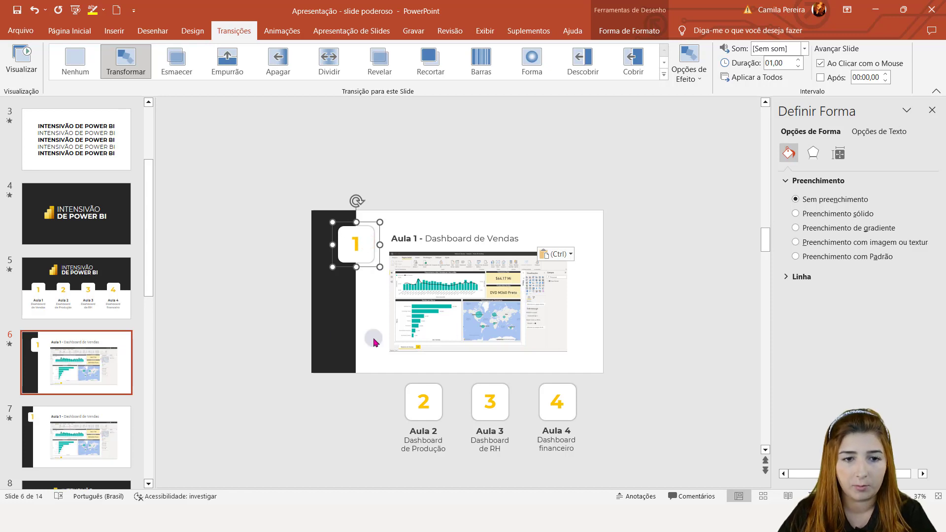
Step: Narrow the dark bar into a thin left strip and move card 1 to the top-left corner
left_click_drag(332, 331, 308, 333)
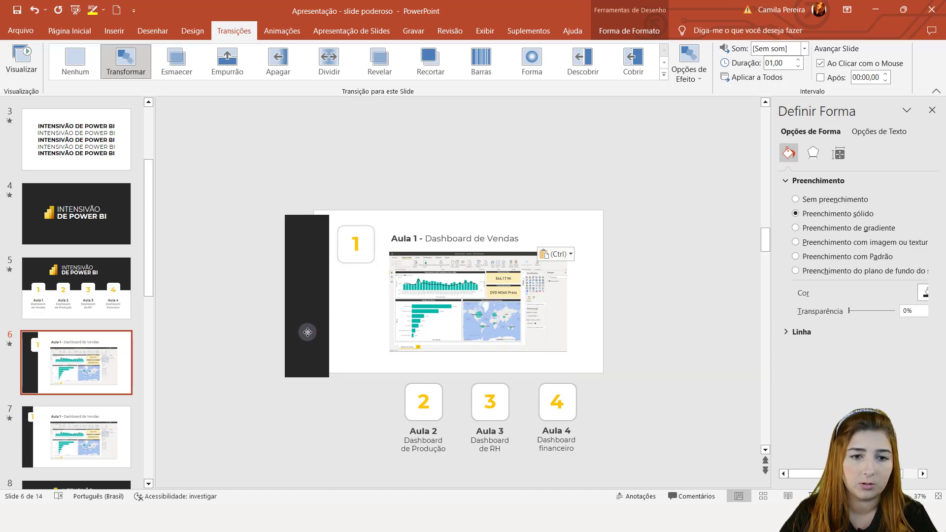
left_click(279, 290)
left_click(292, 294)
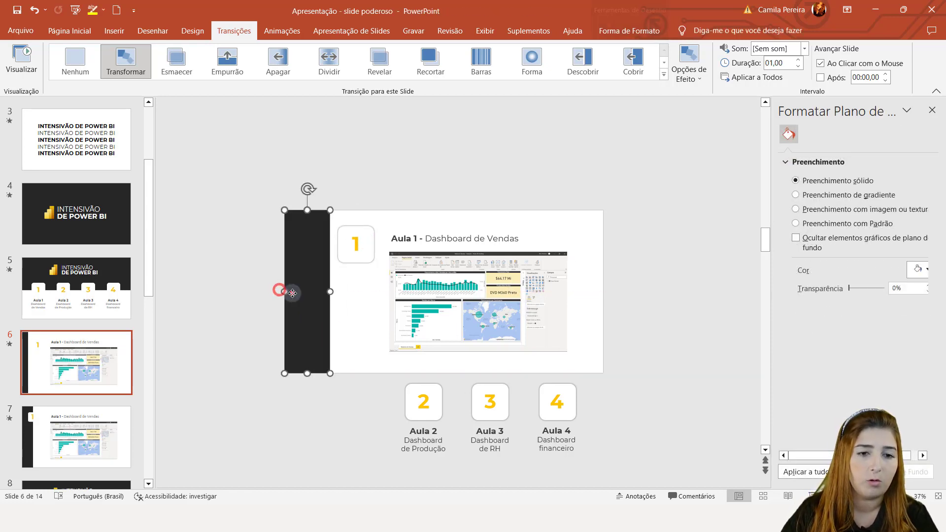
left_click_drag(285, 292, 314, 299)
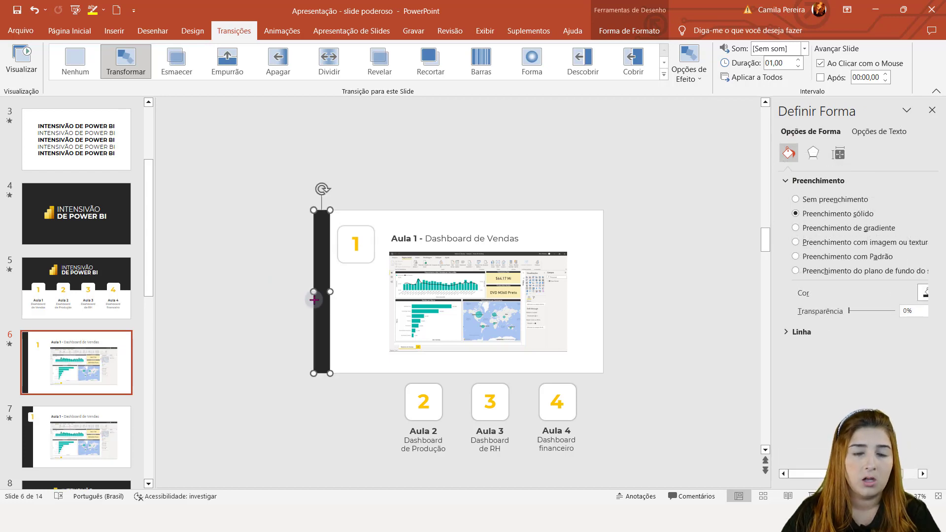
left_click(365, 249)
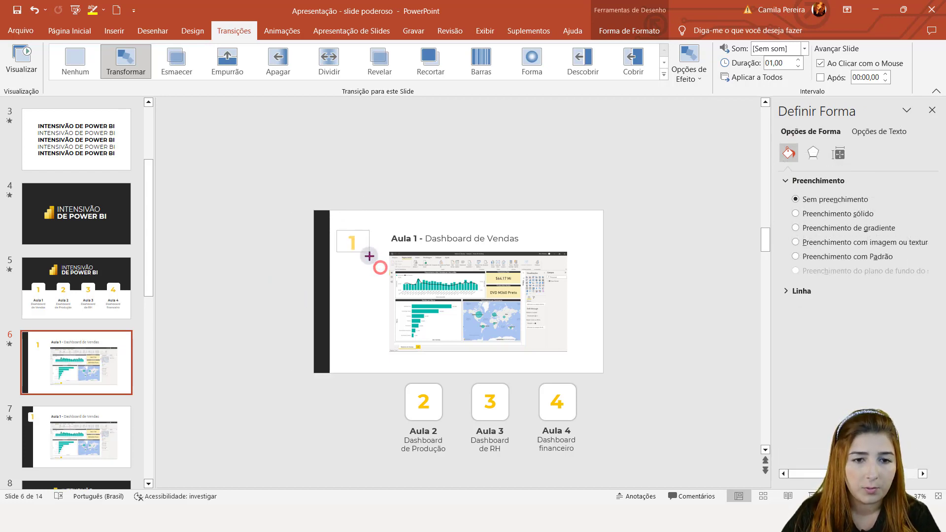
left_click_drag(370, 255, 344, 249)
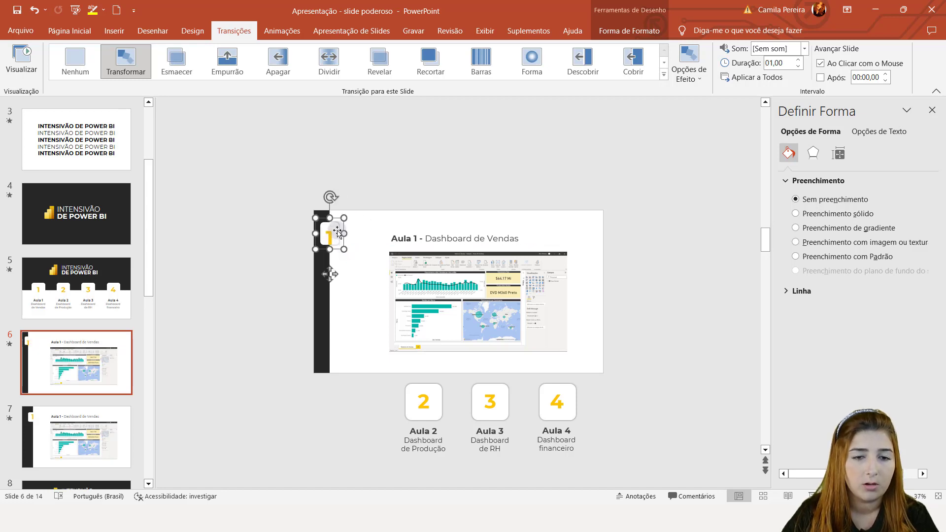
Step: Reduce the number 1 to 48 pt and make its card box narrower
left_click(344, 239)
left_click(337, 239, "shift")
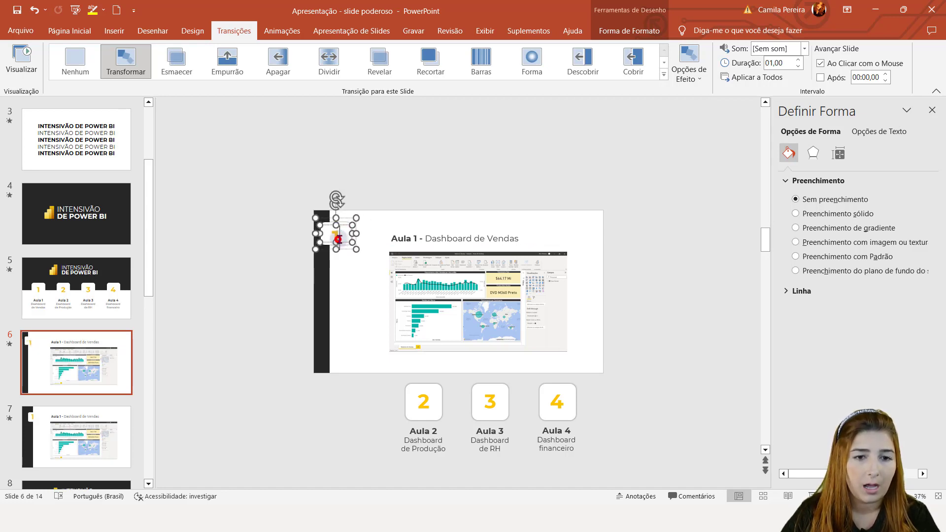
left_click(68, 30)
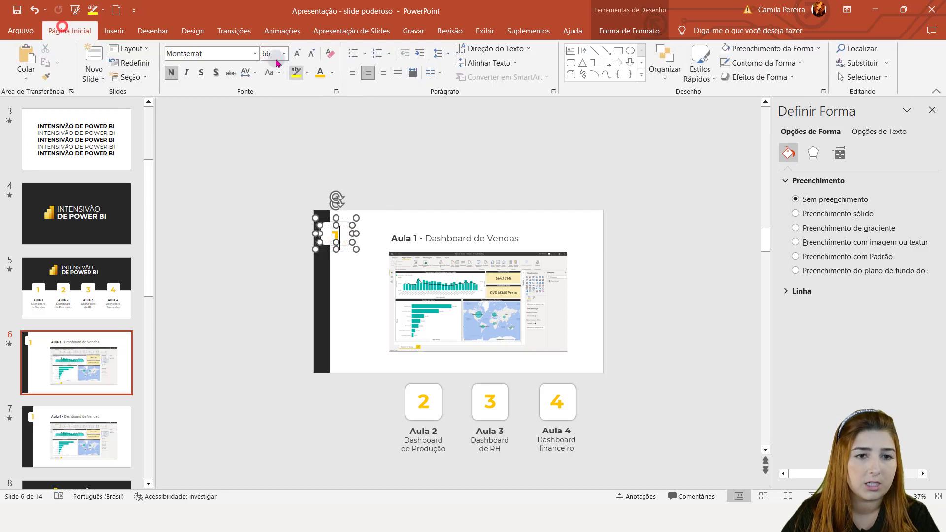
left_click(312, 54)
left_click(312, 54)
left_click(312, 54)
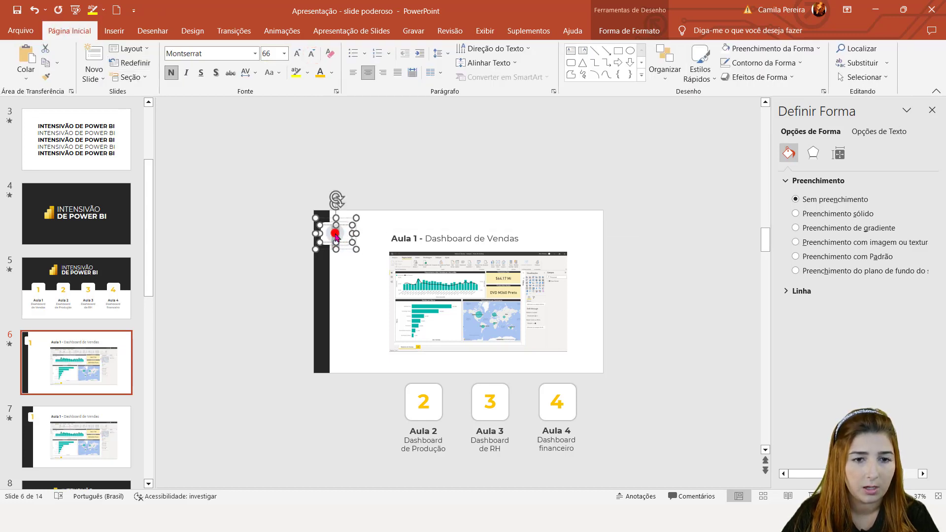
left_click(311, 54)
left_click(312, 54)
left_click(312, 53)
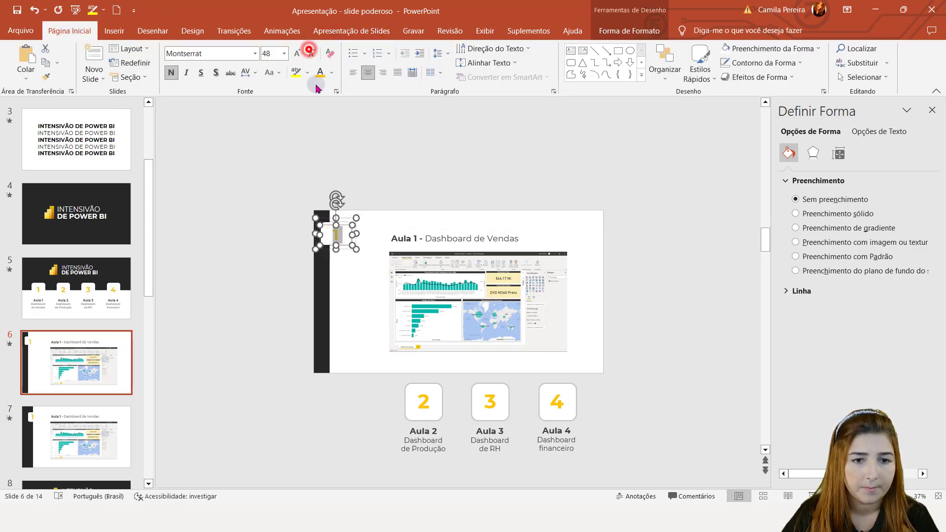
left_click(382, 366)
left_click(348, 229)
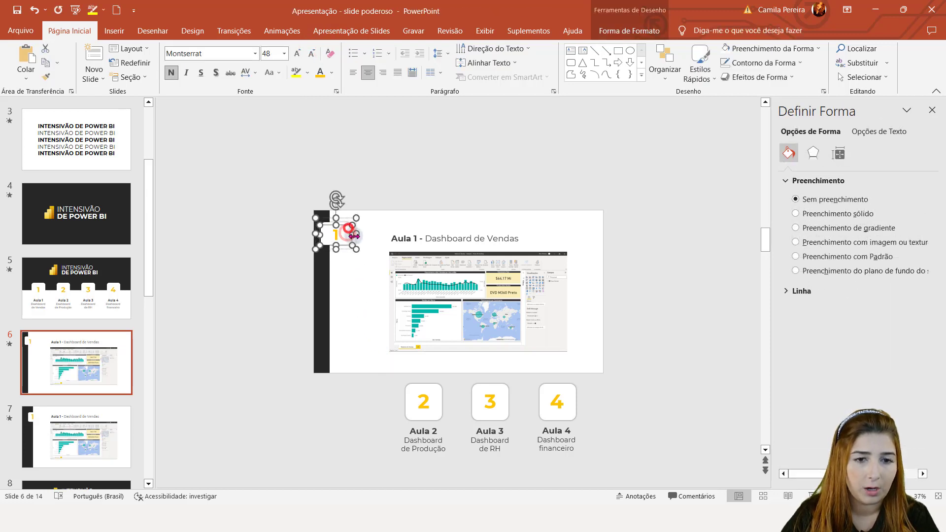
left_click_drag(354, 236, 343, 237)
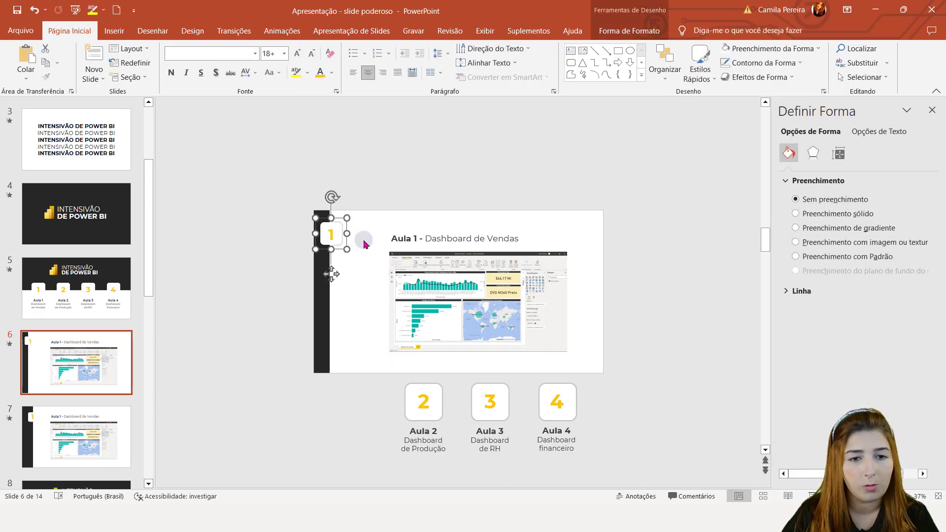
left_click(367, 268)
Step: Shift the dashboard screenshot right, partly off the slide, then delete slide 6
left_click(385, 265)
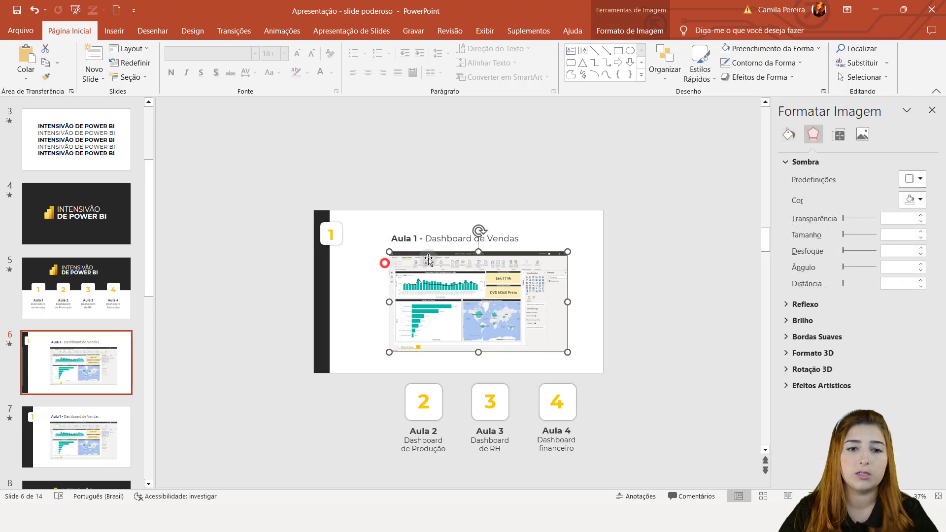
mouse_move(469, 275)
left_mouse_down()
mouse_move(450, 274)
mouse_move(593, 298)
left_mouse_up()
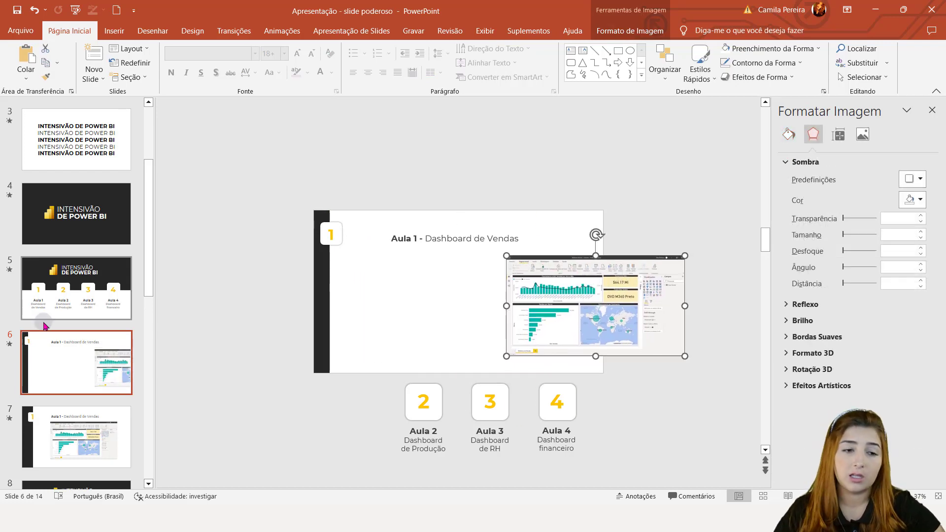
left_click(77, 341)
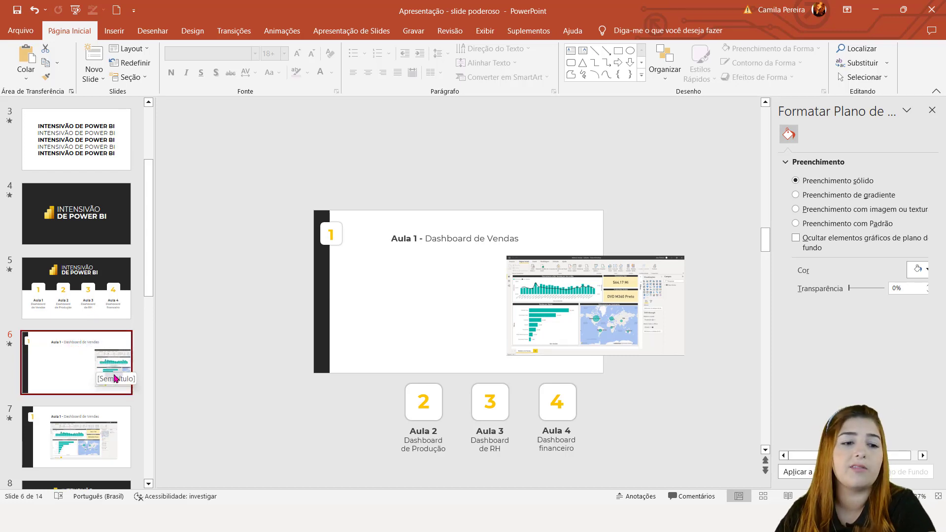
left_click(109, 371)
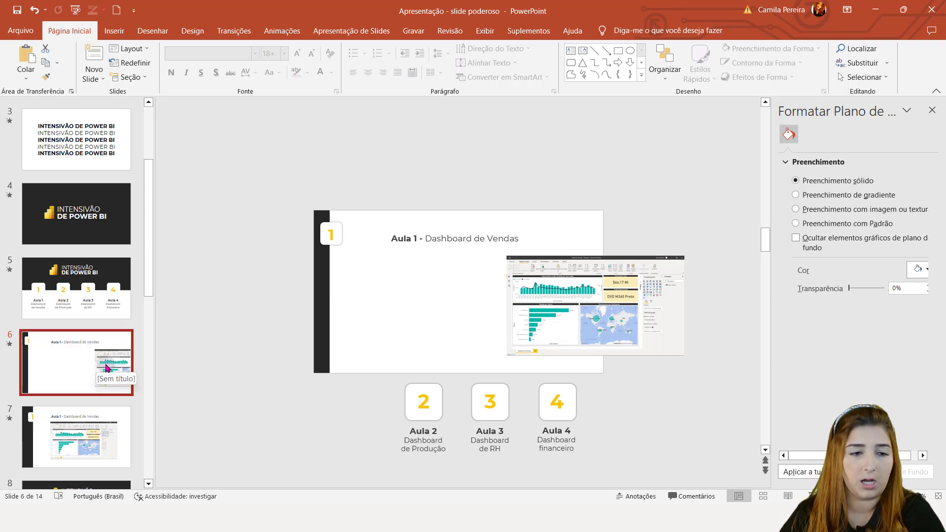
key("Delete")
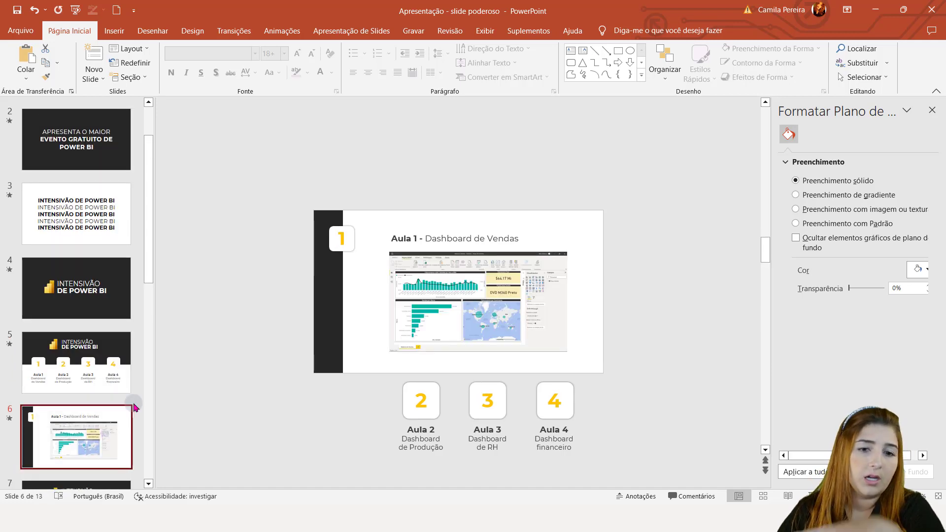
Step: Duplicate summary slide 5, drag the copy to position 7, then delete it
scroll(134, 407, "down", 3)
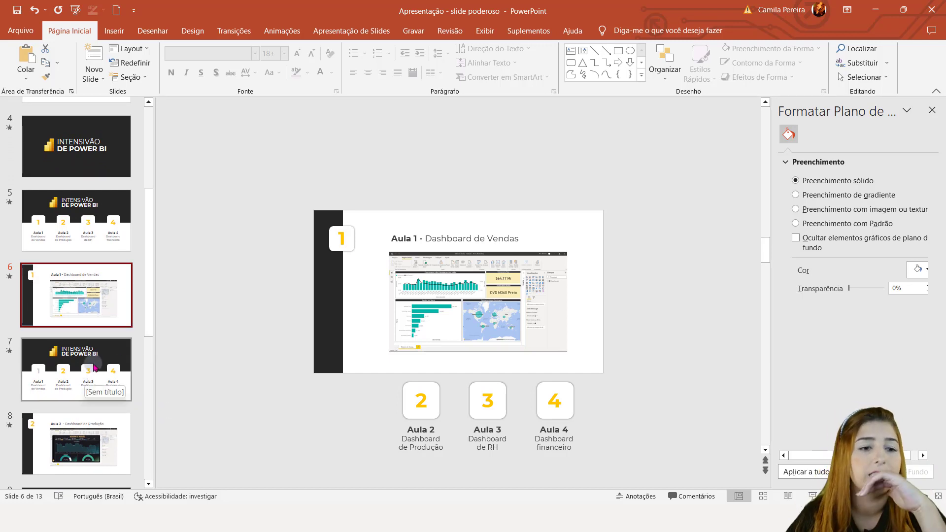
left_click(102, 239)
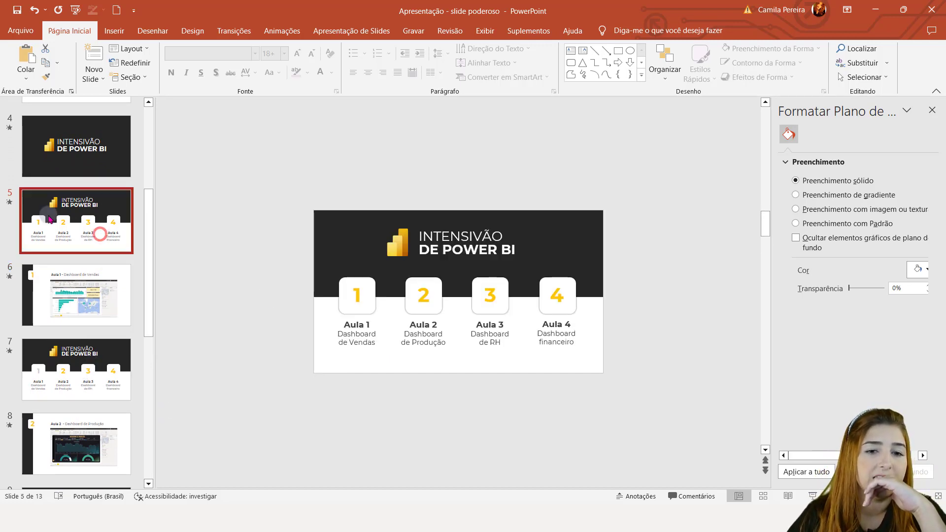
left_click(84, 384)
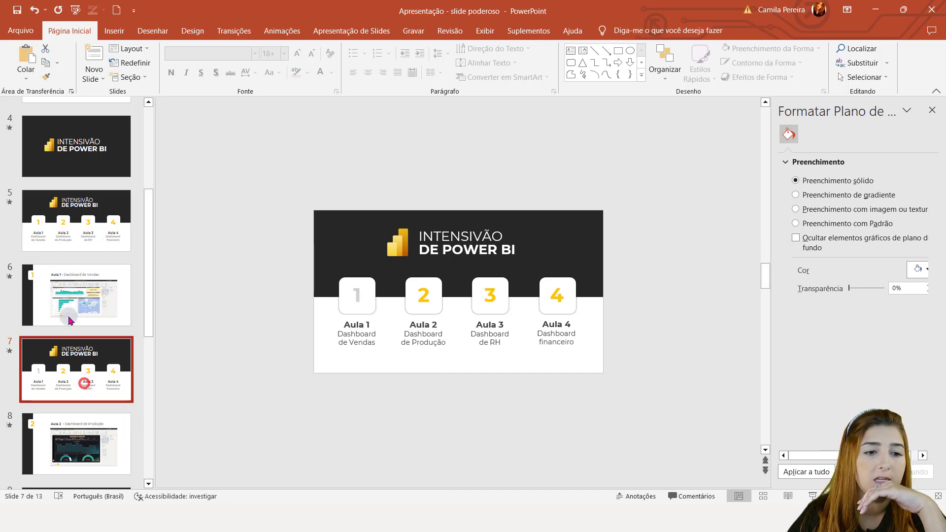
left_click(84, 220)
key("ctrl+d")
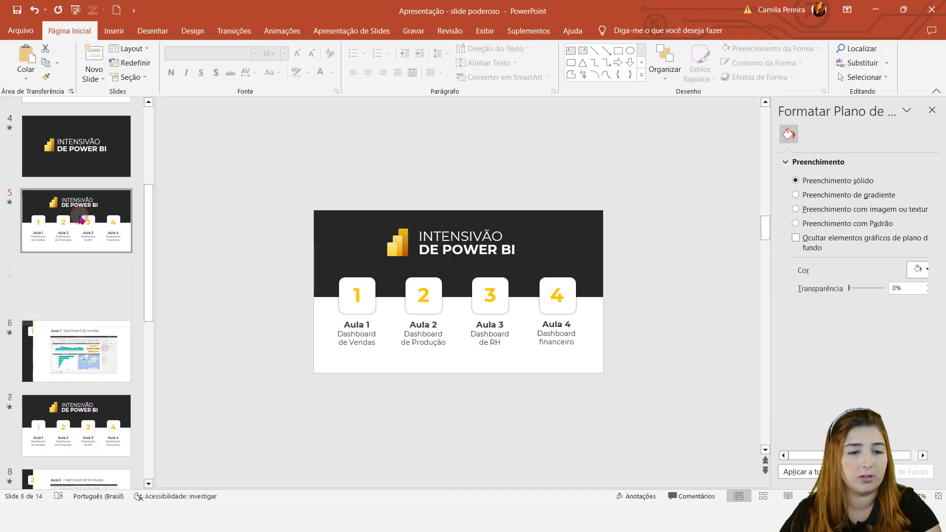
left_click_drag(77, 296, 85, 385)
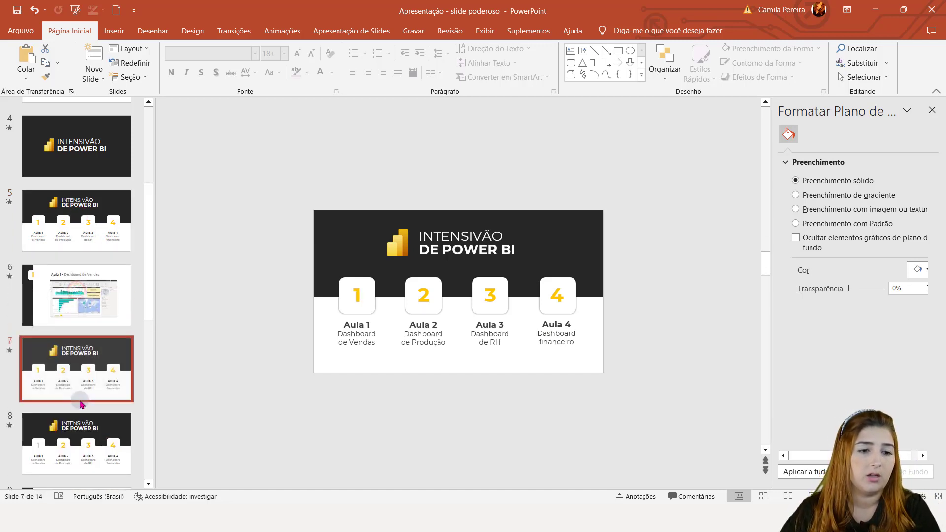
key("Delete")
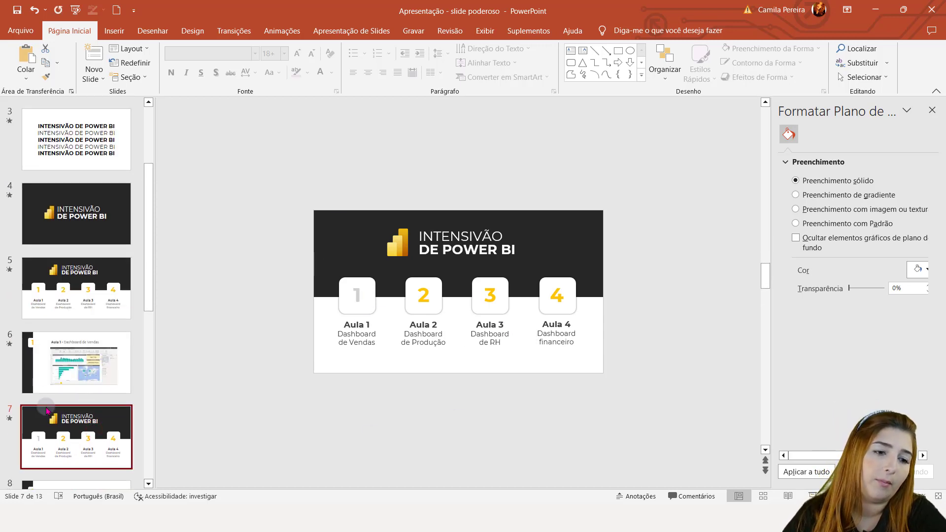
Step: Recolor the '1' on slide 7's Aula 1 card light grey, leaving cards 2–4 yellow
left_click(369, 299)
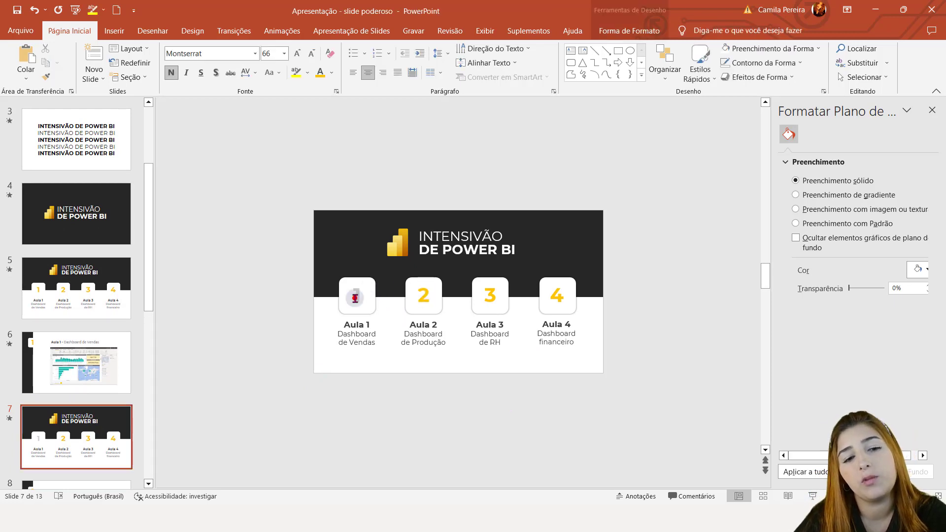
double_click(356, 291)
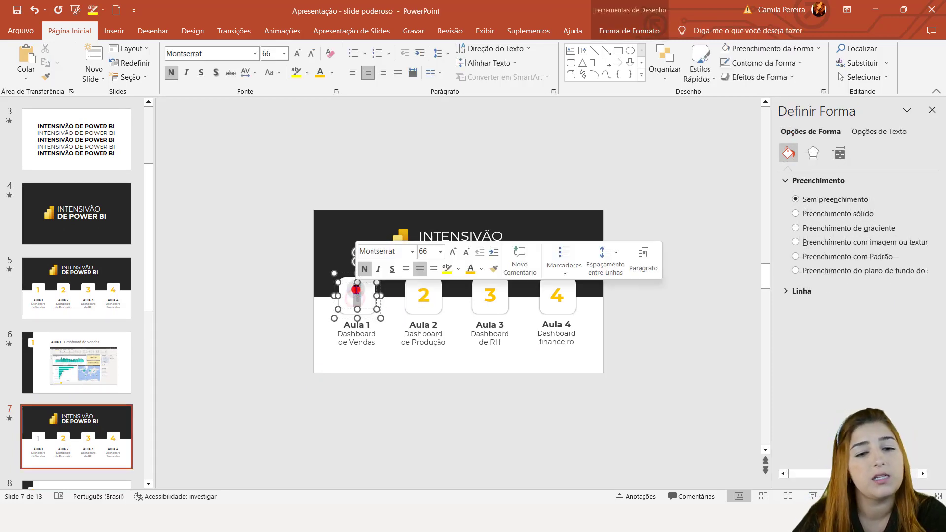
left_click(482, 278)
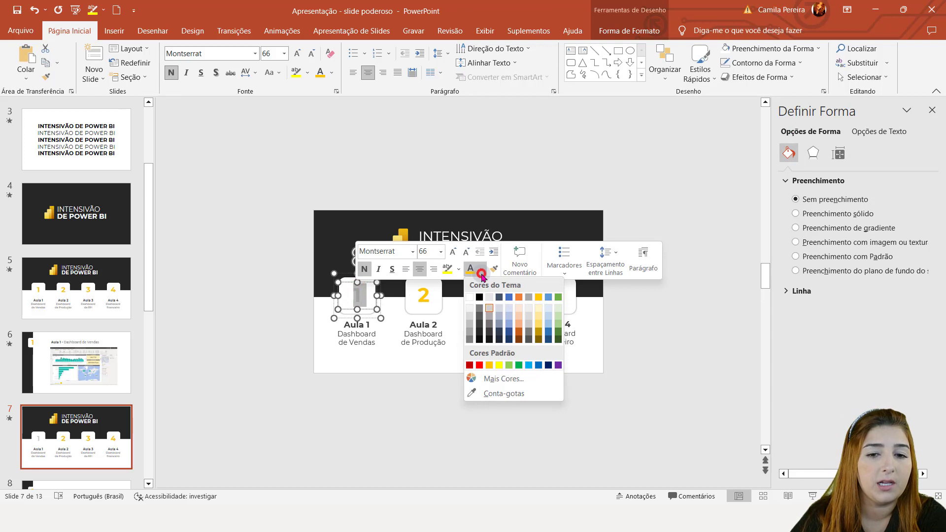
left_click(488, 309)
left_click(493, 423)
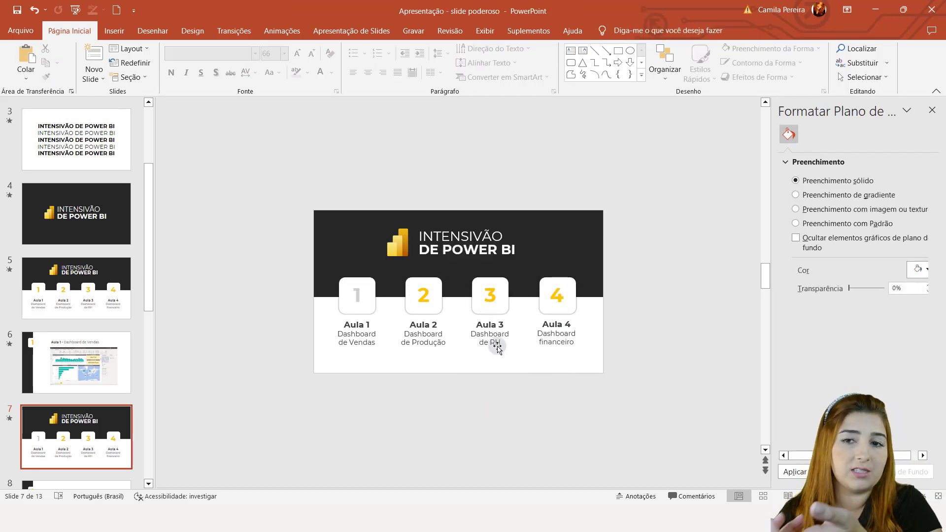
Step: Look over slides 9 and 10, then select slide 8, Aula 2 - Dashboard de Produção, for its transition
left_click(148, 371)
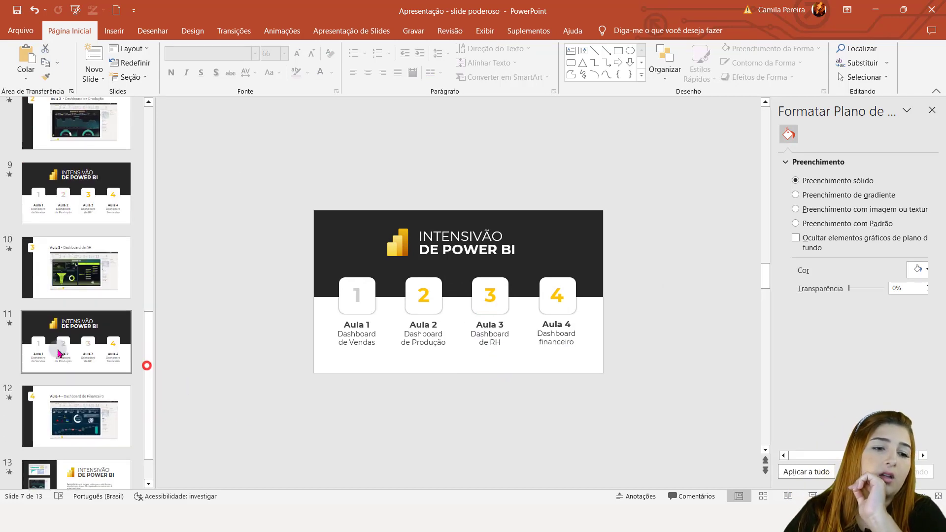
left_click(98, 204)
left_click(88, 289)
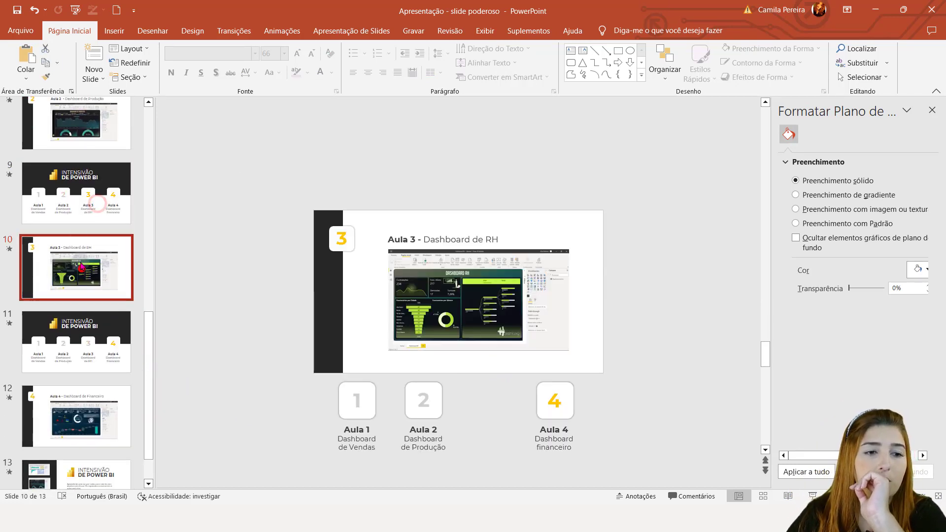
scroll(81, 268, "up", 2)
left_click(81, 216)
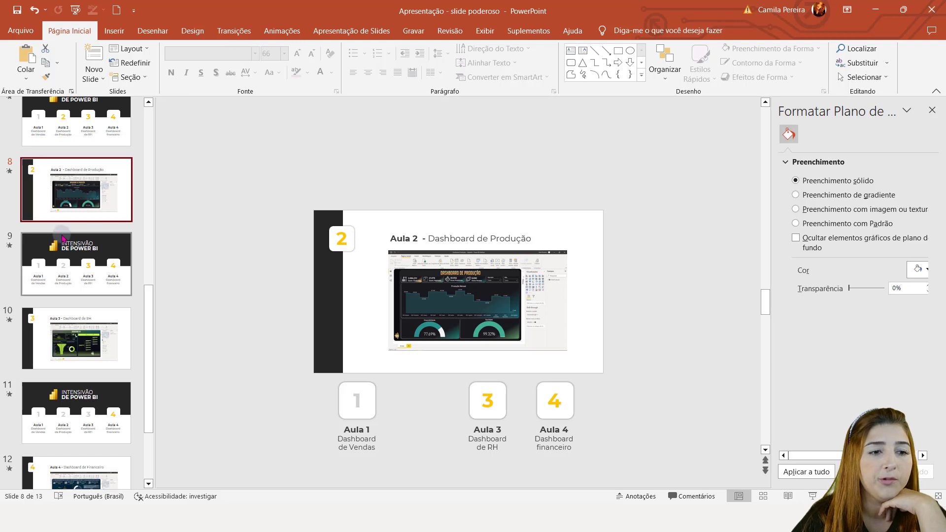
left_click(57, 200)
left_click(249, 35)
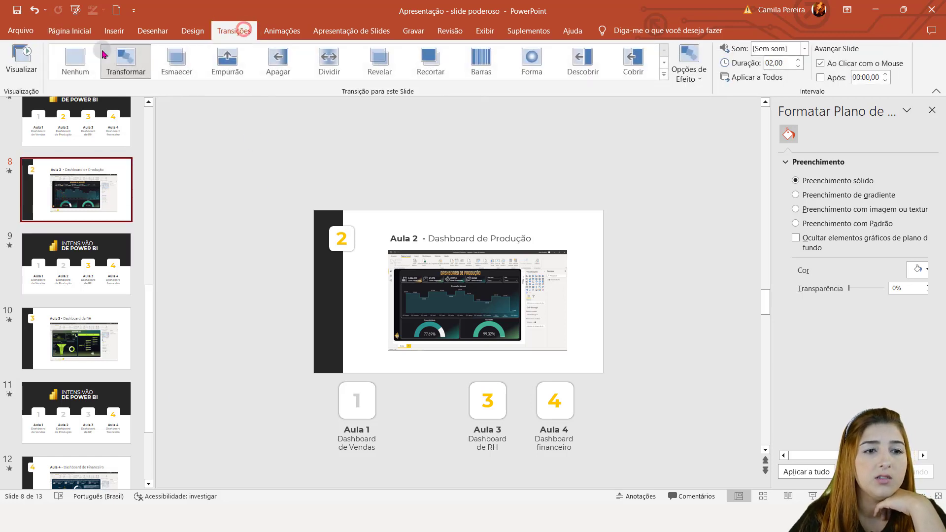
Step: Apply the Transformar transition to slide 8 and step through slides 9, 10 and 11 to watch the morphs
left_click(124, 63)
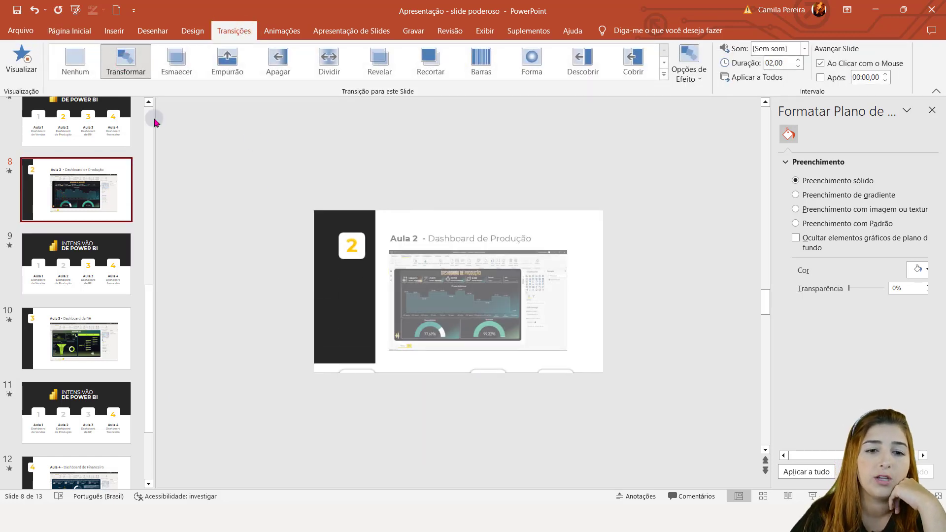
left_click(100, 279)
left_click(102, 327)
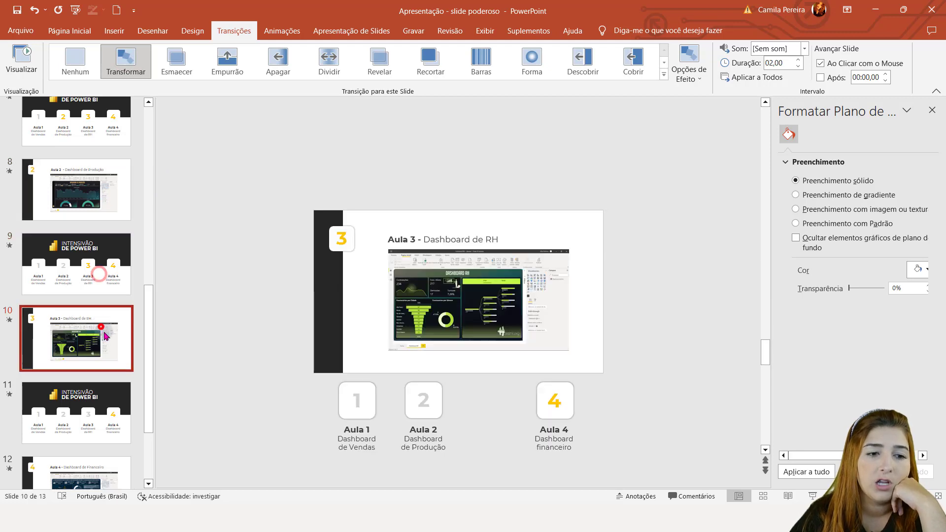
left_click(95, 422)
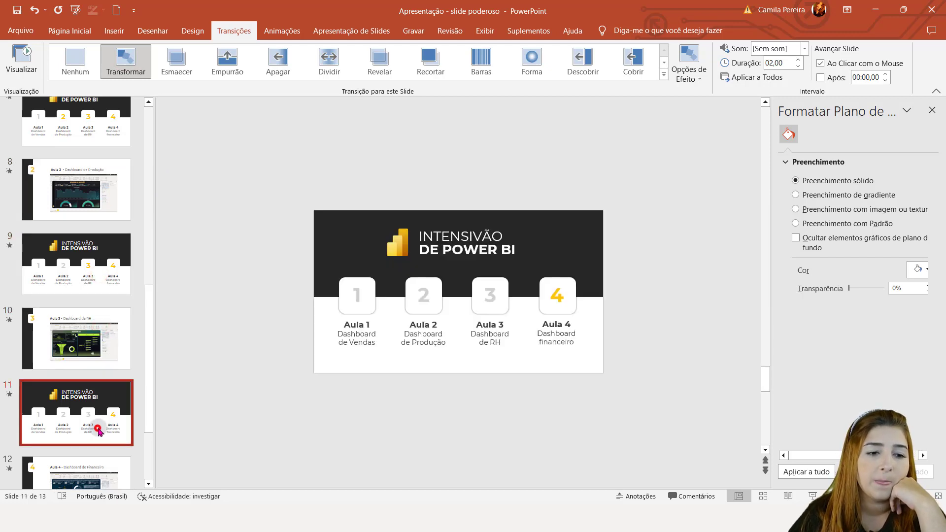
left_click(82, 329)
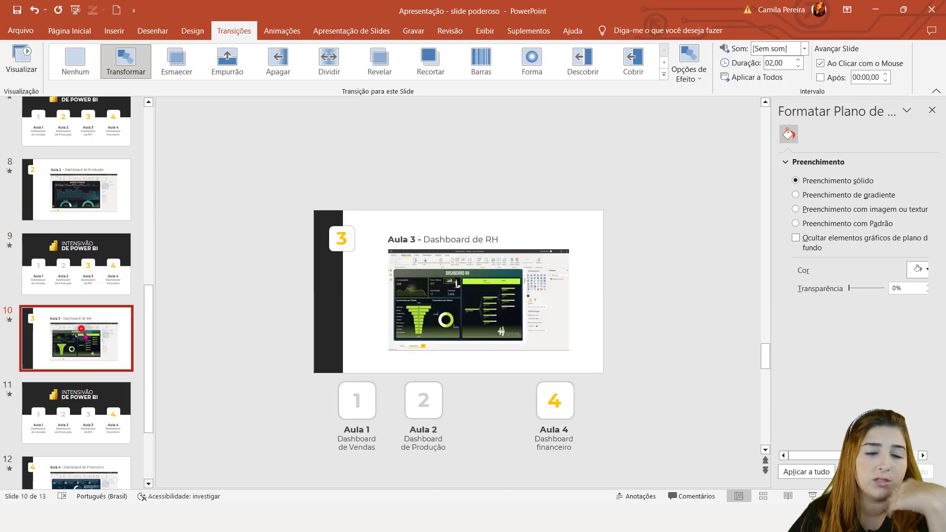
Step: Replay the morphs from slide 8 through slides 9–11, ending on slide 12, Aula 4 Financeiro
left_click(82, 207)
left_click(100, 273)
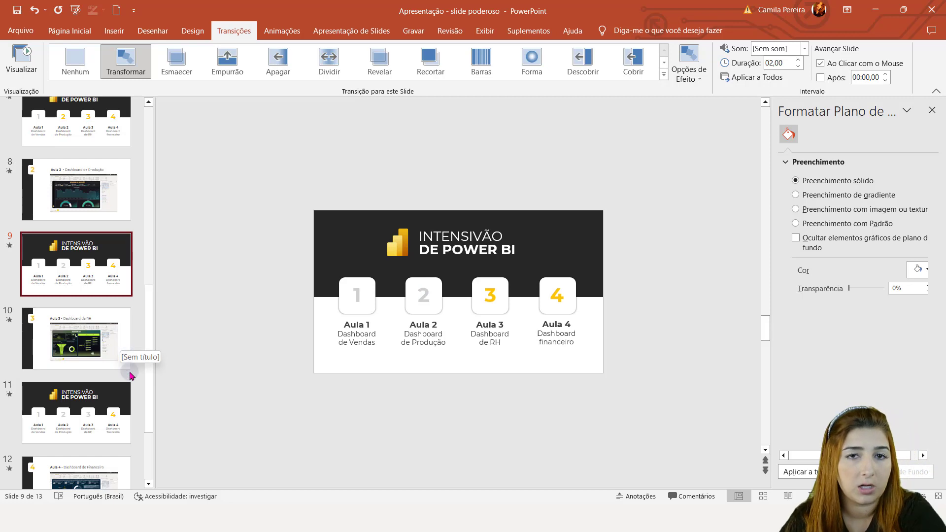
left_click(84, 345)
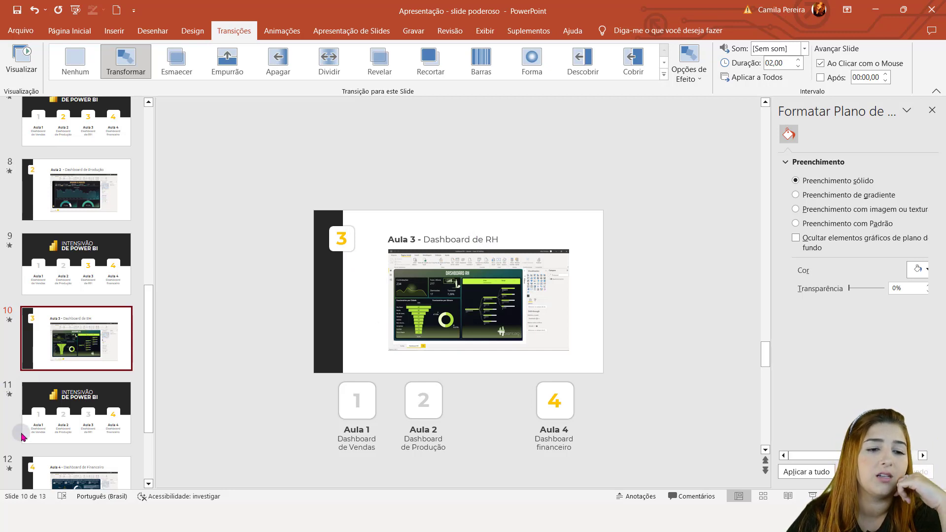
left_click(87, 423)
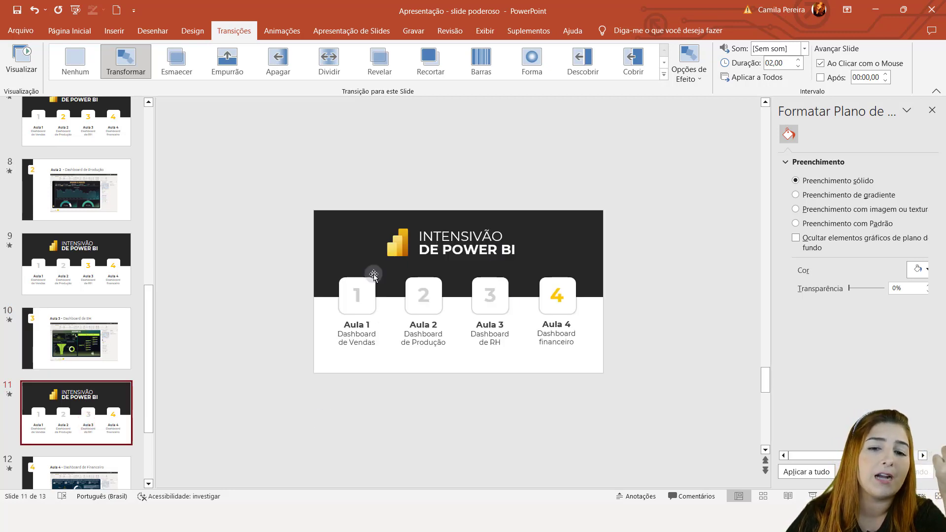
left_click(108, 400)
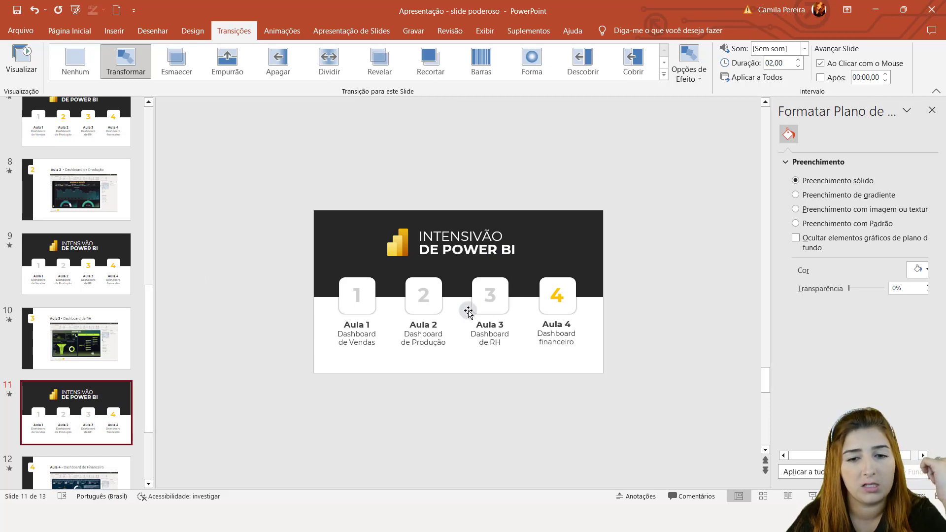
scroll(468, 311, "down", 1)
scroll(468, 311, "down", 1)
left_click(86, 285)
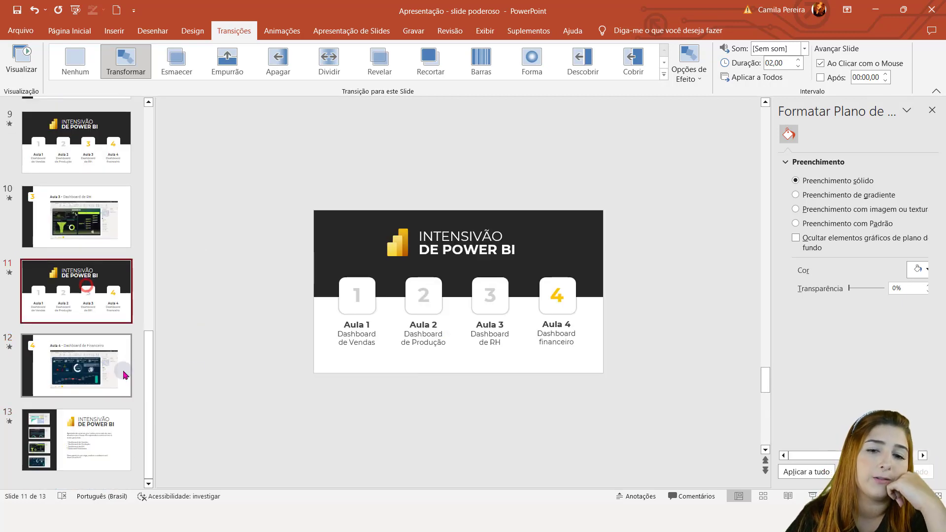
left_click(123, 375)
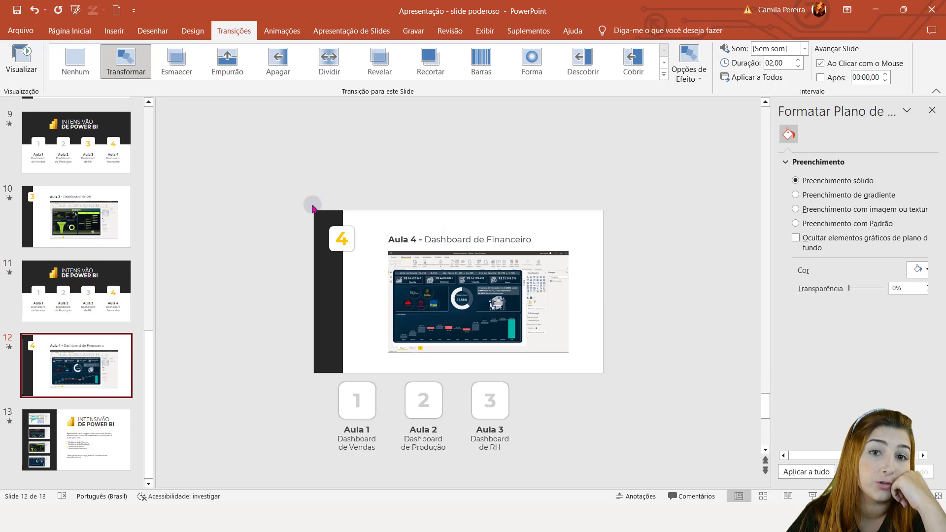
Step: Set slide 12's Transformar duration to 01,00 and preview the quicker morph
left_click(22, 63)
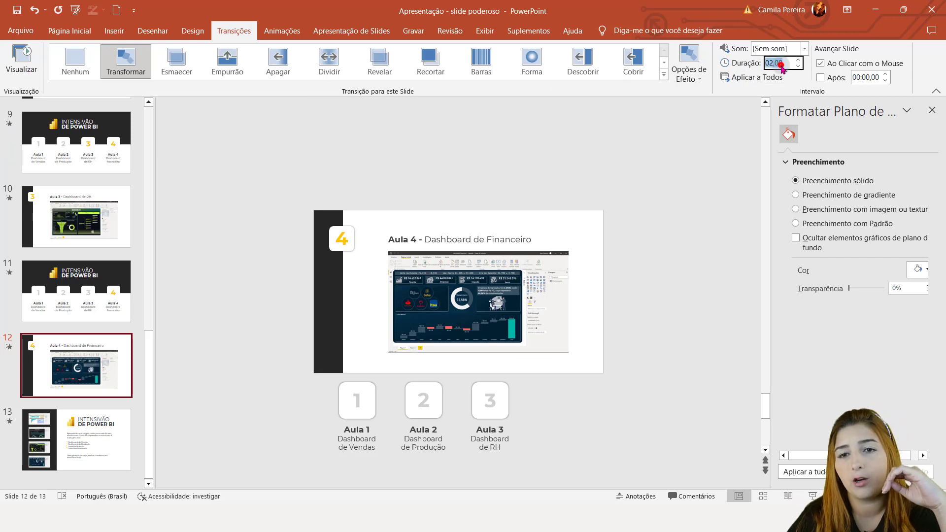
type("1")
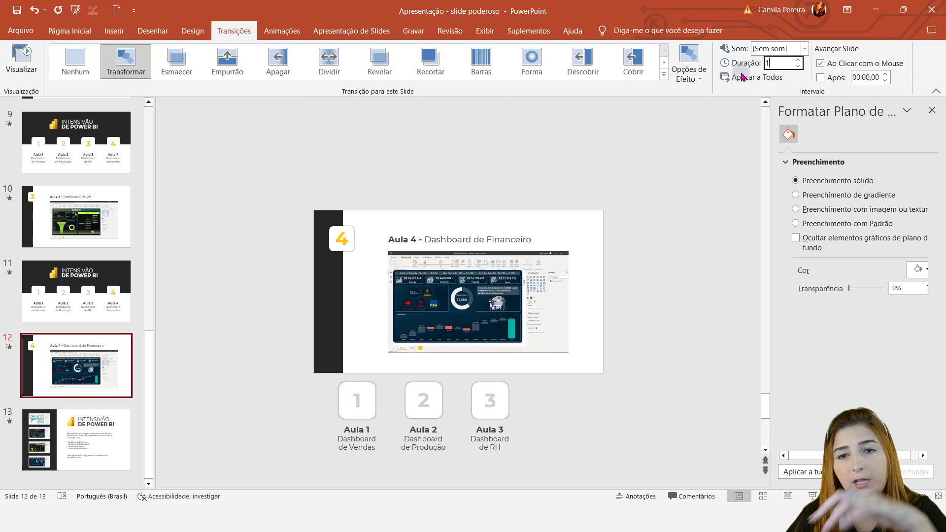
left_click(420, 176)
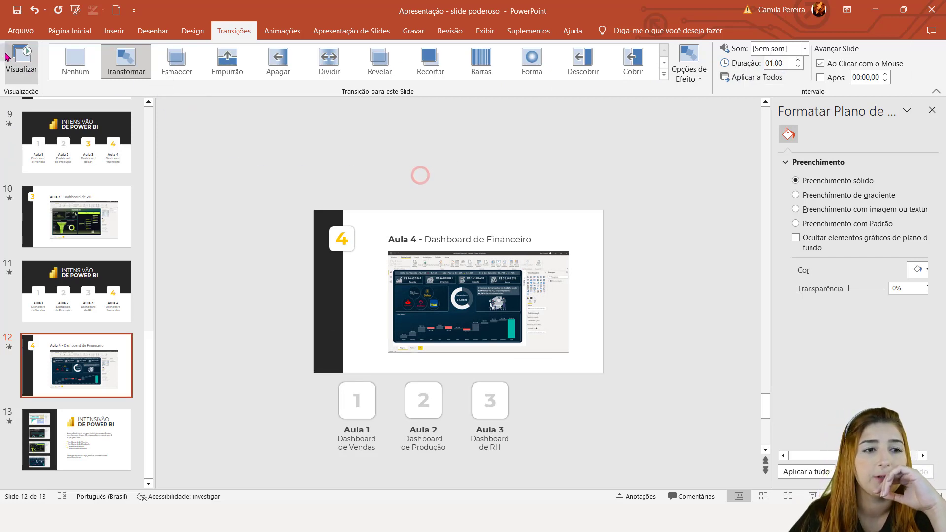
left_click(18, 63)
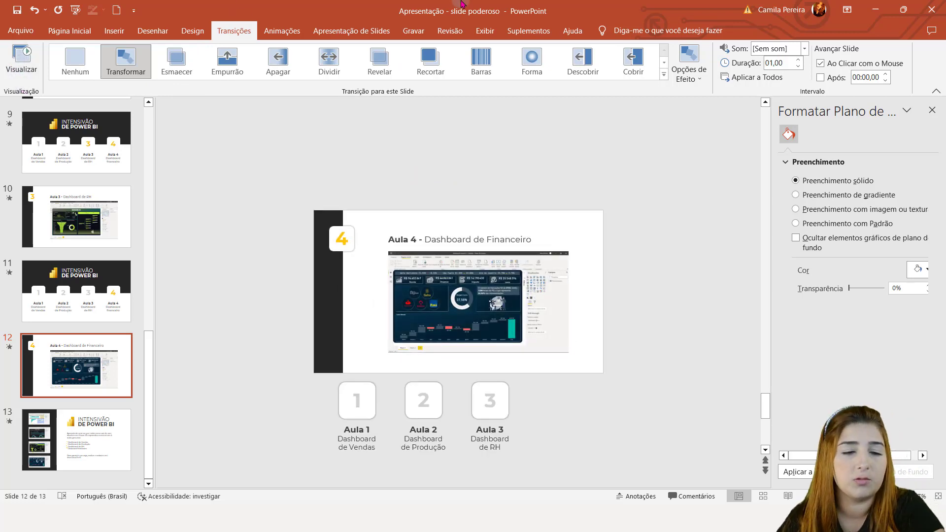
left_click(181, 474)
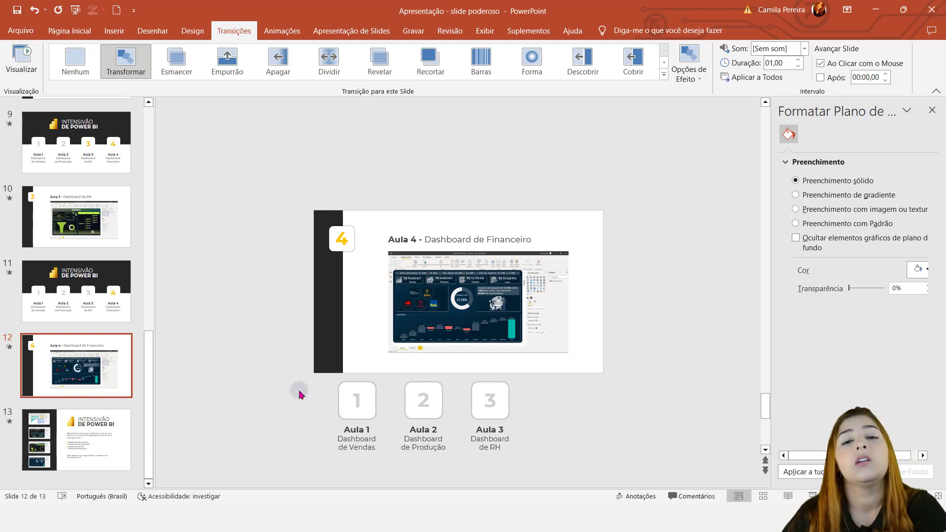
Step: Go to summary slide 13 and select the dark left panel behind the four dashboard thumbnails
left_click(397, 339)
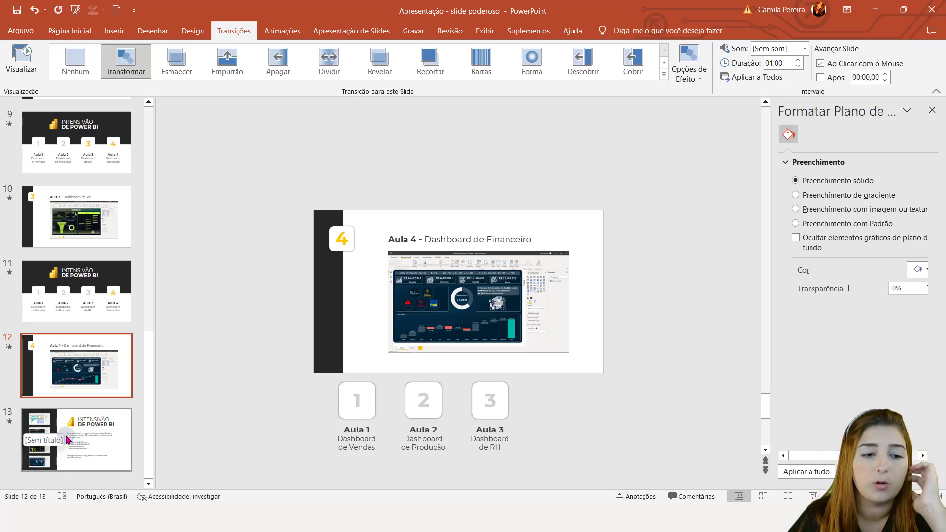
left_click(68, 441)
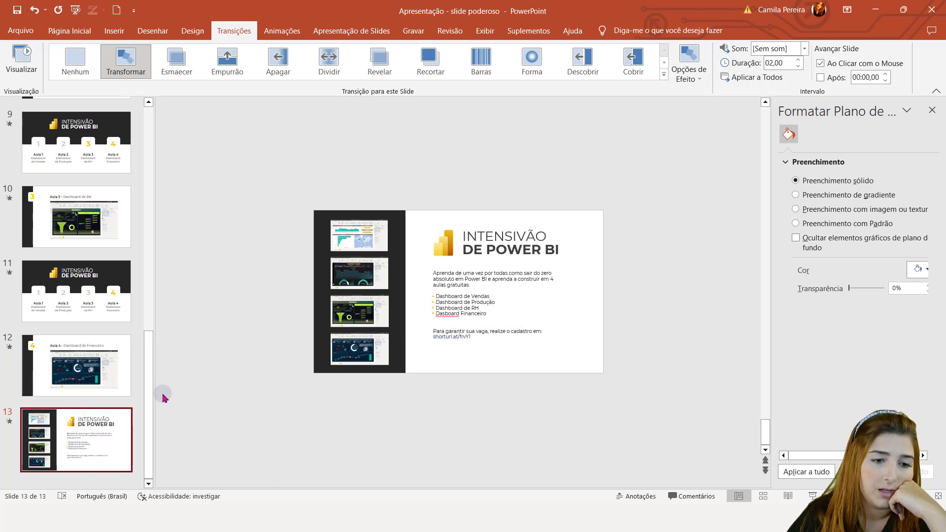
left_click(104, 441)
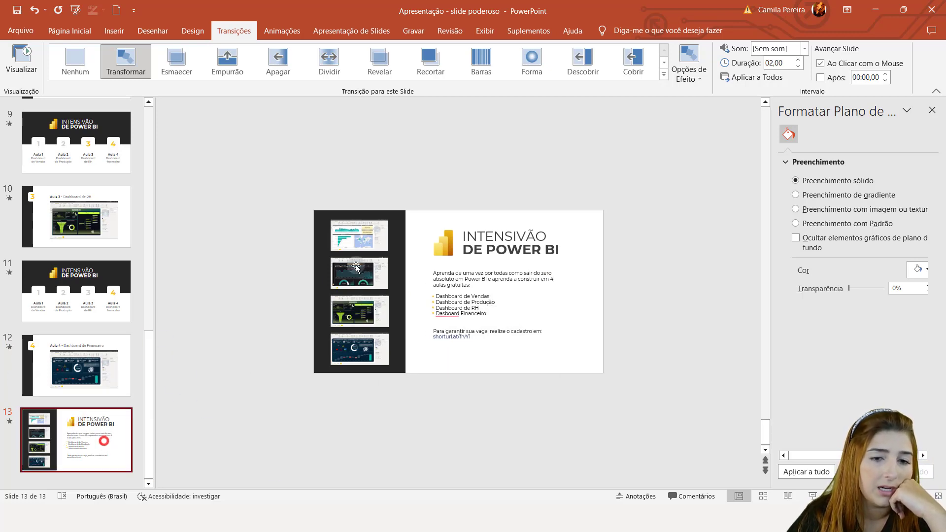
left_click(387, 212)
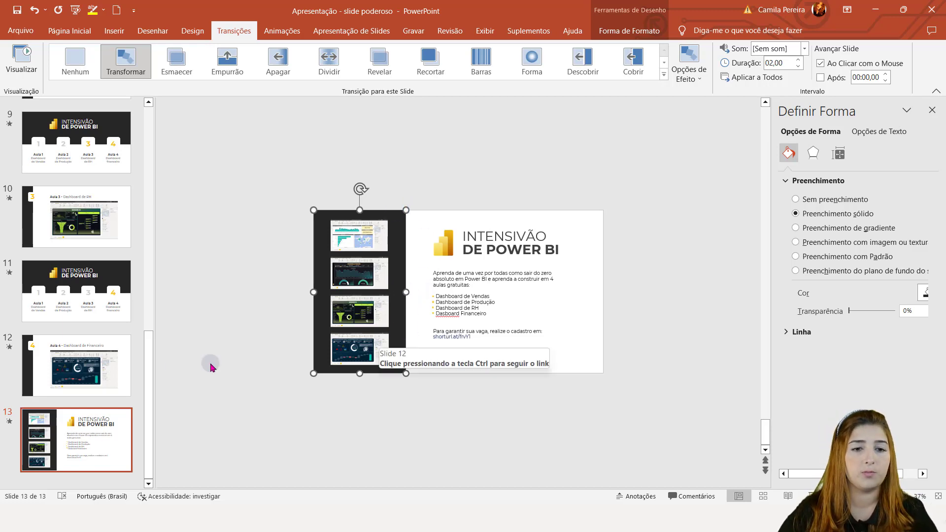
scroll(207, 364, "up", 1)
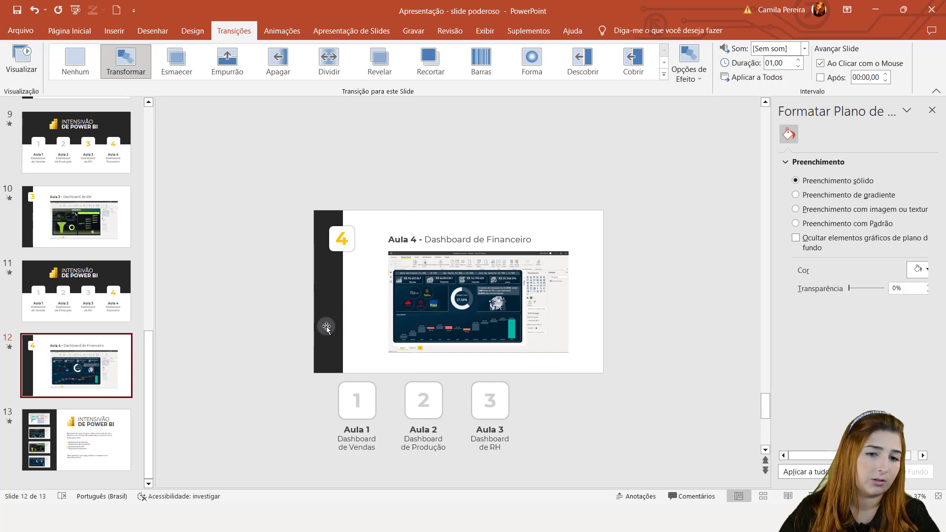
left_click(91, 417)
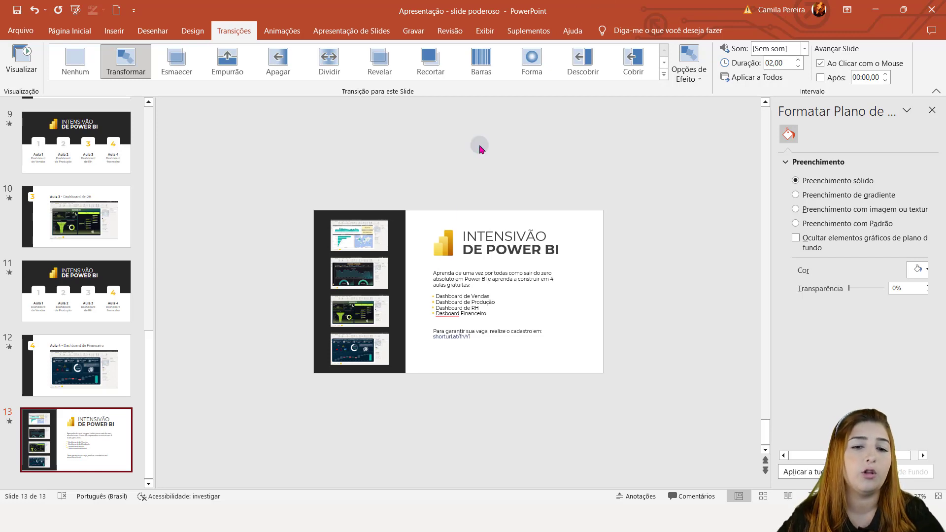
left_click(365, 356)
left_click(367, 312)
left_click(366, 268)
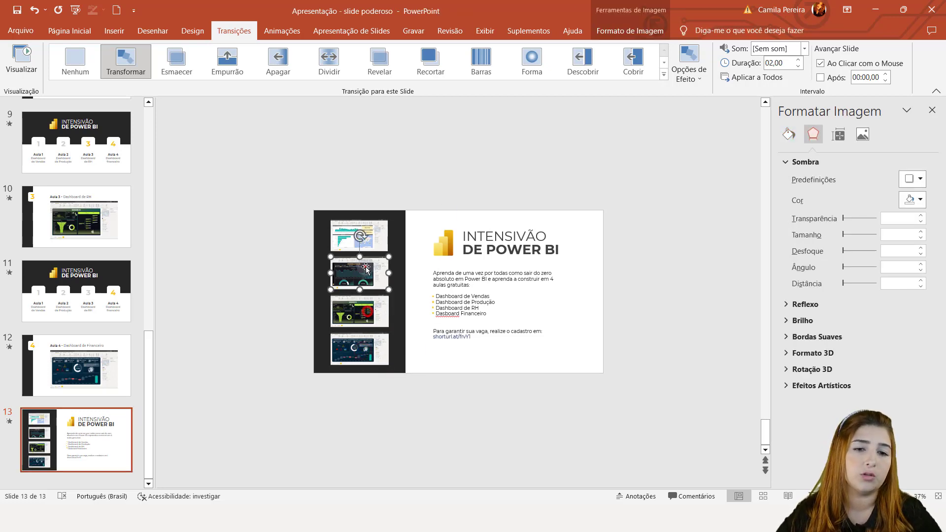
left_click(378, 307)
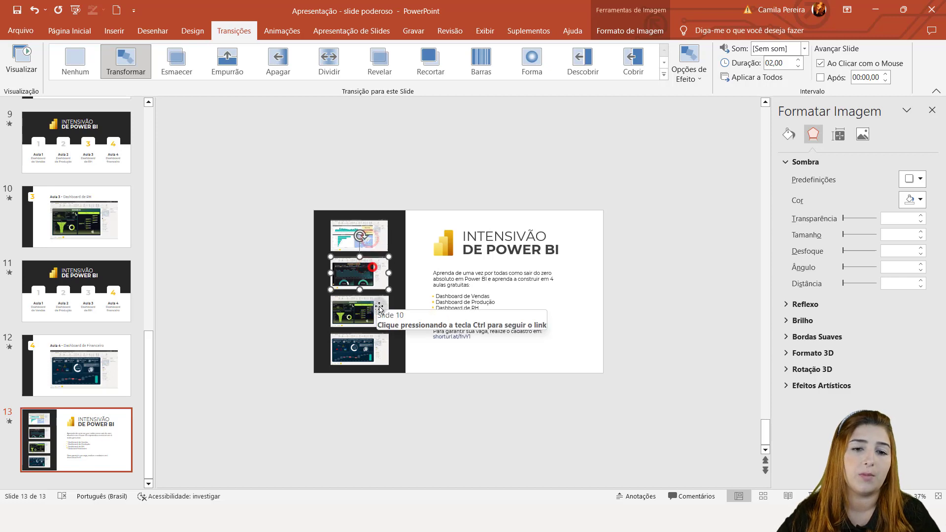
left_click(381, 346)
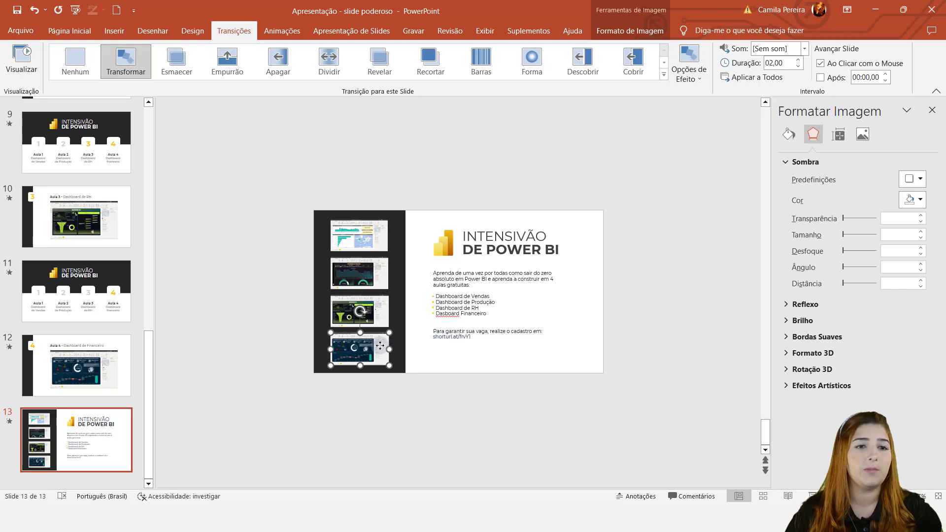
left_click(114, 31)
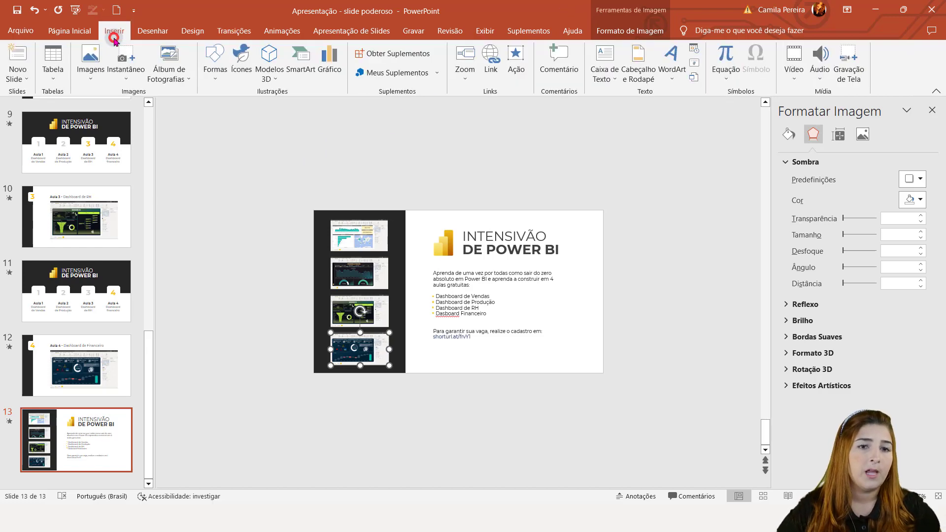
left_click(241, 62)
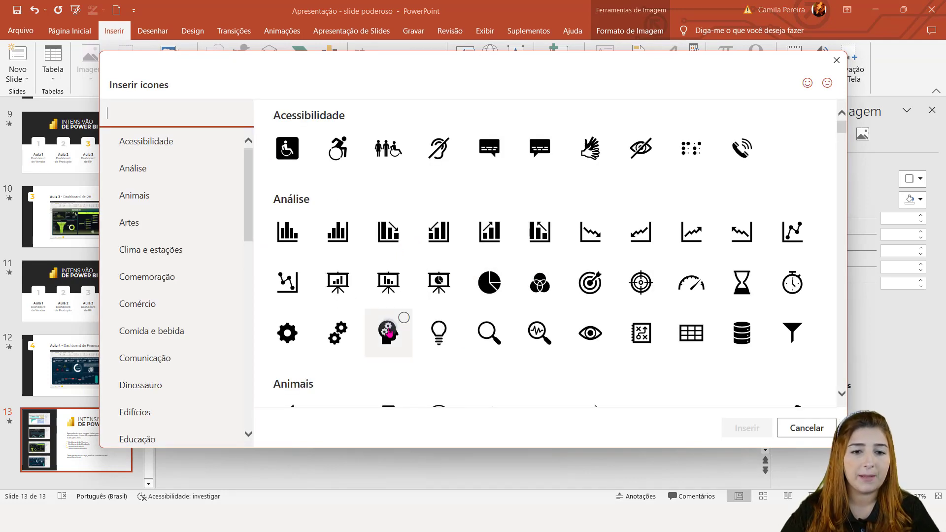
left_click(389, 334)
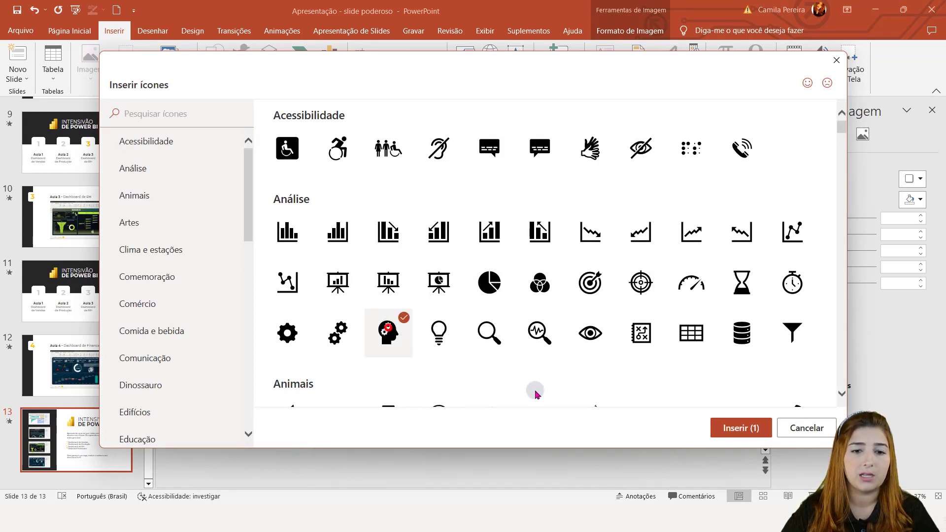
left_click(829, 432)
left_click(590, 163)
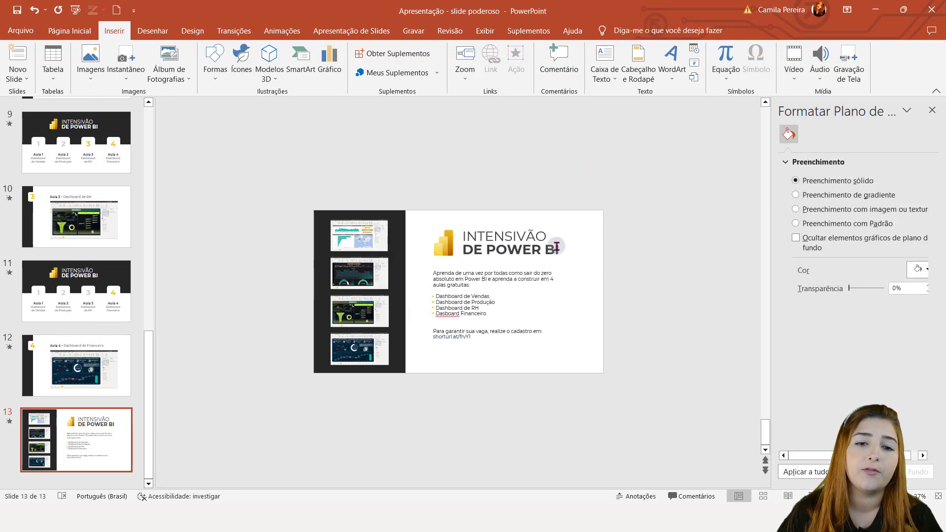
left_click(521, 242)
left_click(444, 245)
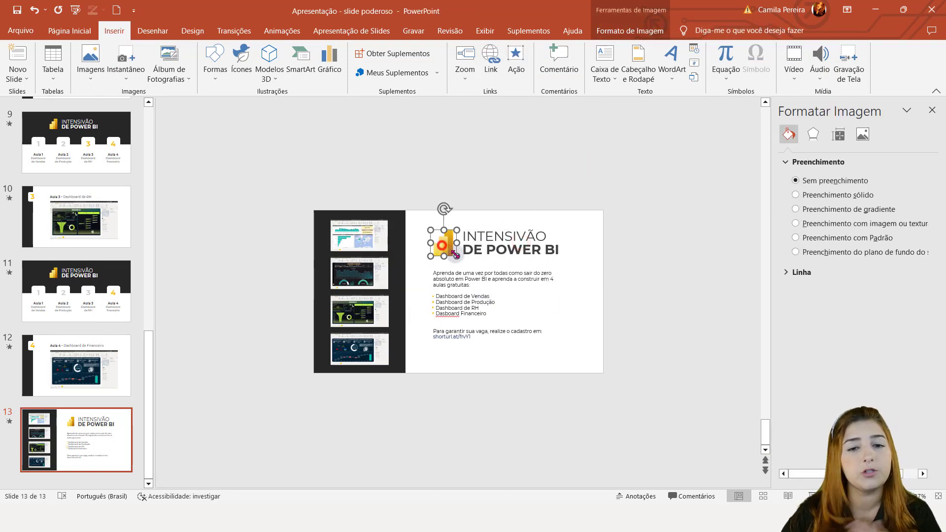
left_click(486, 291)
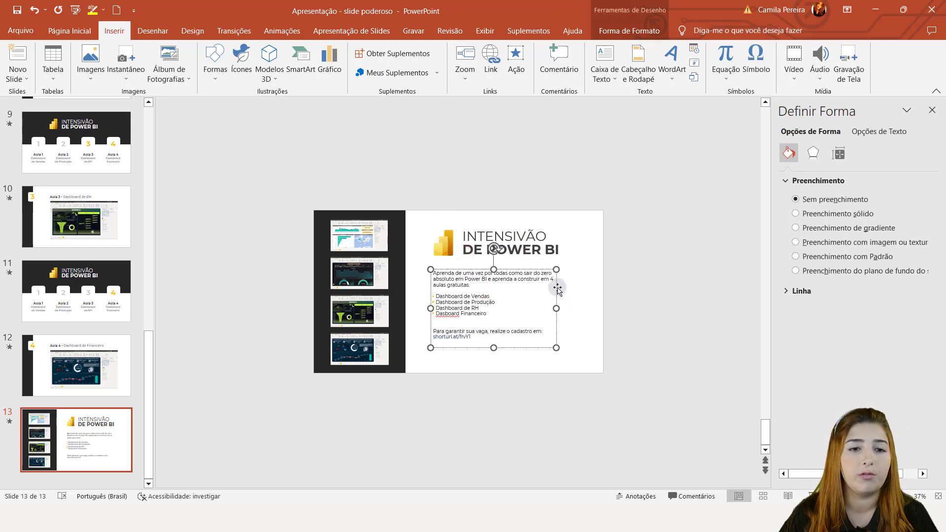
left_click(562, 231)
left_click(564, 308)
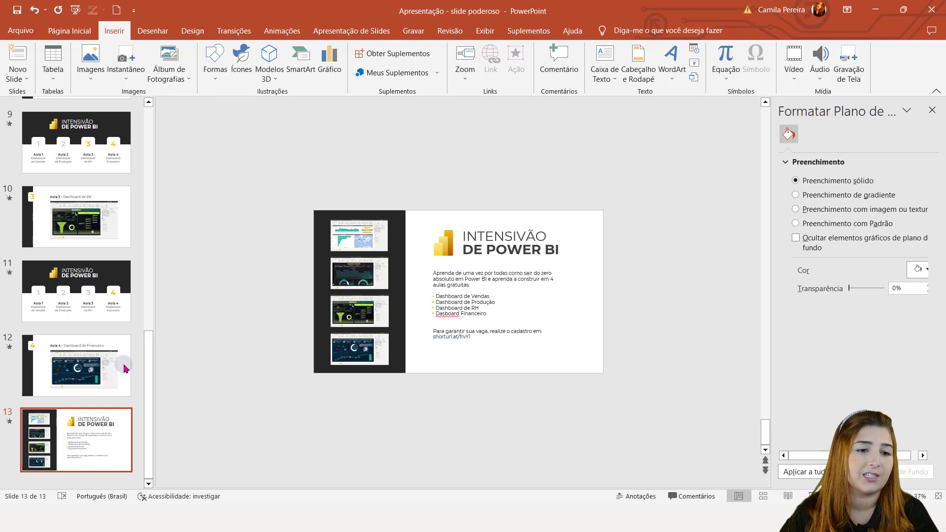
Step: Preview slide 13's morph, cut its Duração from 02,00 to 01,00, and preview it again
left_click(233, 30)
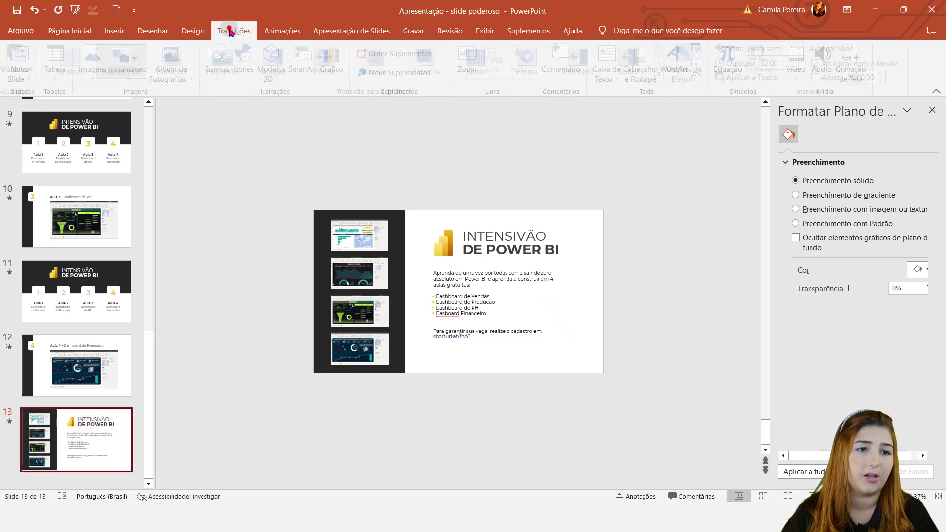
left_click(28, 68)
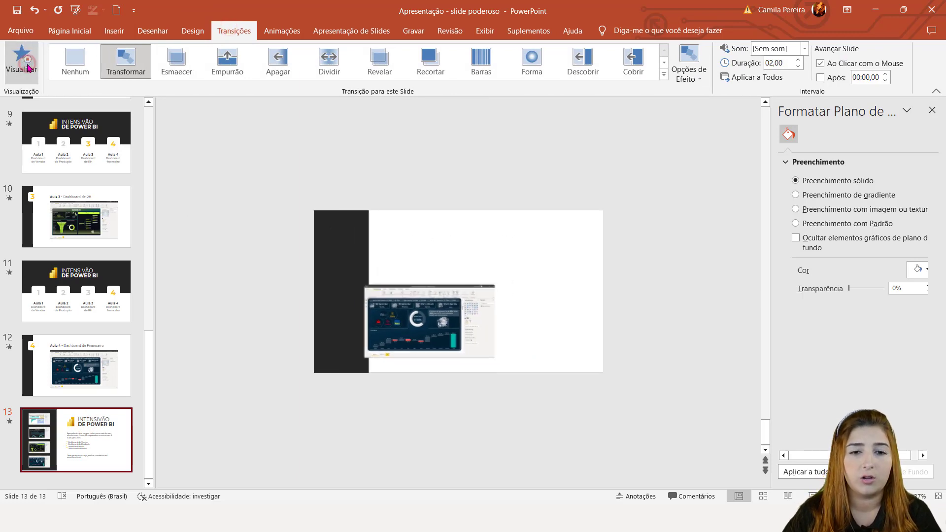
double_click(782, 63)
type("1")
key("Return")
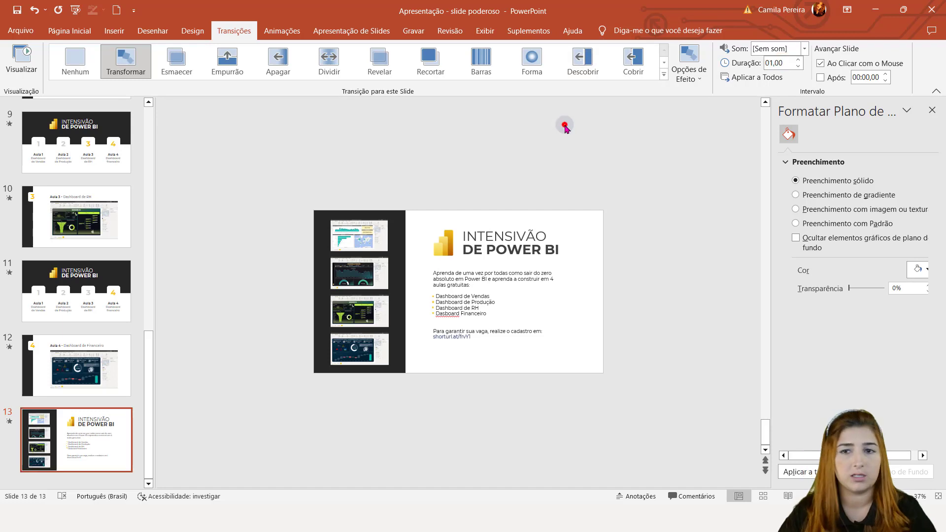
left_click(28, 63)
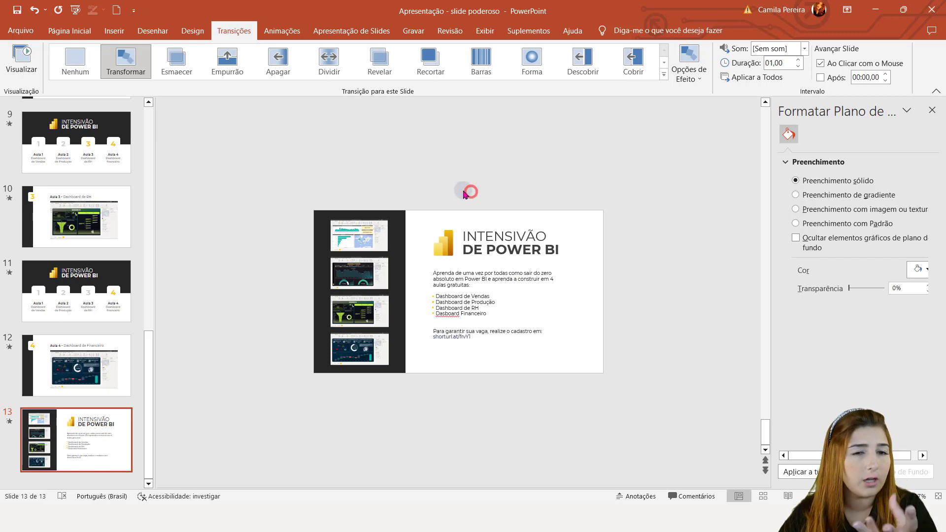
Step: Select the top Dashboard de Vendas thumbnail and open its Action Settings
left_click(338, 234)
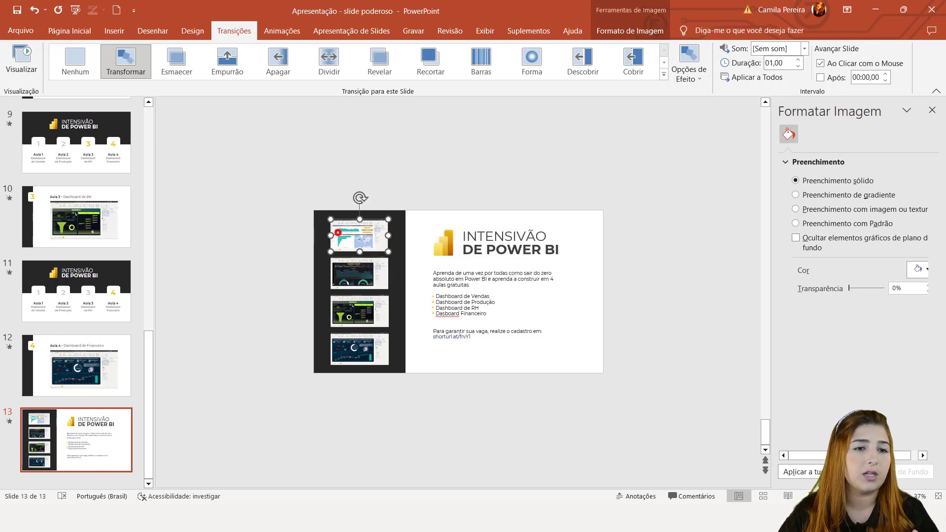
left_click(113, 31)
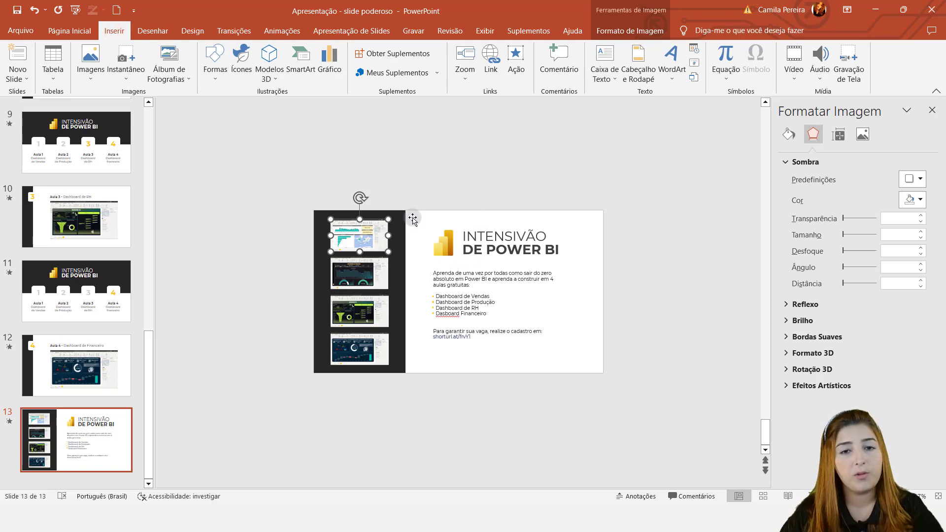
left_click(517, 57)
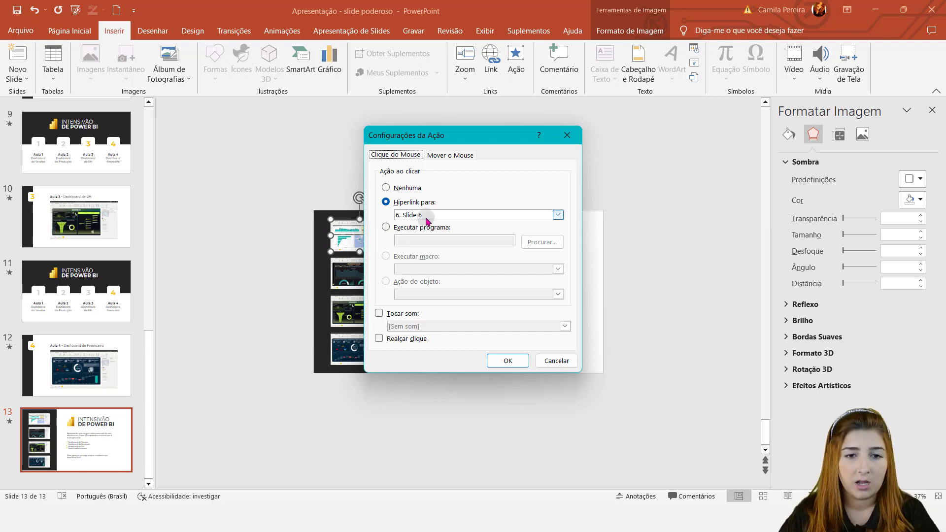
scroll(69, 217, "up", 2)
scroll(78, 219, "up", 5)
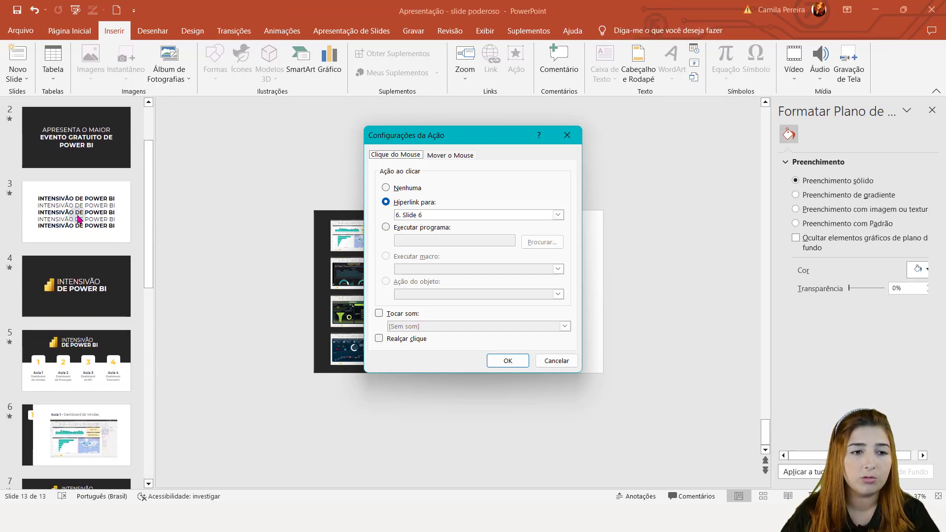
scroll(78, 219, "up", 2)
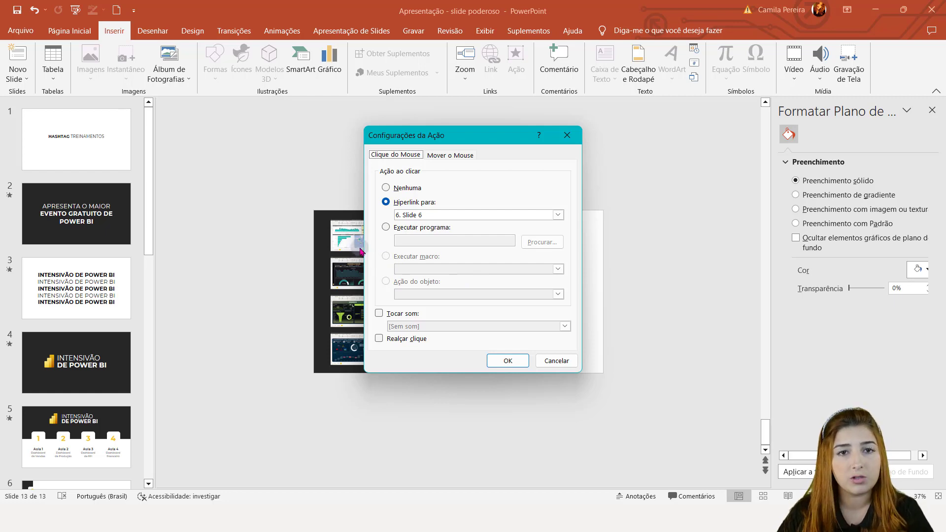
Step: Hyperlink the Vendas thumbnail to Slide 6, confirming both dialogs
left_click(419, 203)
left_click(425, 217)
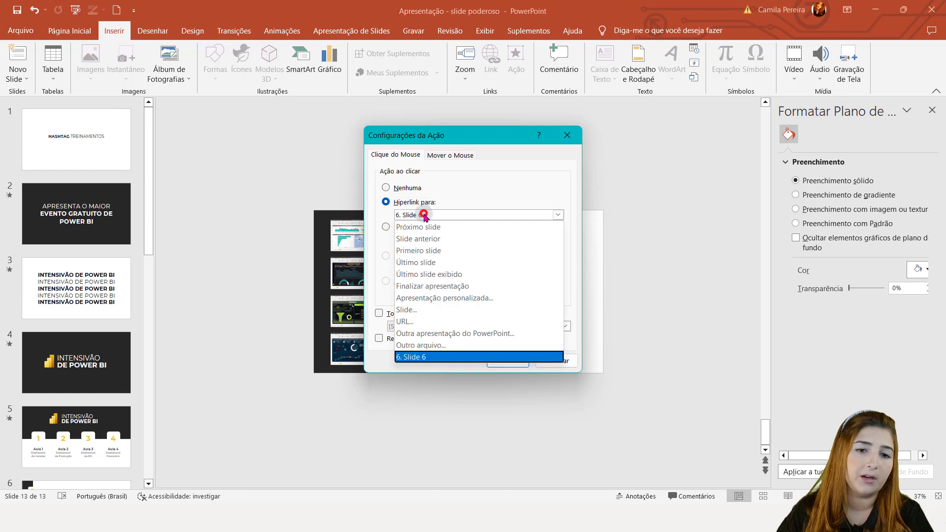
left_click(438, 310)
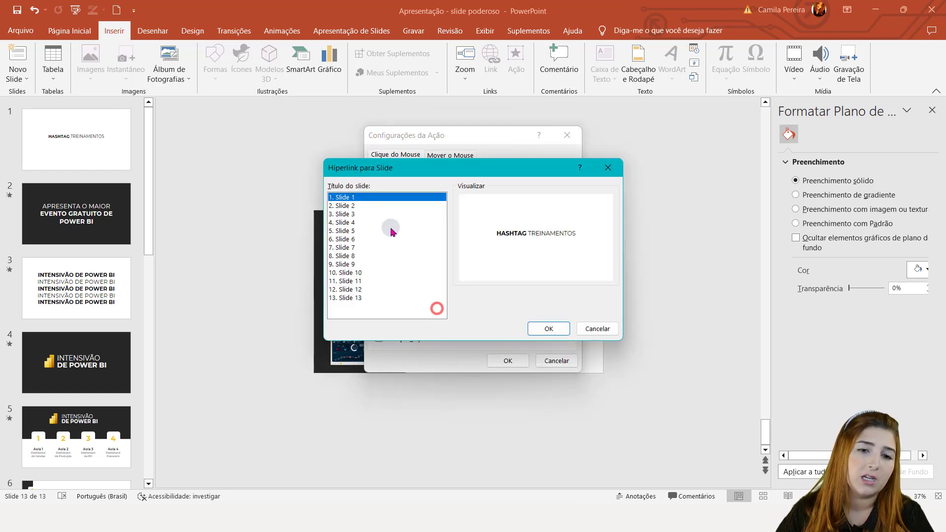
left_click(348, 240)
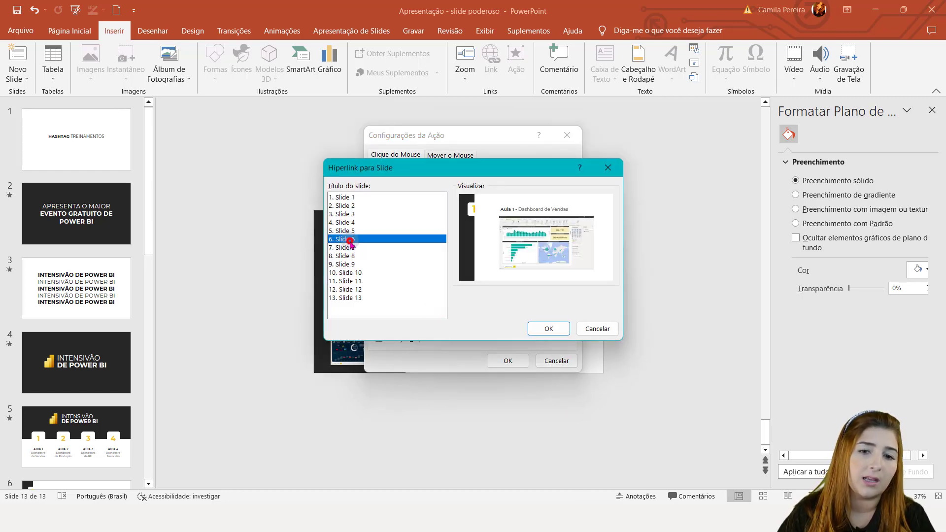
left_click(561, 325)
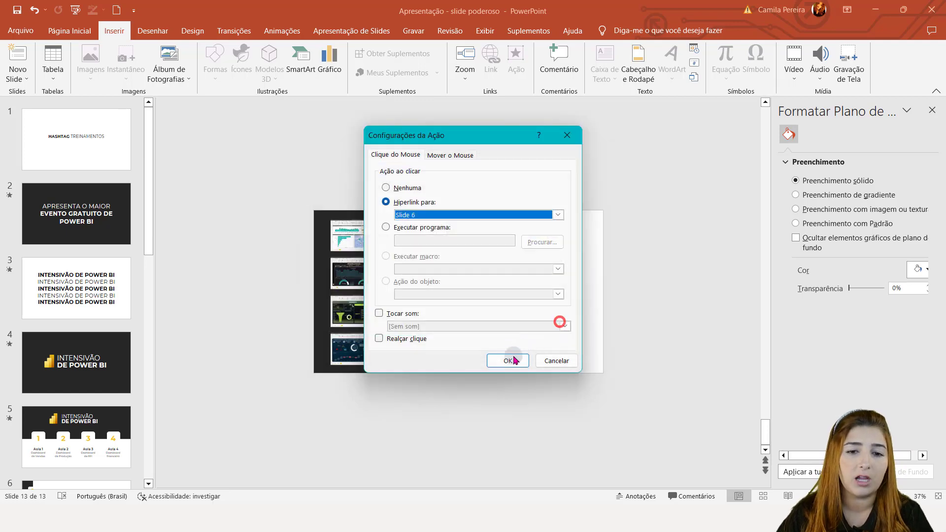
left_click(512, 357)
left_click(367, 274)
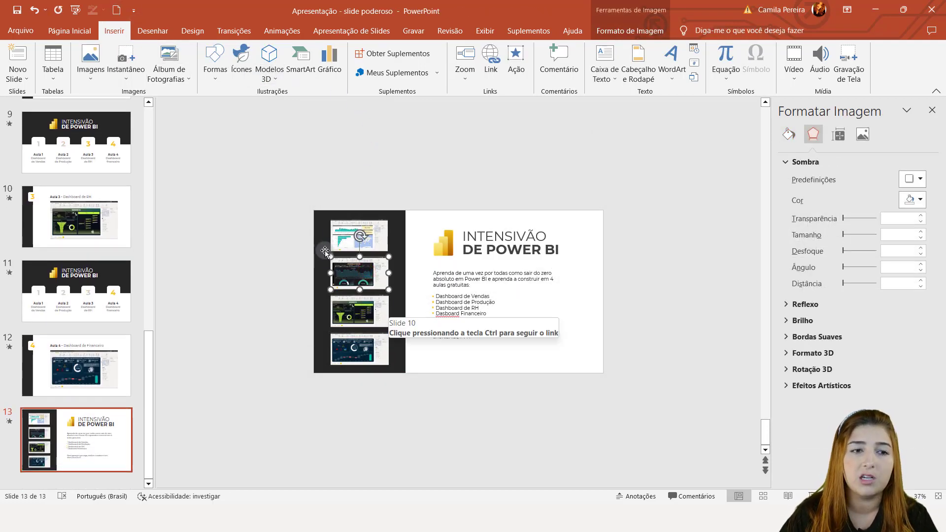
Step: Hyperlink the second dashboard thumbnail to Slide 8 through Action Settings
left_click(517, 61)
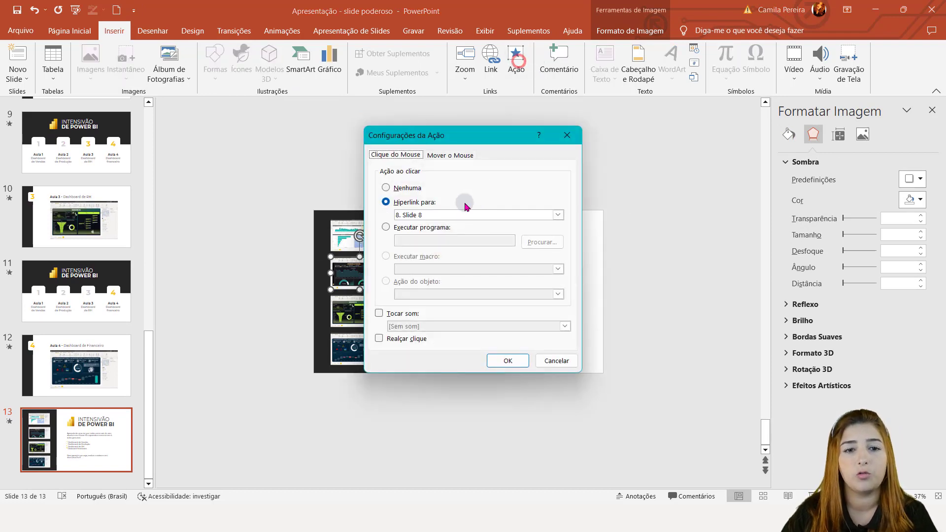
left_click(440, 214)
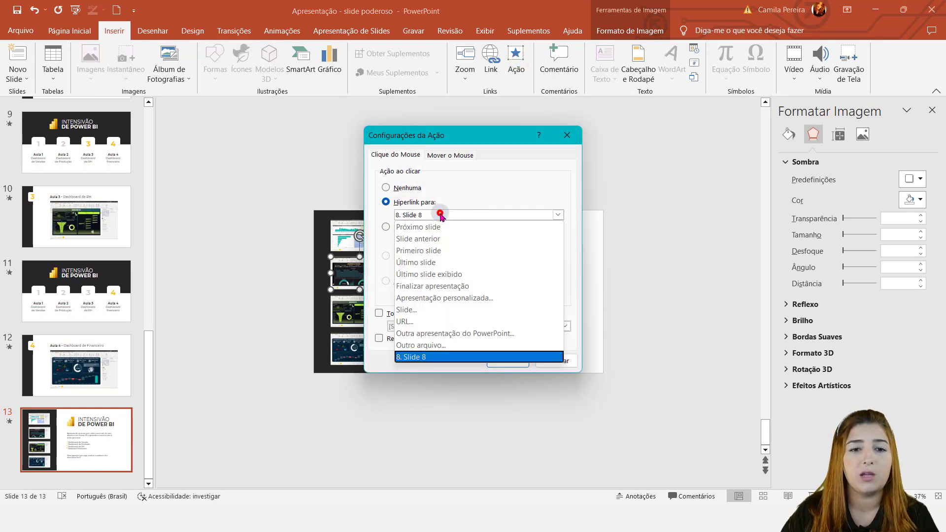
left_click(440, 310)
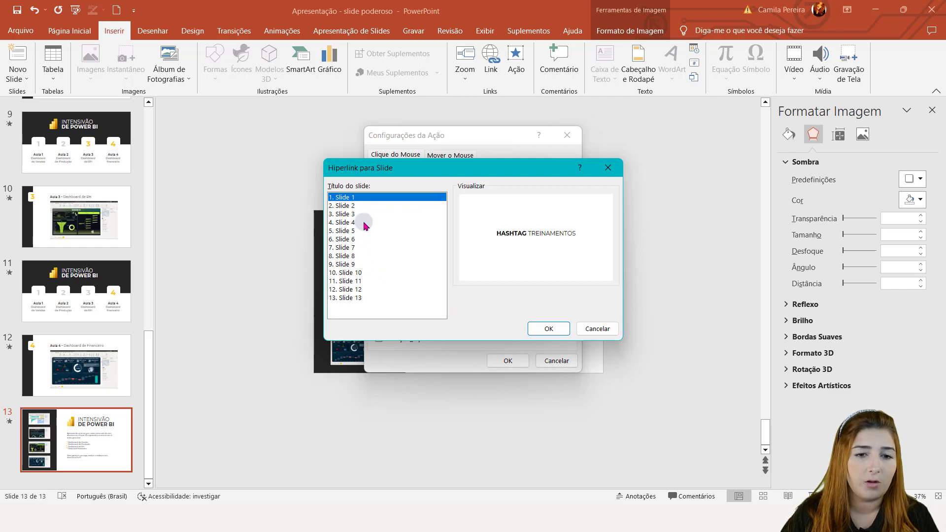
left_click(355, 256)
left_click(562, 332)
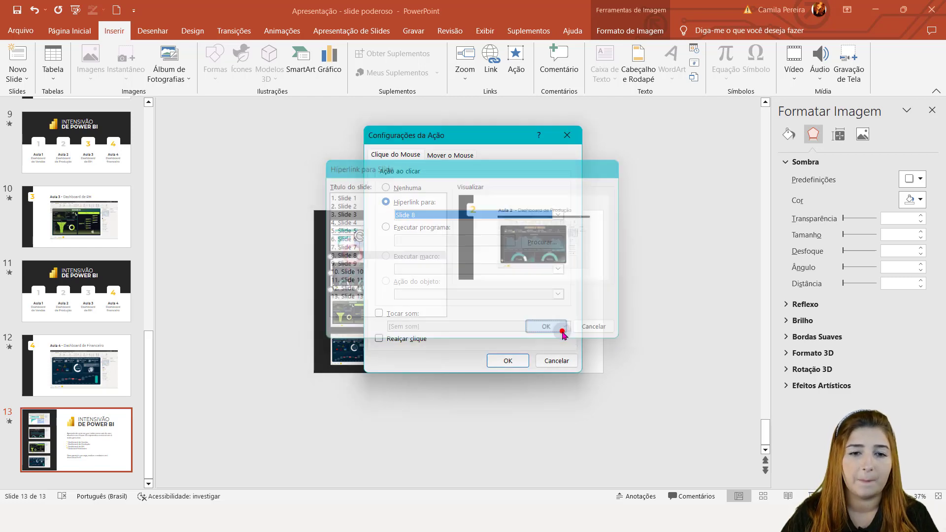
left_click(505, 361)
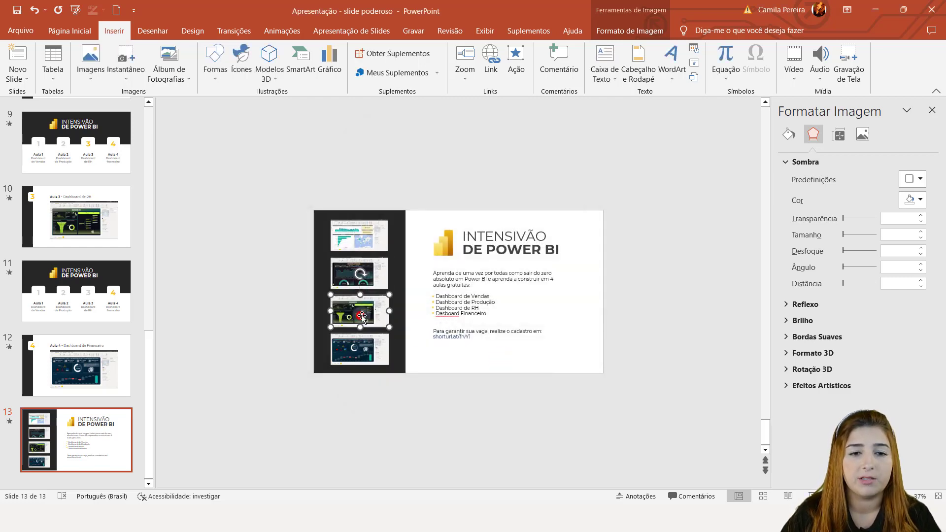
Step: Confirm the third thumbnail, Dashboard de RH, keeps its hyperlink to Slide 10
left_click(510, 57)
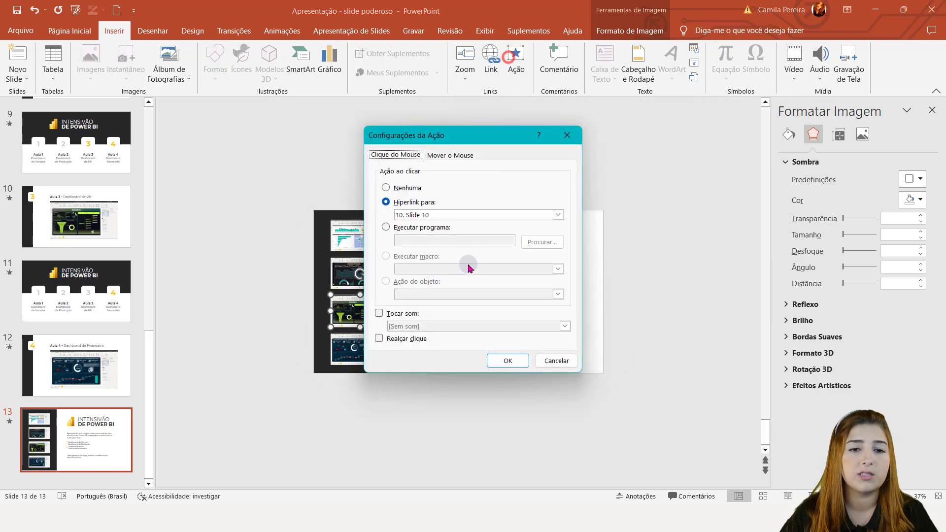
left_click(423, 215)
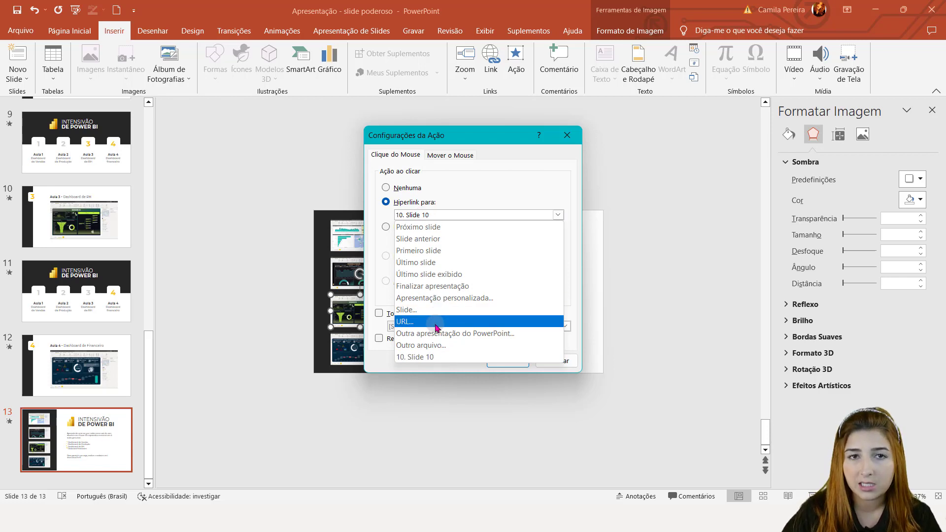
left_click(454, 195)
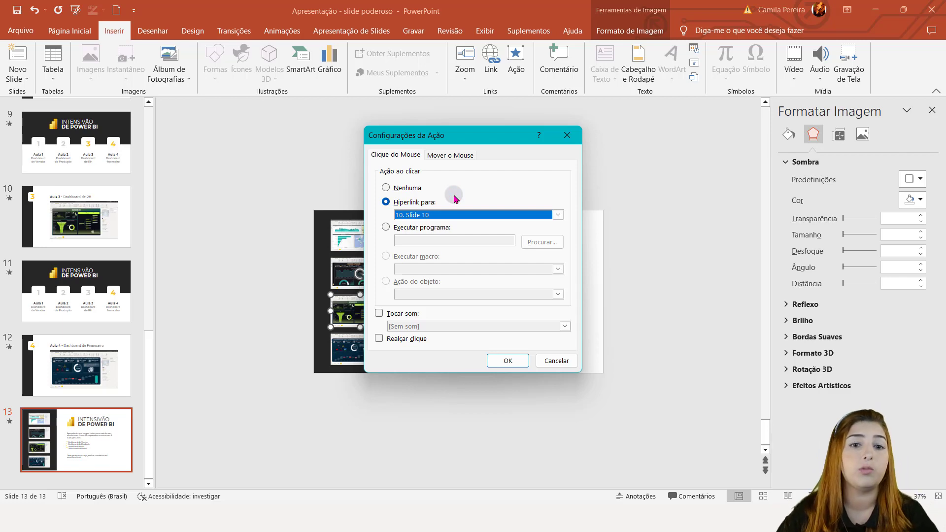
left_click(469, 216)
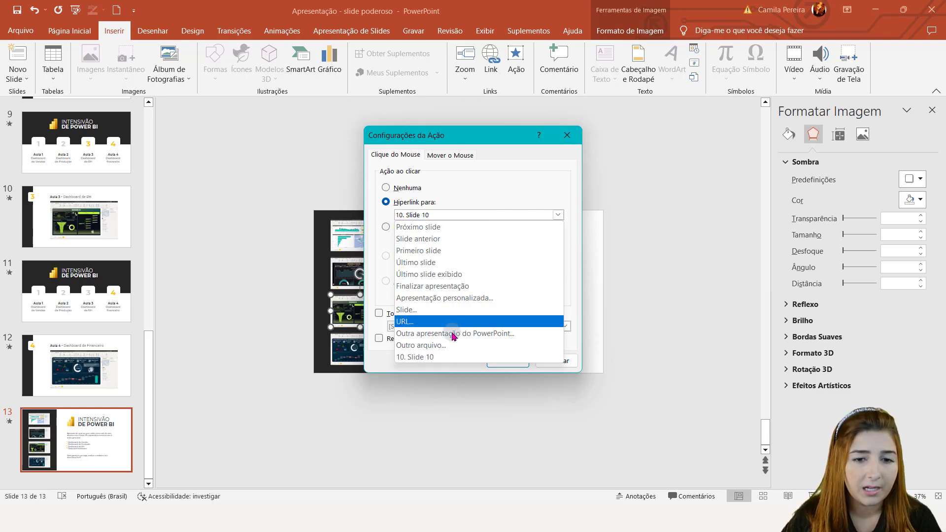
left_click(451, 357)
left_click(487, 362)
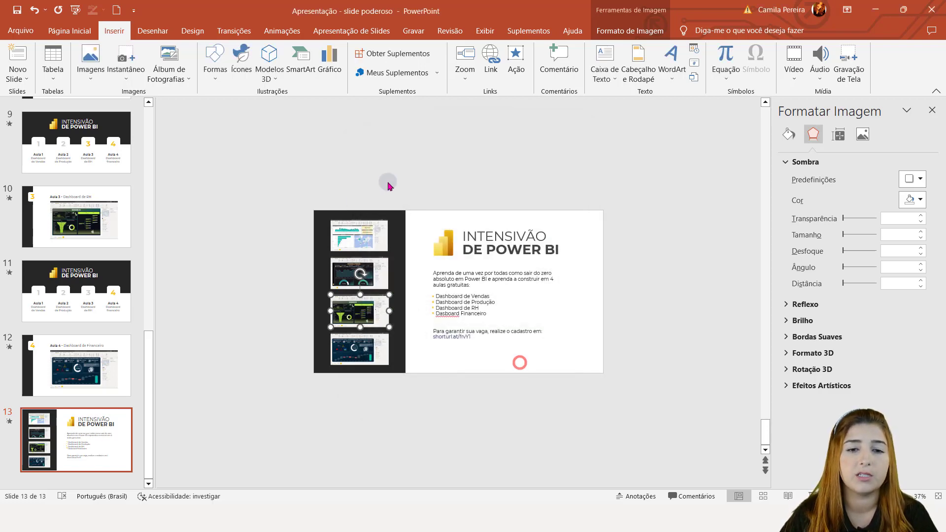
left_click(390, 176)
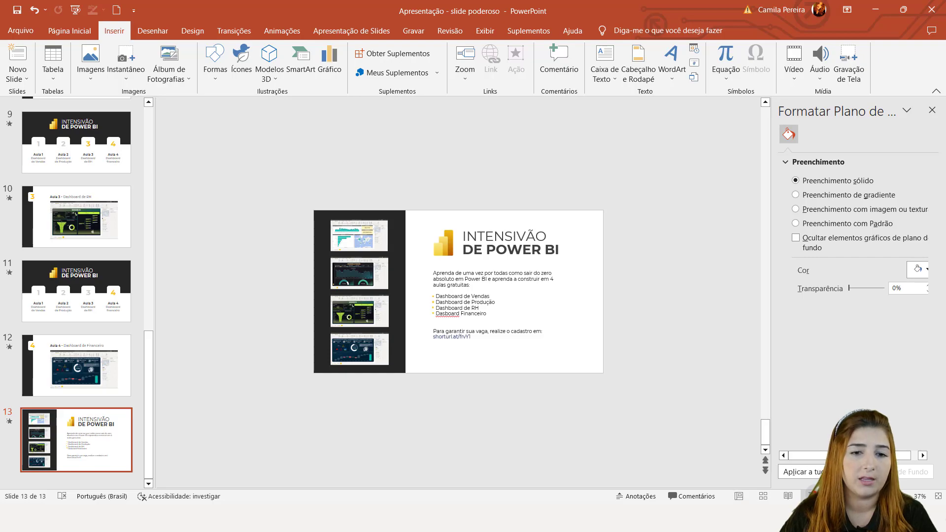
Step: Run the show from the summary slide and test that the Vendas thumbnail jumps to Aula 1
key("shift+F5")
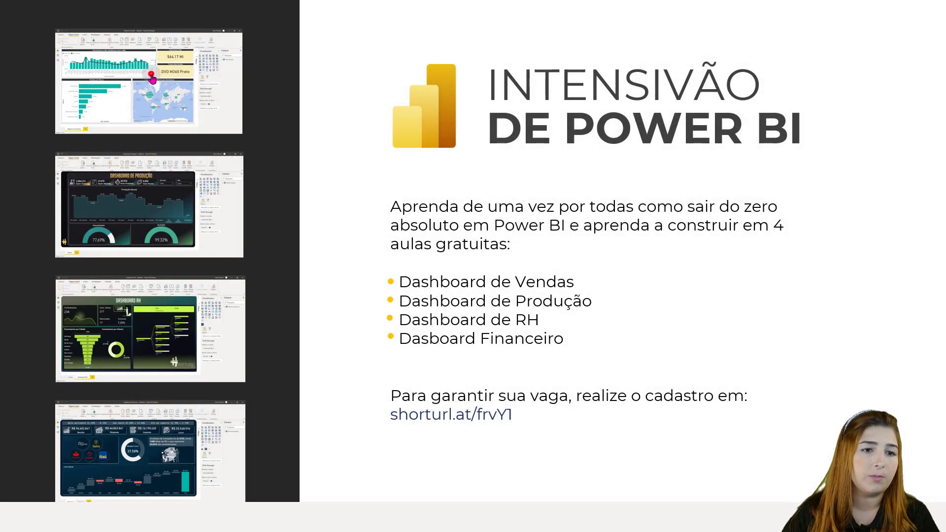
left_click(152, 77)
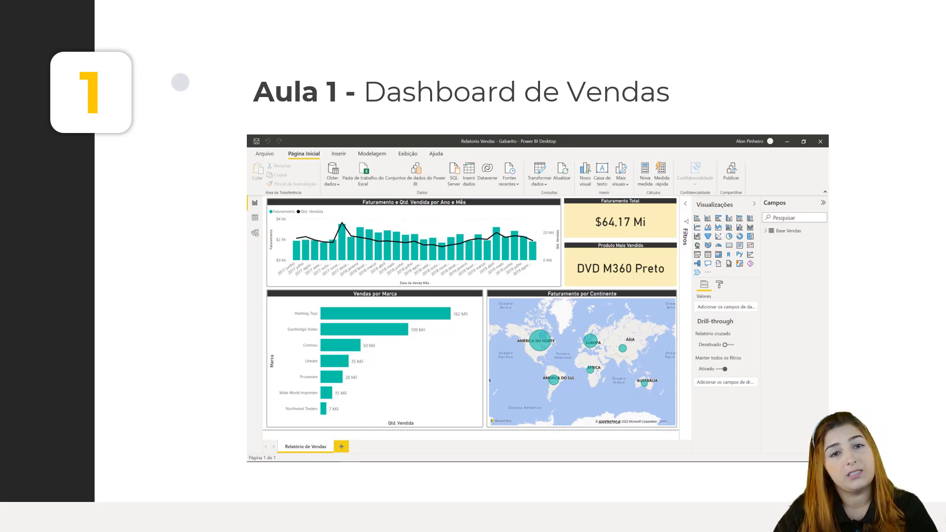
key("Escape")
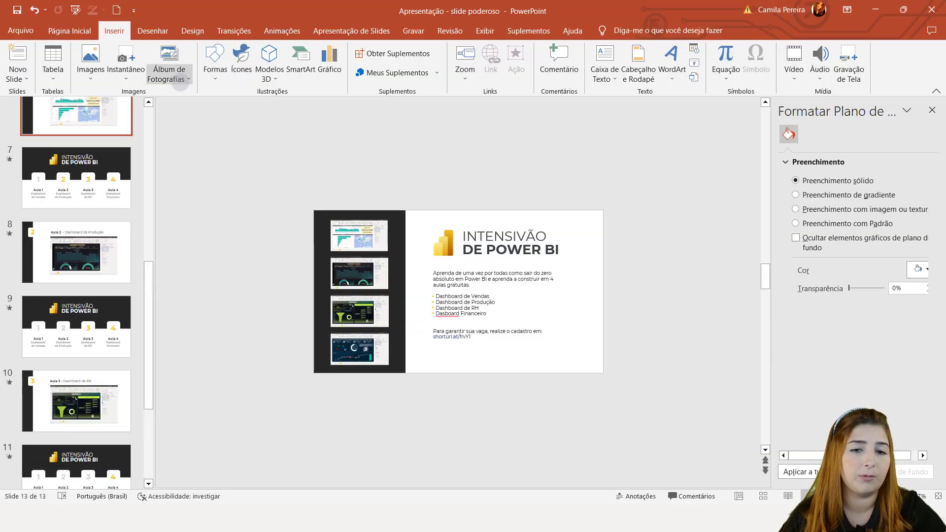
Step: Start the slide show from slide 1, the HASHTAG TREINAMENTOS title
scroll(128, 219, "up", 3)
scroll(128, 220, "up", 3)
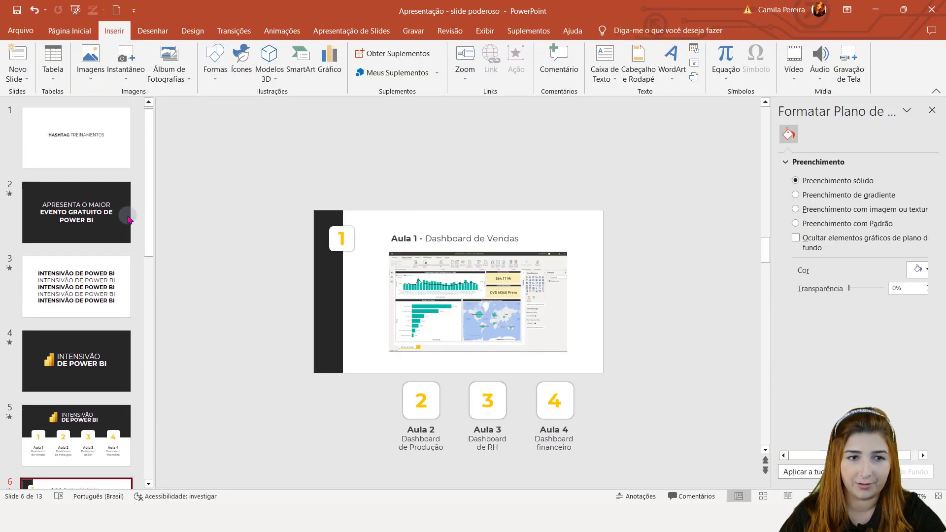
left_click(85, 137)
left_click(813, 496)
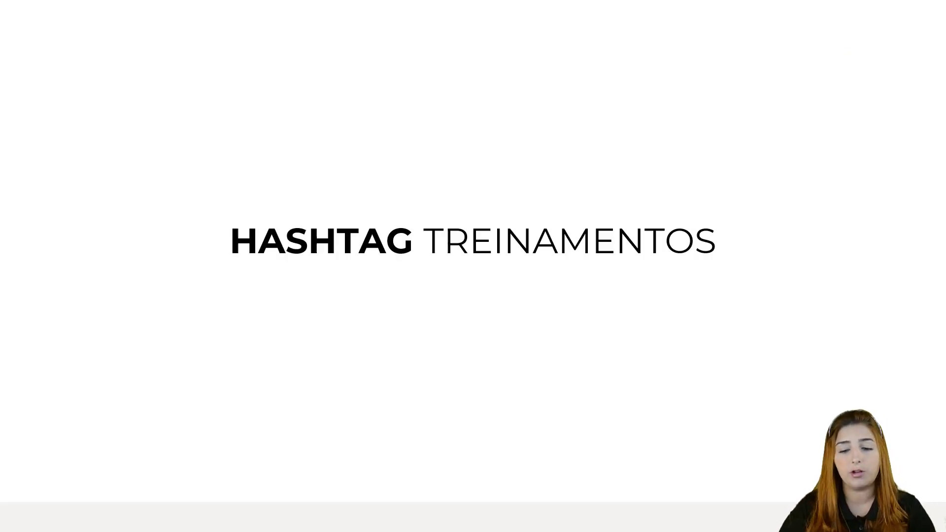
Step: Advance through every slide to the end screen, then exit back to the editor on slide 13
key("Right")
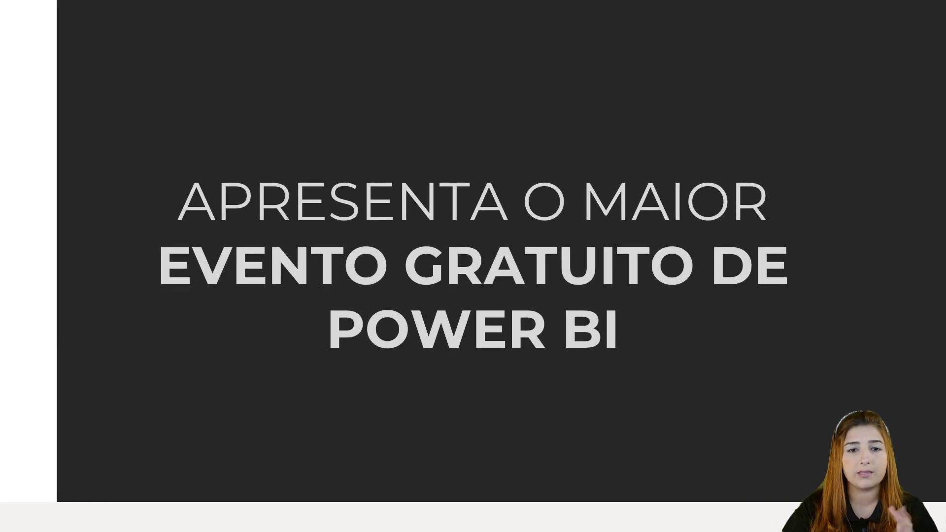
key("Right")
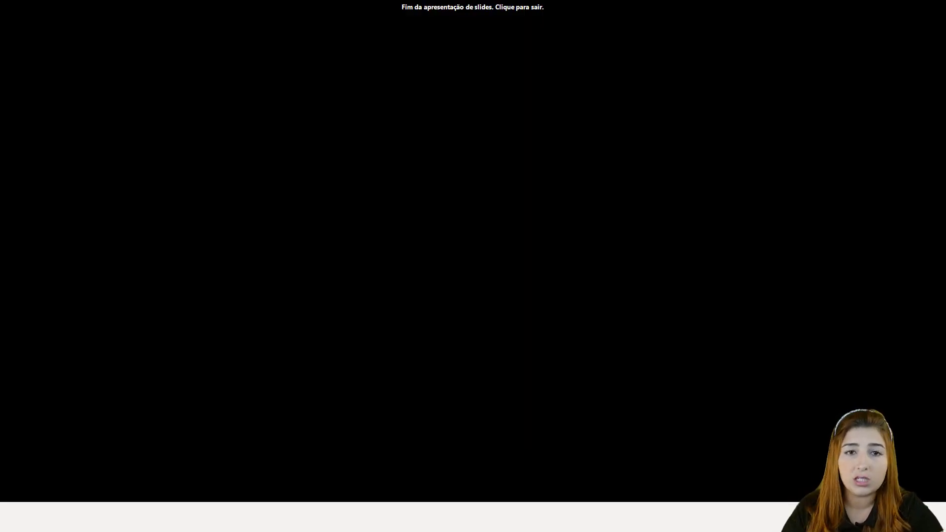
key("Escape")
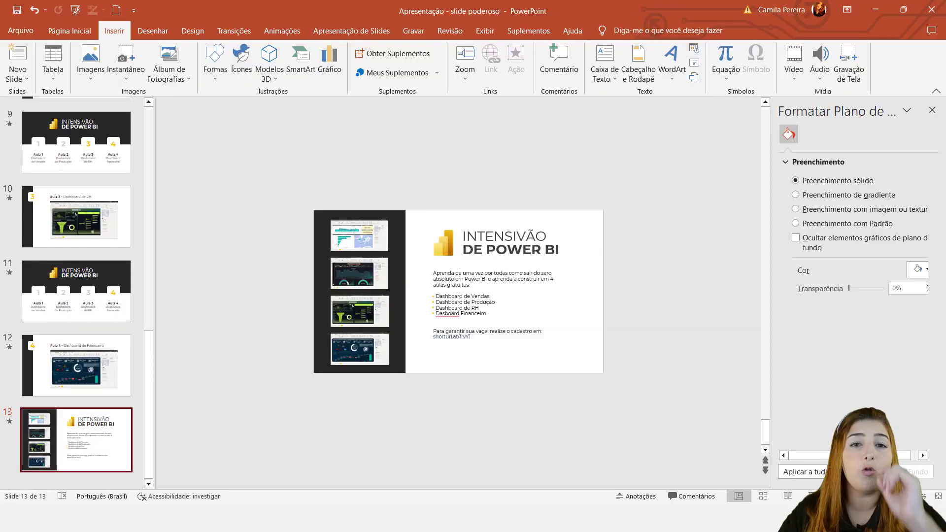
Step: Move back from the summary slide to slide 4, the dark Intensivão de Power BI title slide
key("Up")
key("Up")
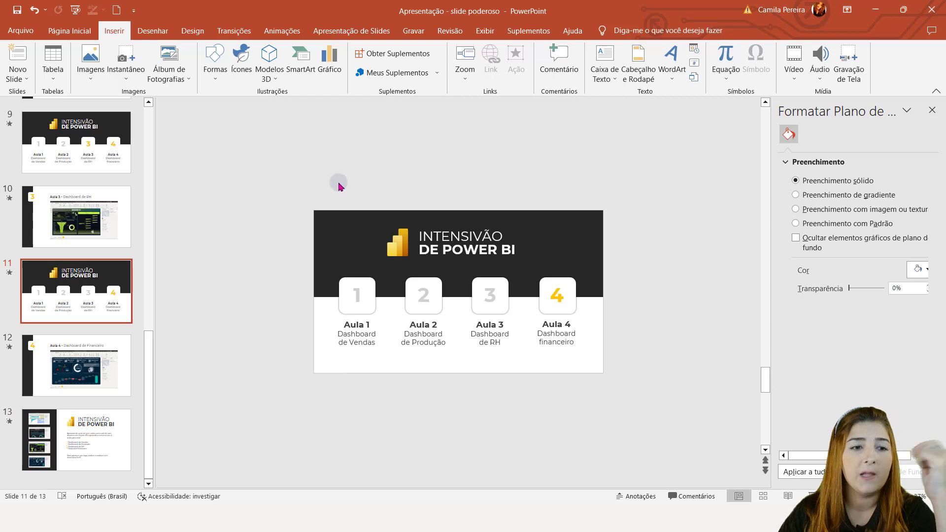
key("Up")
key("Up")
key("Up")
key("Up")
key("Up")
key("Up")
key("Up")
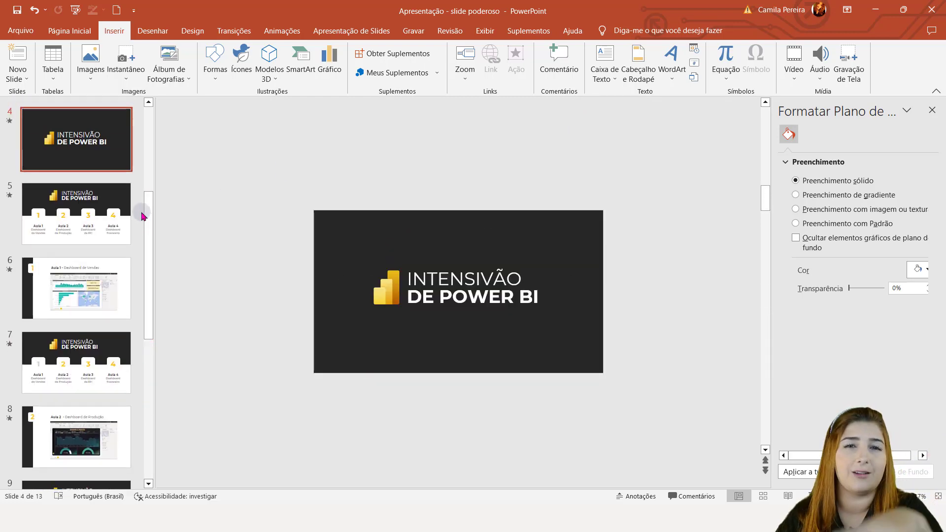